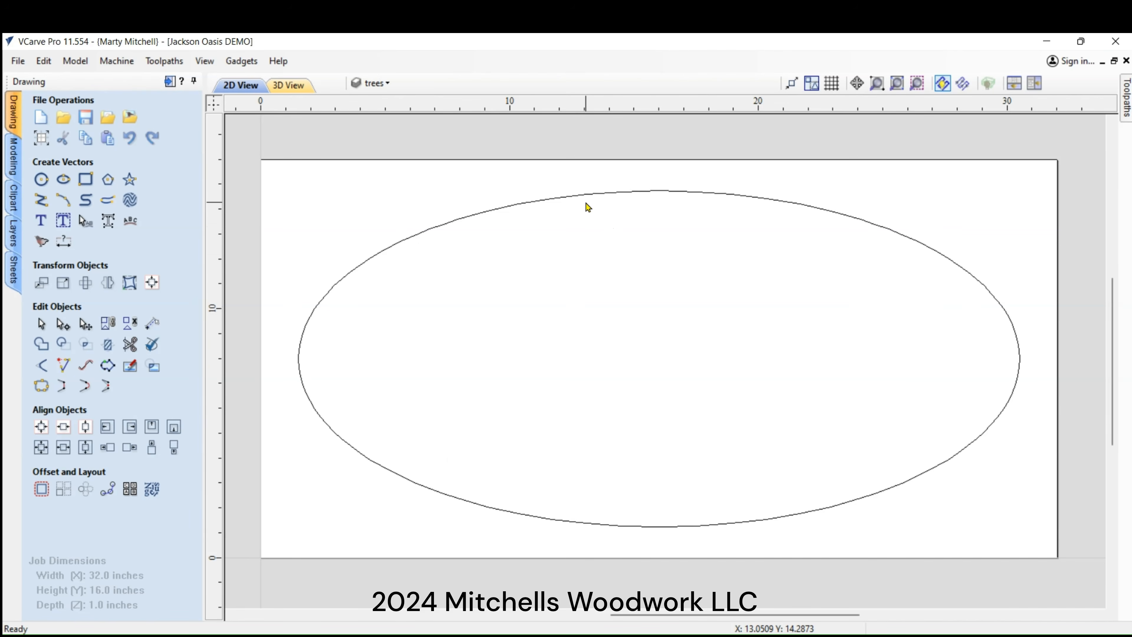
Offset the large ellipse inwards by 0.35 inches, keeping the original and selecting the new vector.
left_click(595, 195)
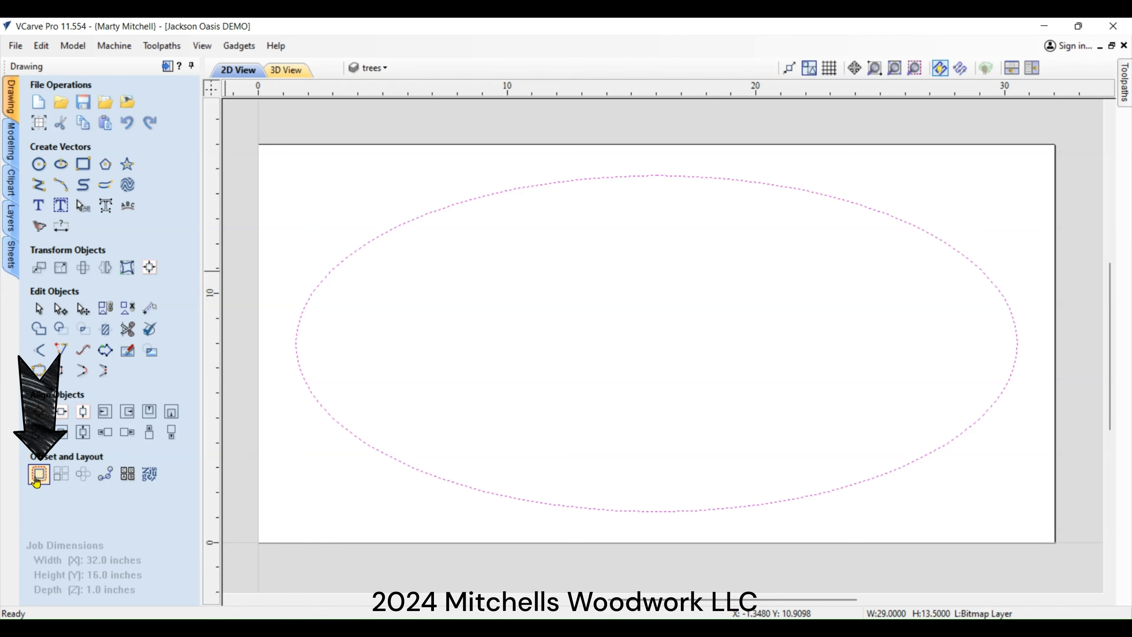
left_click(38, 475)
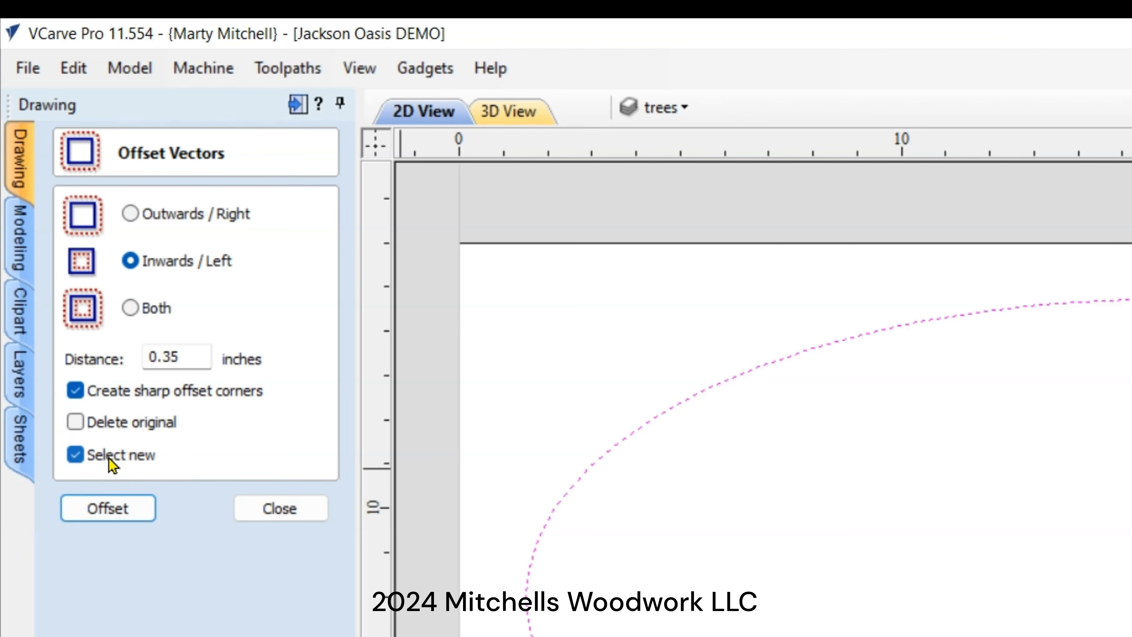
left_click(114, 510)
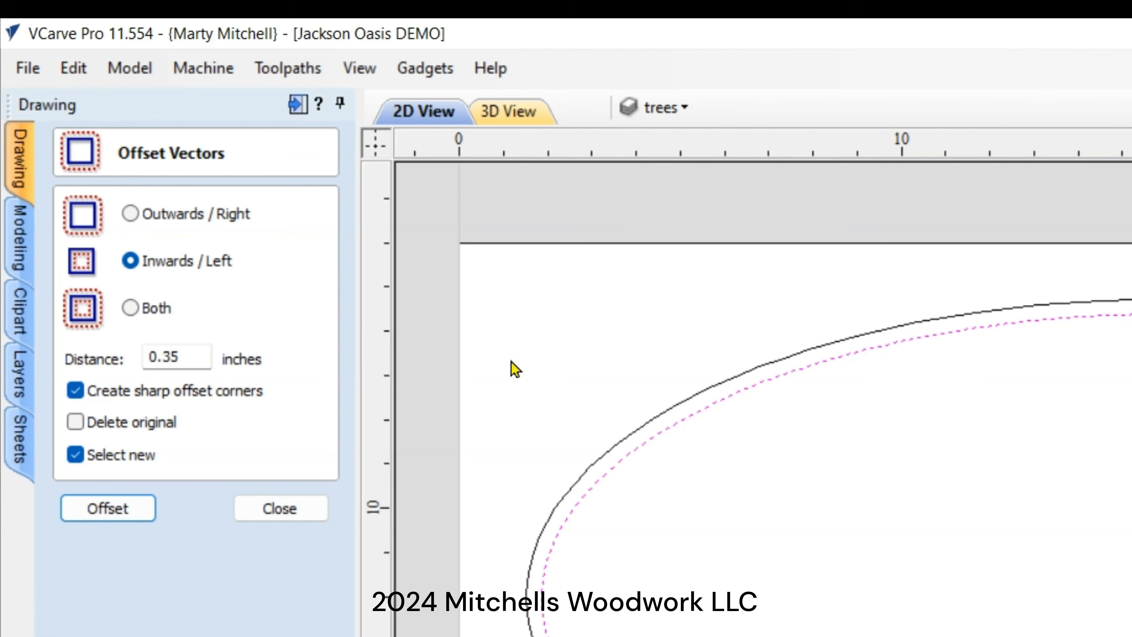
Offset the newly created inner ellipse inwards by 0.25 inches and finish offsetting with nothing selected.
left_click(187, 361)
key("BackSpace")
type(".2")
left_click(112, 511)
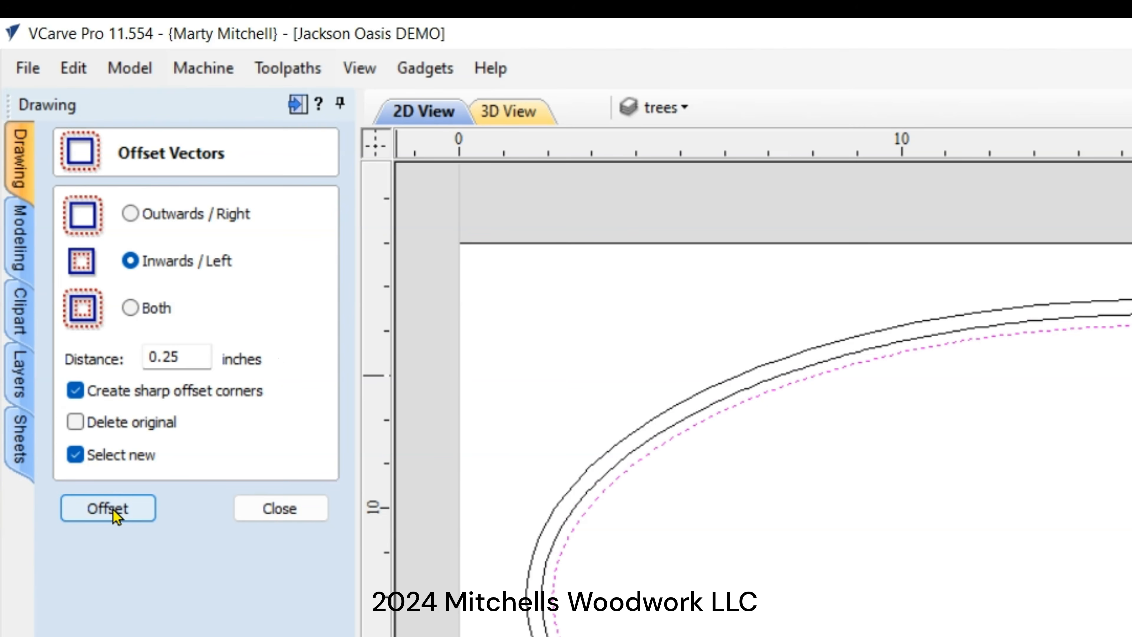
left_click(1130, 376)
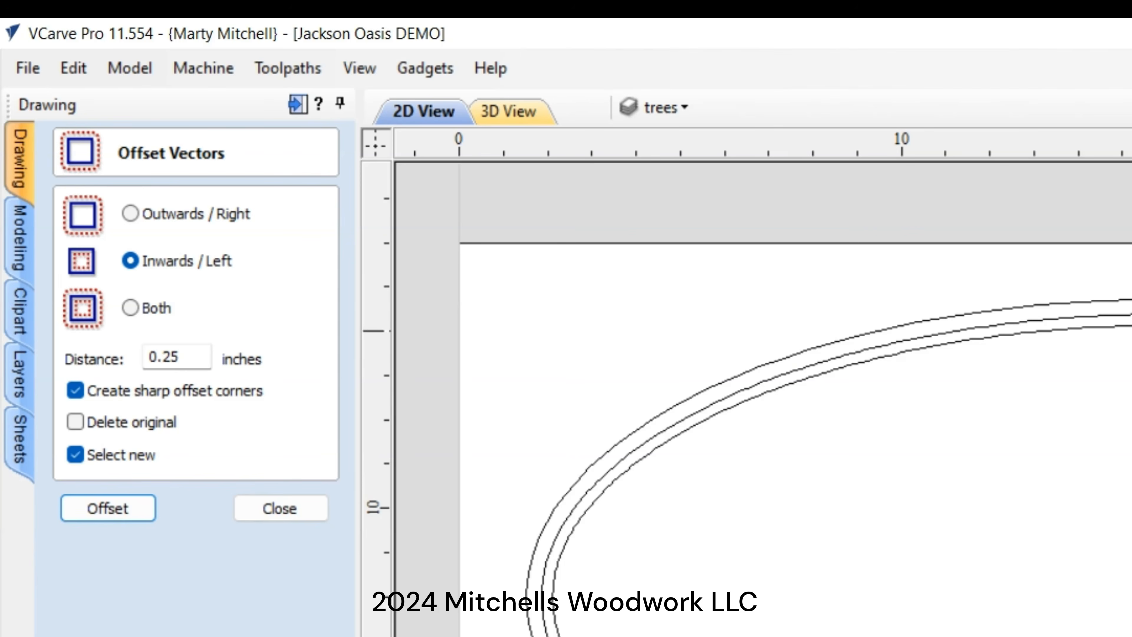
left_click(1129, 332)
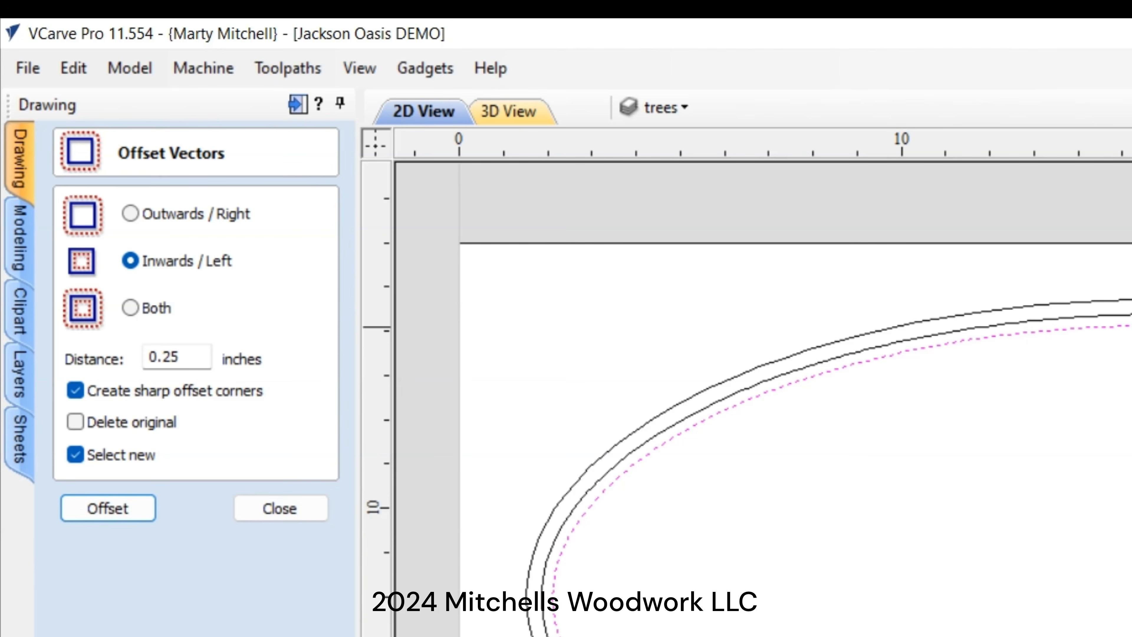
left_click(1131, 404)
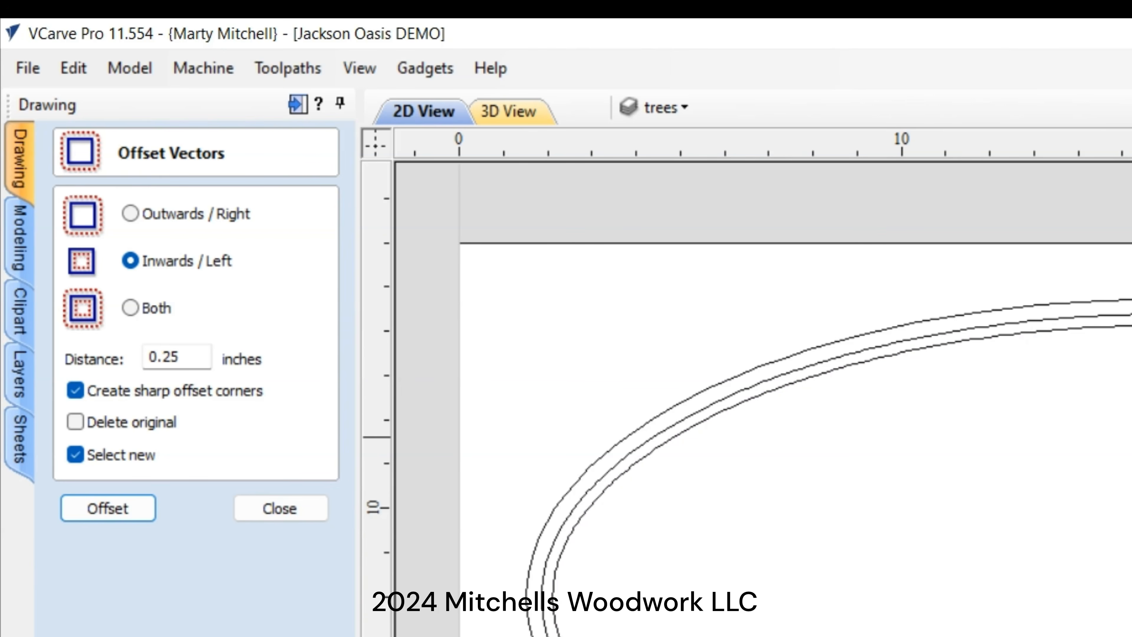
left_click(287, 517)
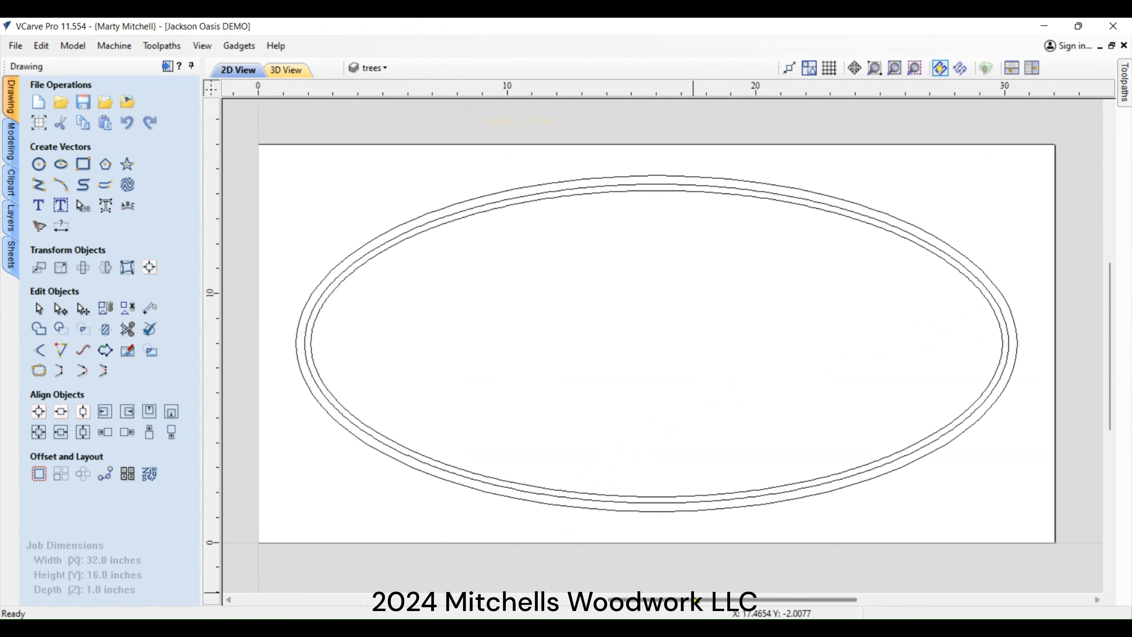
Move the palm tree sunset bitmap from beside the job area to the middle of the nested ellipses.
left_click_drag(695, 598, 579, 599)
left_click(347, 372)
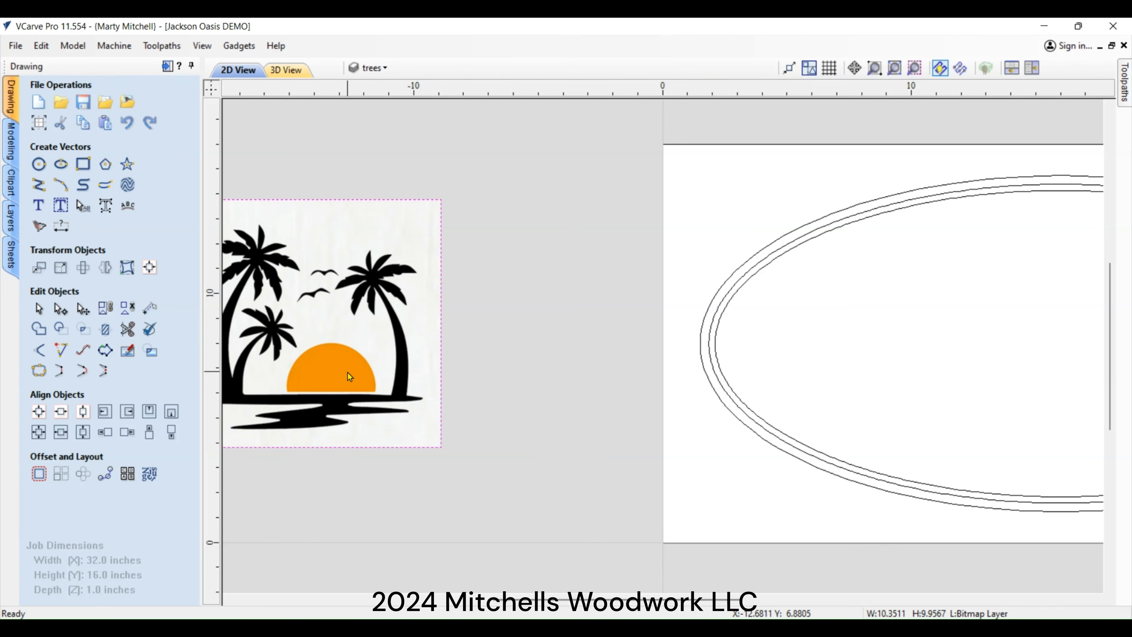
left_click_drag(344, 369, 495, 365)
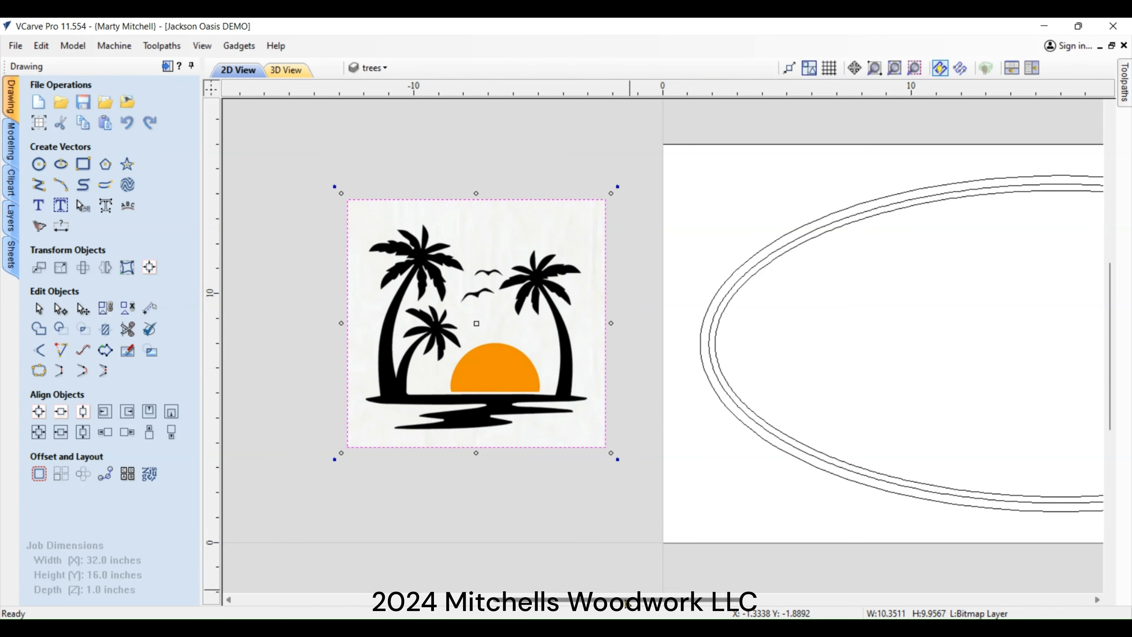
mouse_move(627, 602)
left_mouse_down()
mouse_move(674, 602)
mouse_move(646, 602)
left_mouse_up()
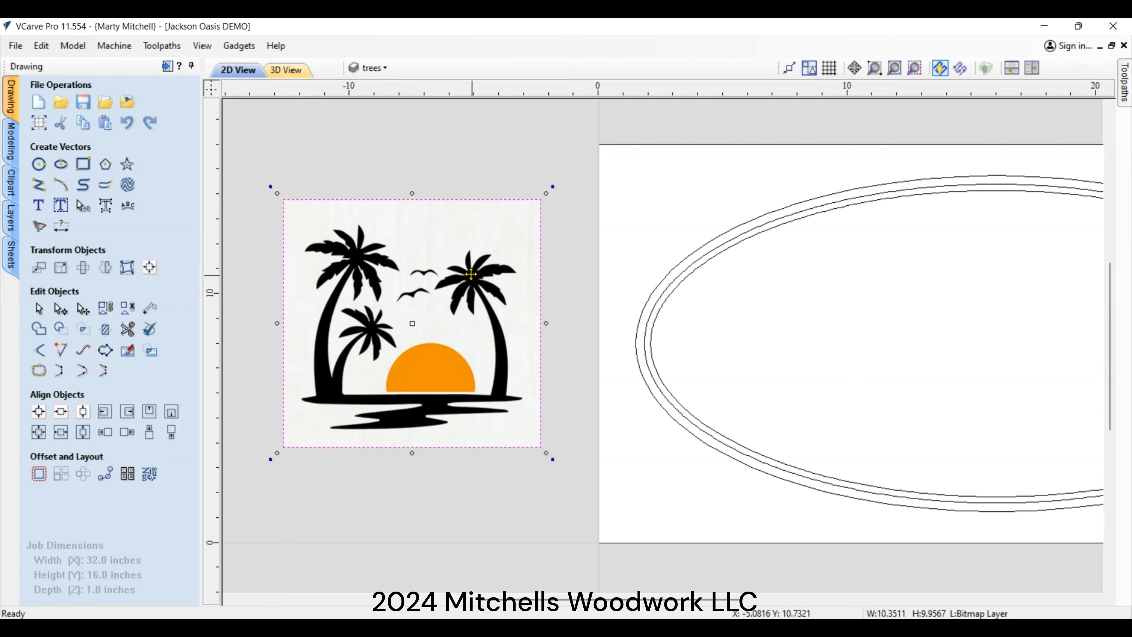
left_click_drag(413, 319, 973, 332)
left_click_drag(625, 602, 749, 602)
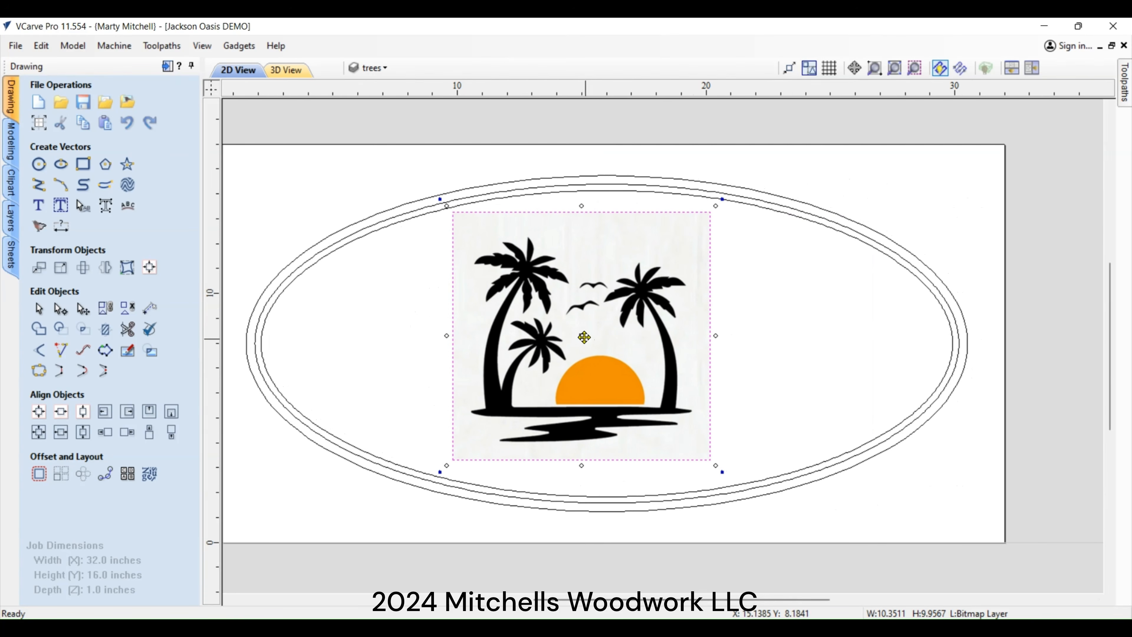
left_click_drag(581, 332, 608, 339)
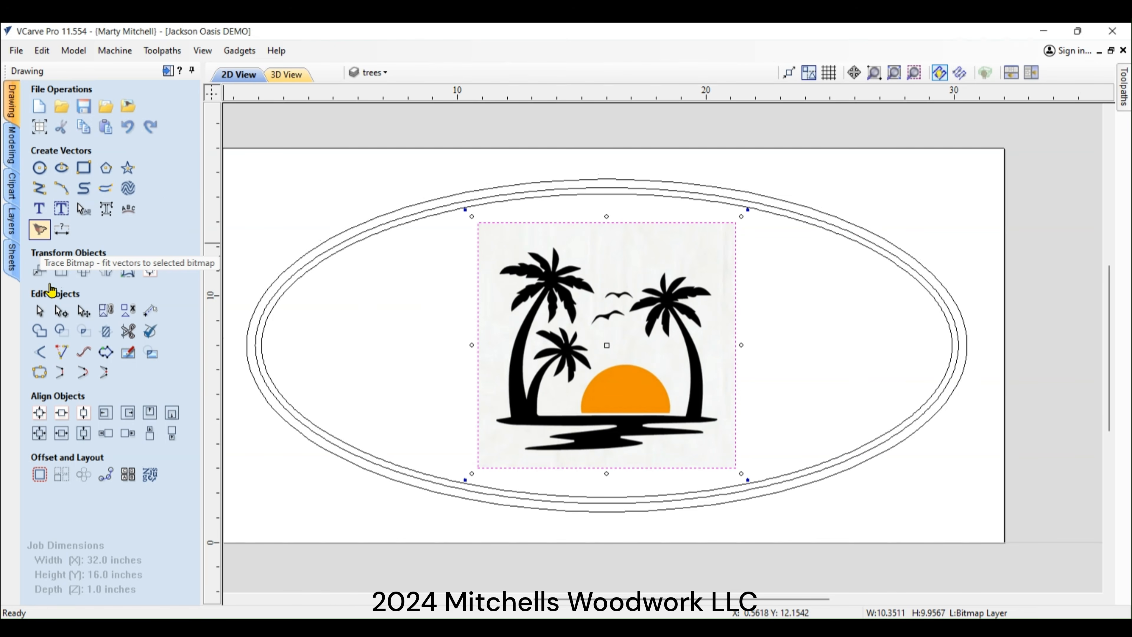
Start Trace Bitmap on the palm tree image, try Black / White tracing, and set the tracing type to Color.
left_click(40, 229)
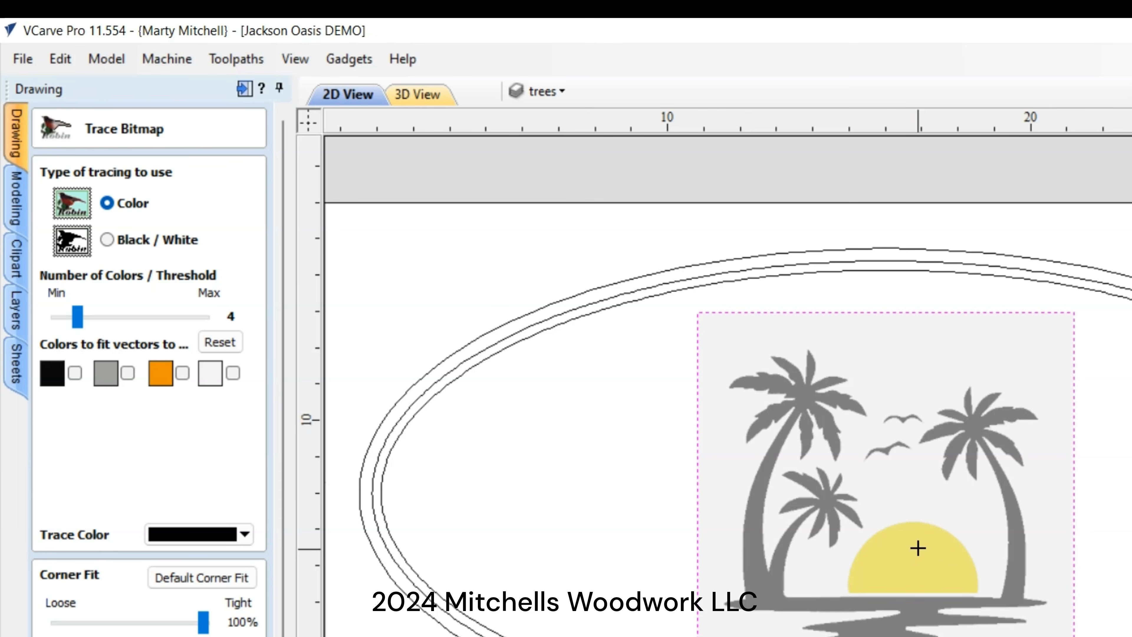
left_click(1120, 499)
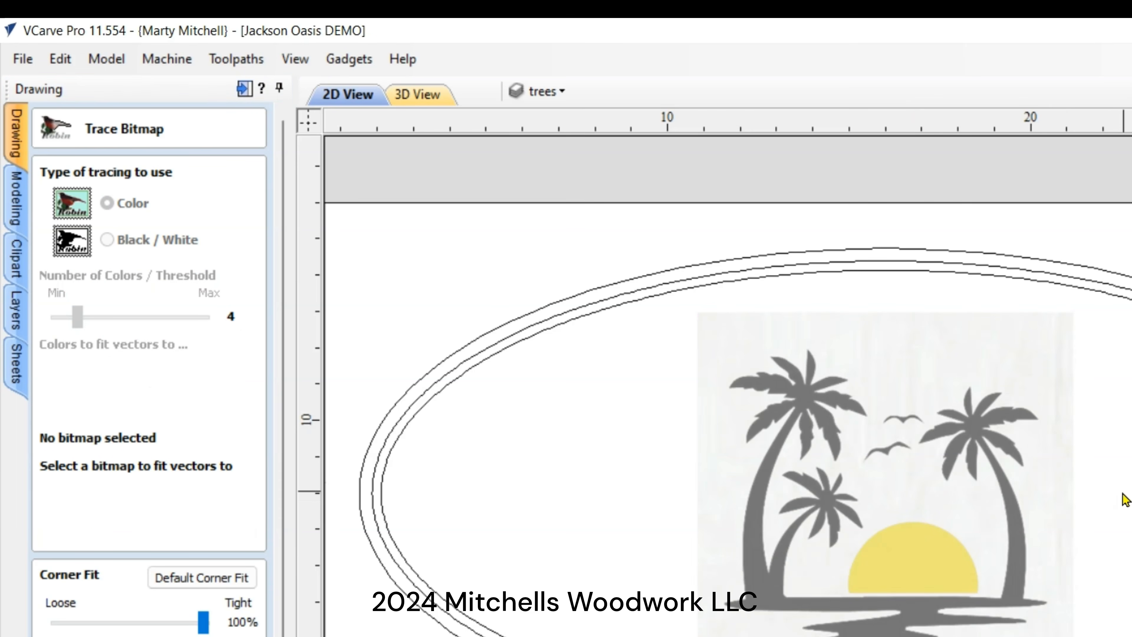
left_click(950, 565)
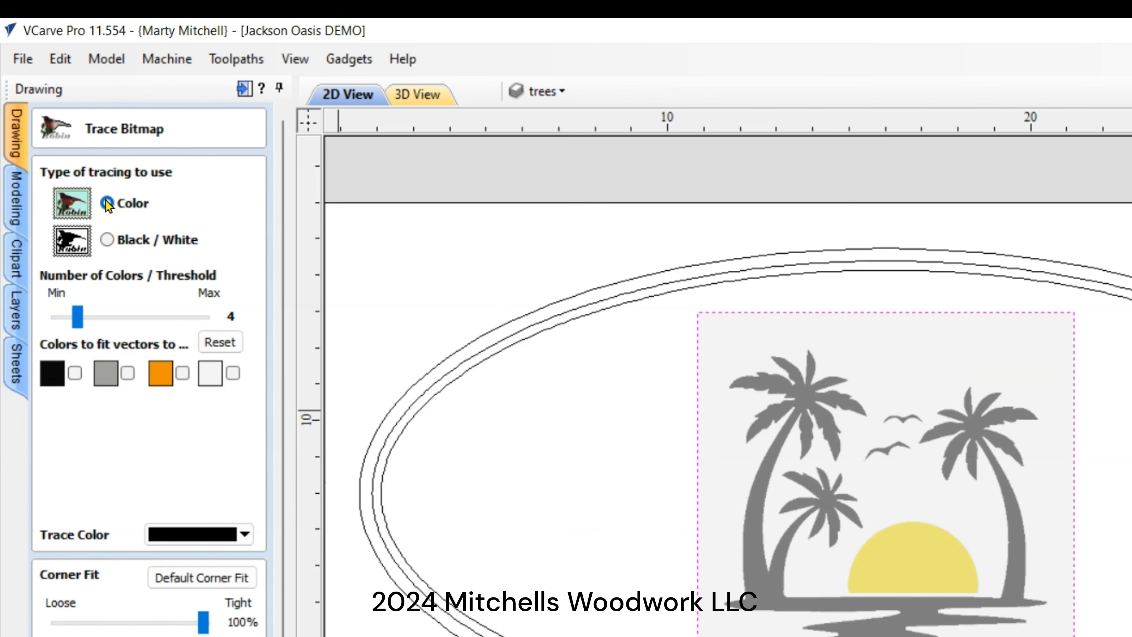
left_click(107, 240)
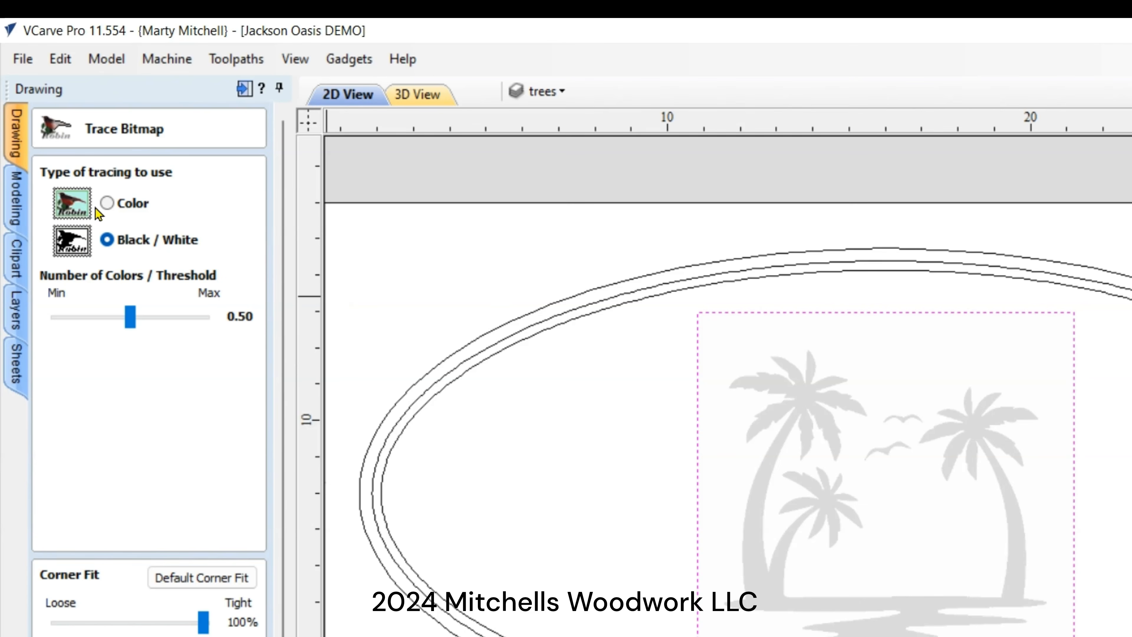
left_click(106, 203)
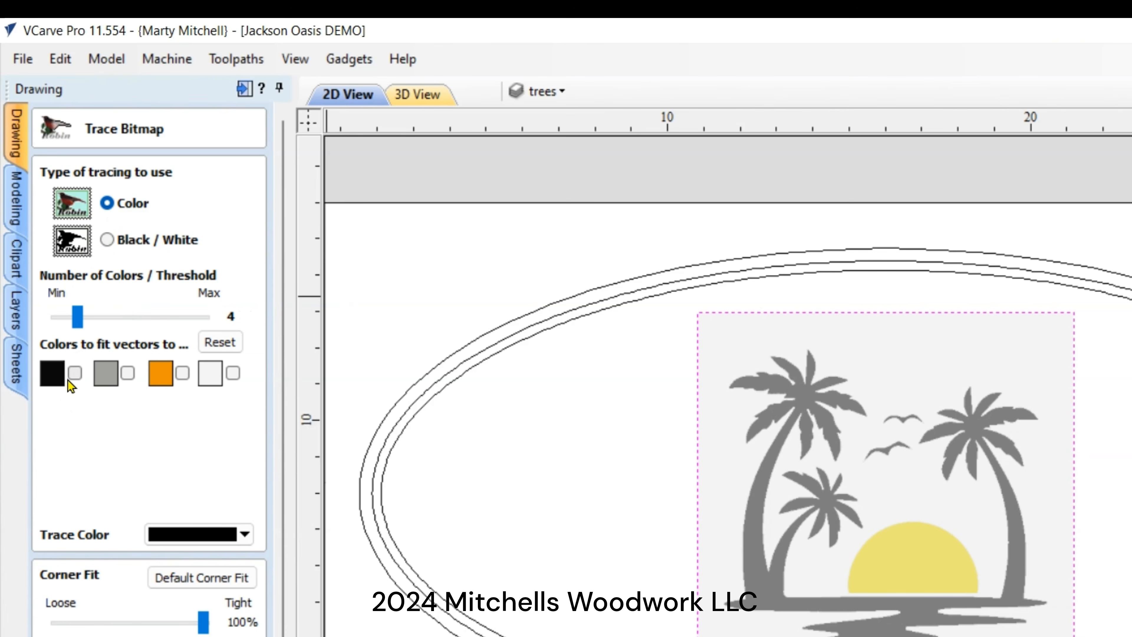
Include black, gray and orange in the colors to fit vectors to, leaving white excluded.
left_click(75, 373)
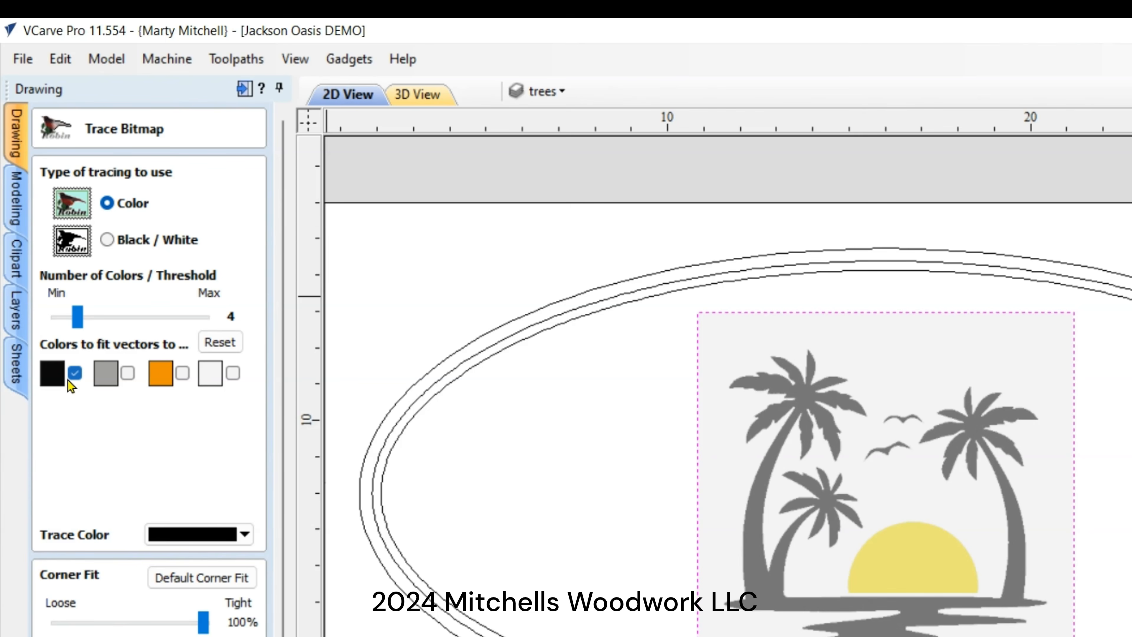
left_click(127, 373)
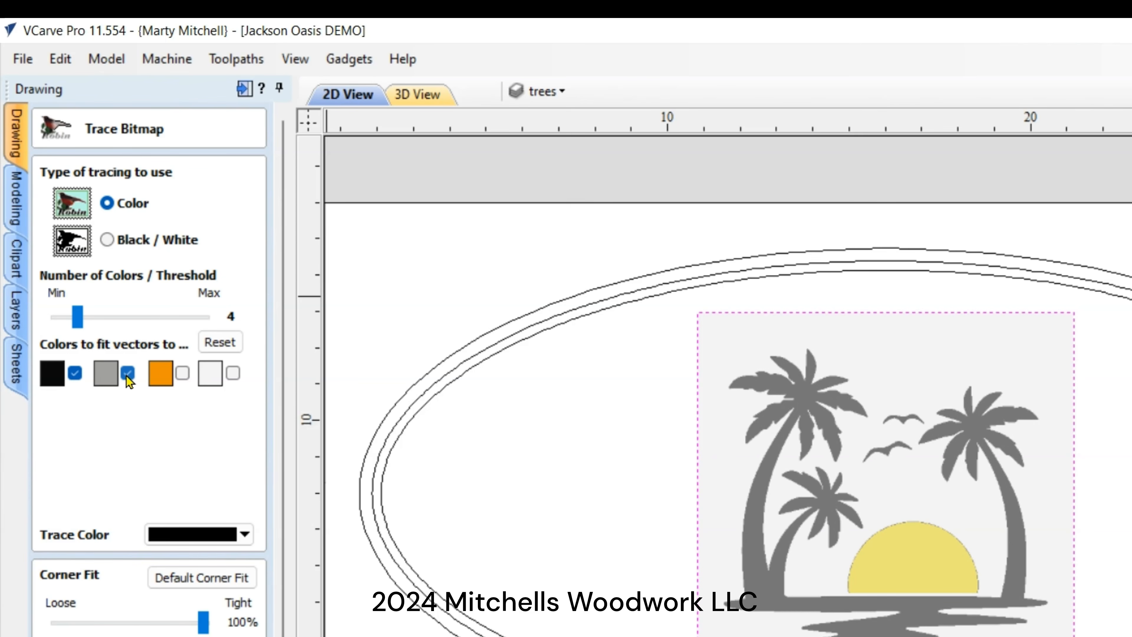
left_click(182, 373)
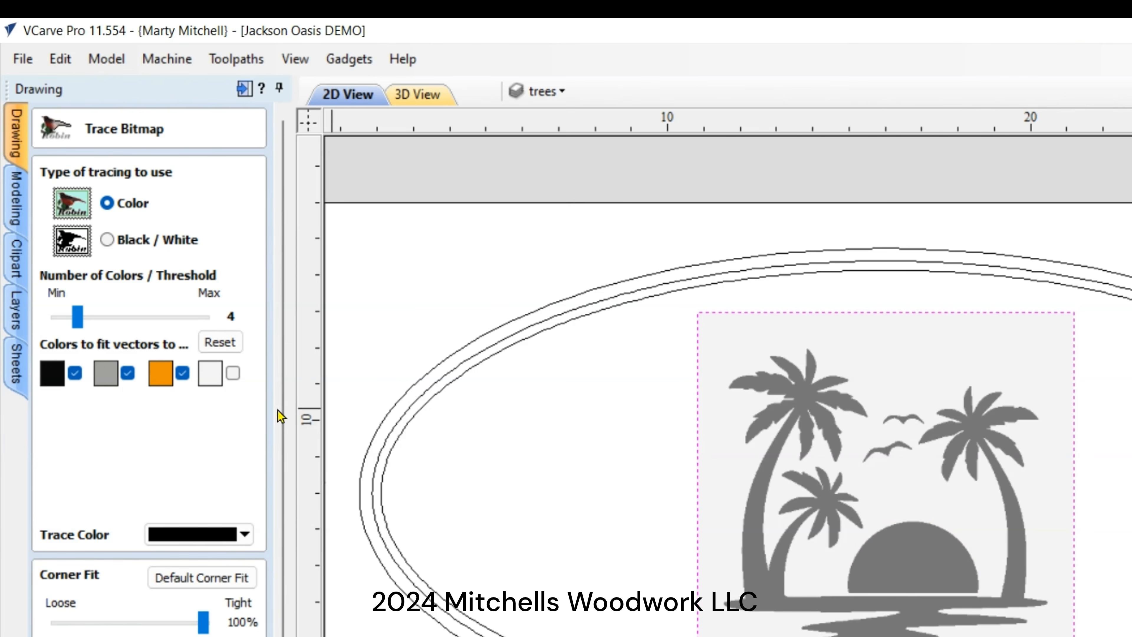
left_click(233, 373)
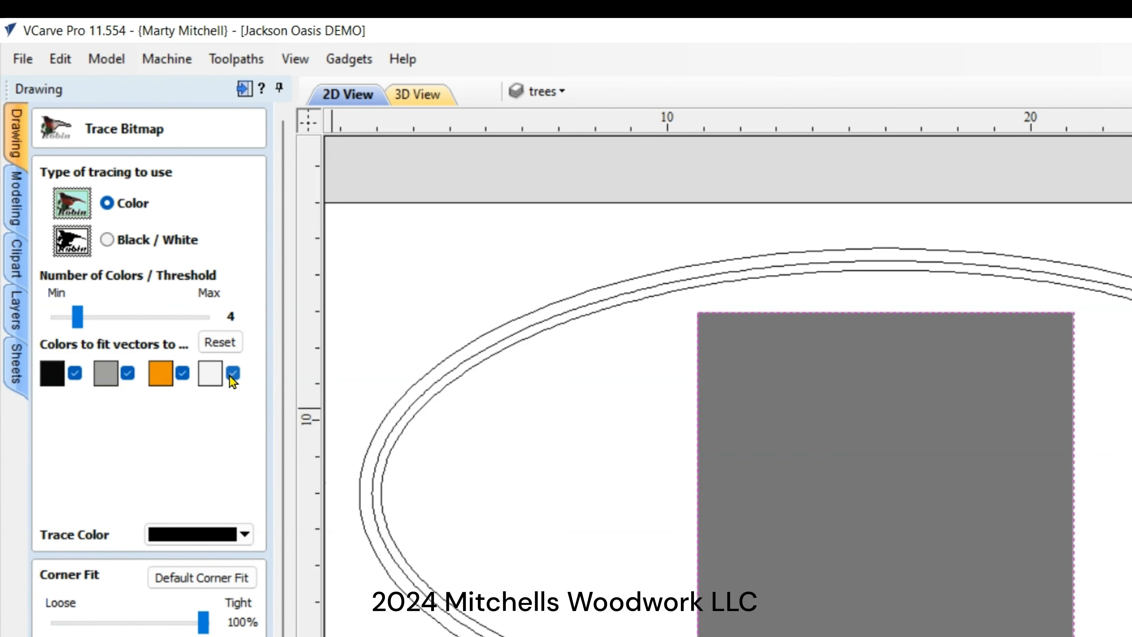
left_click(232, 373)
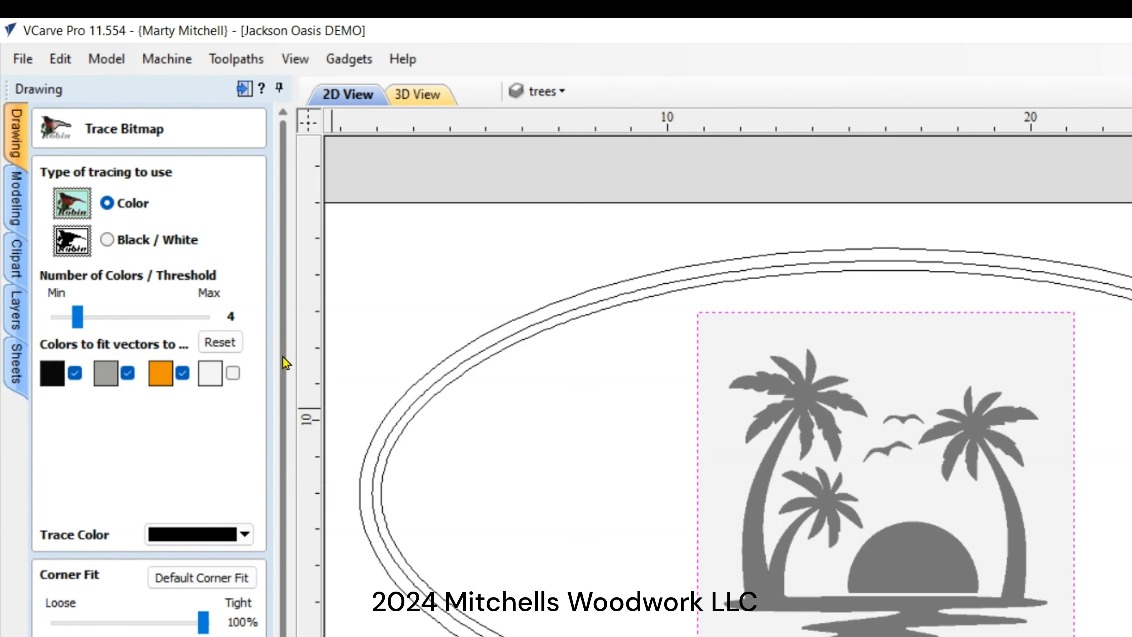
Preview the traced vectors and set the bitmap fading to 100%.
left_click_drag(283, 357, 290, 448)
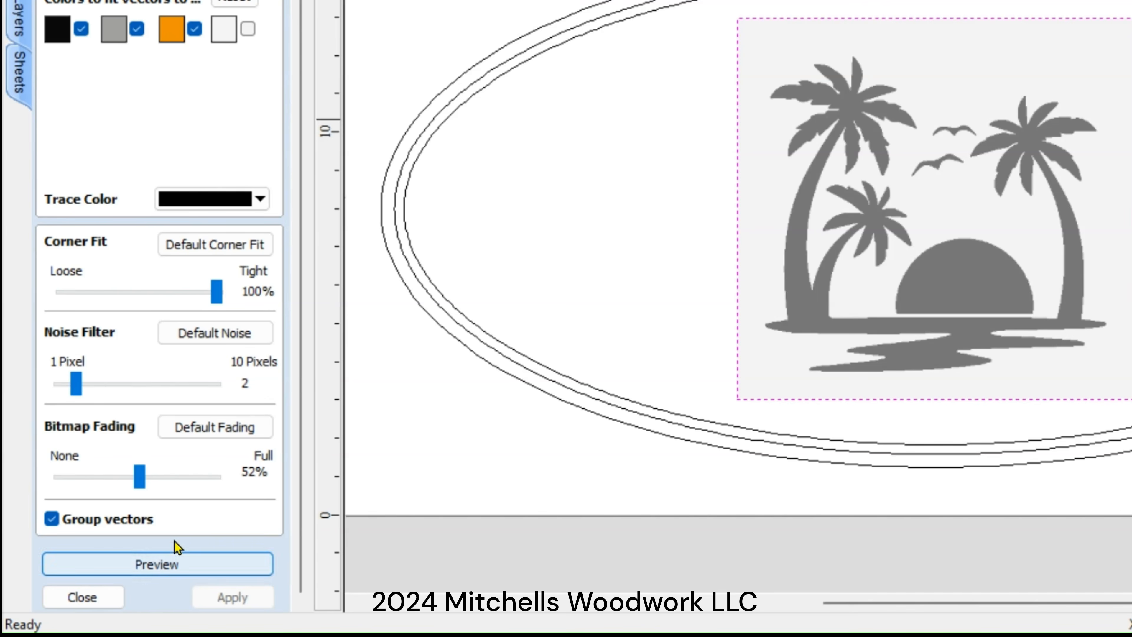
mouse_move(138, 478)
left_mouse_down()
mouse_move(219, 477)
mouse_move(70, 473)
mouse_move(192, 479)
mouse_move(144, 486)
left_mouse_up()
left_click_drag(146, 480, 143, 479)
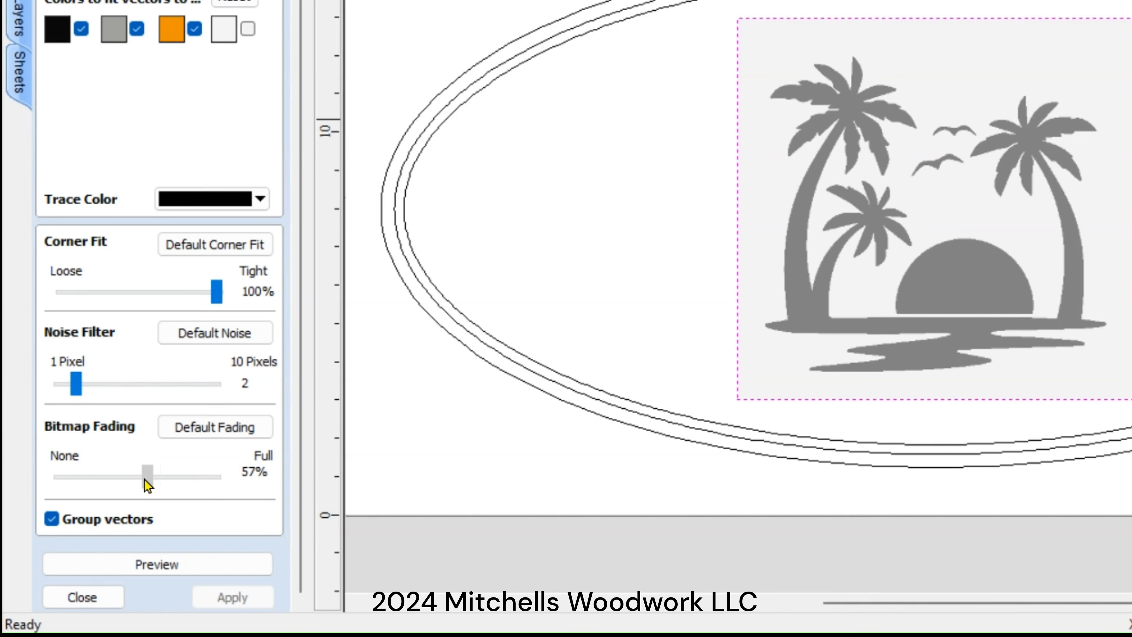
left_click(159, 565)
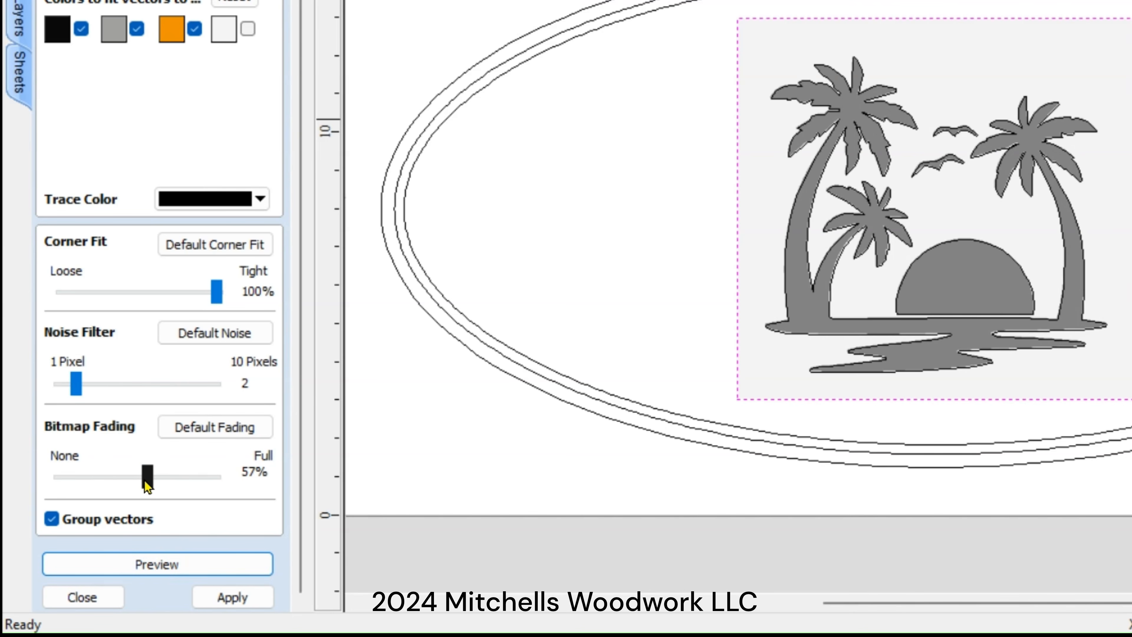
mouse_move(147, 484)
left_mouse_down()
mouse_move(109, 481)
mouse_move(267, 486)
left_mouse_up()
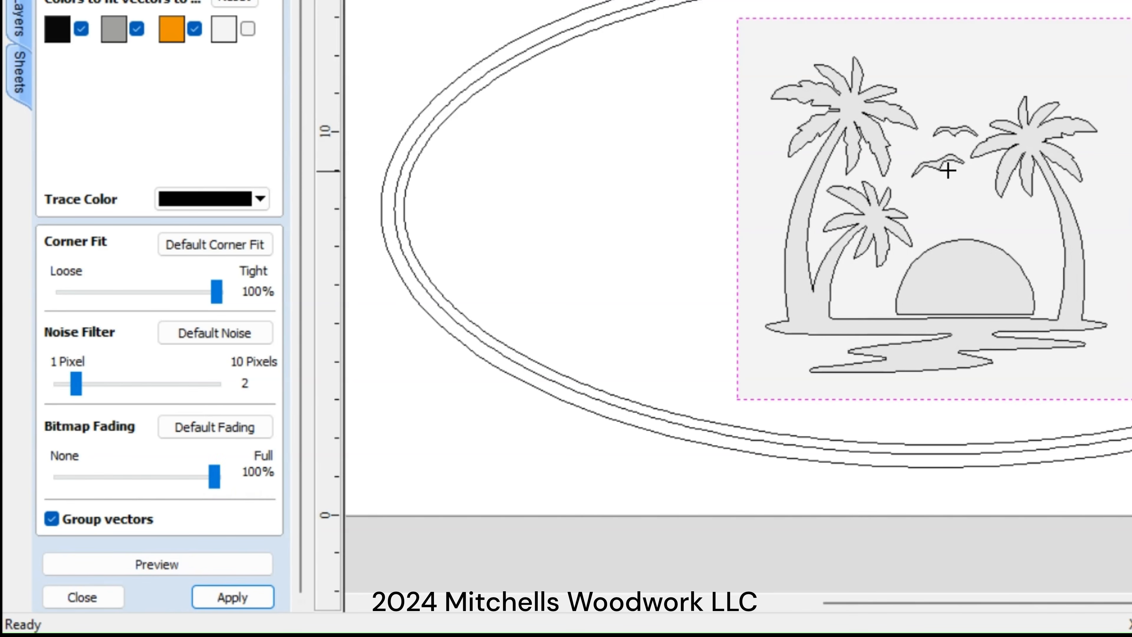
Examine the previewed trace outlines up close around the palm fronds and trunks for accuracy.
scroll(896, 175, "up", 5)
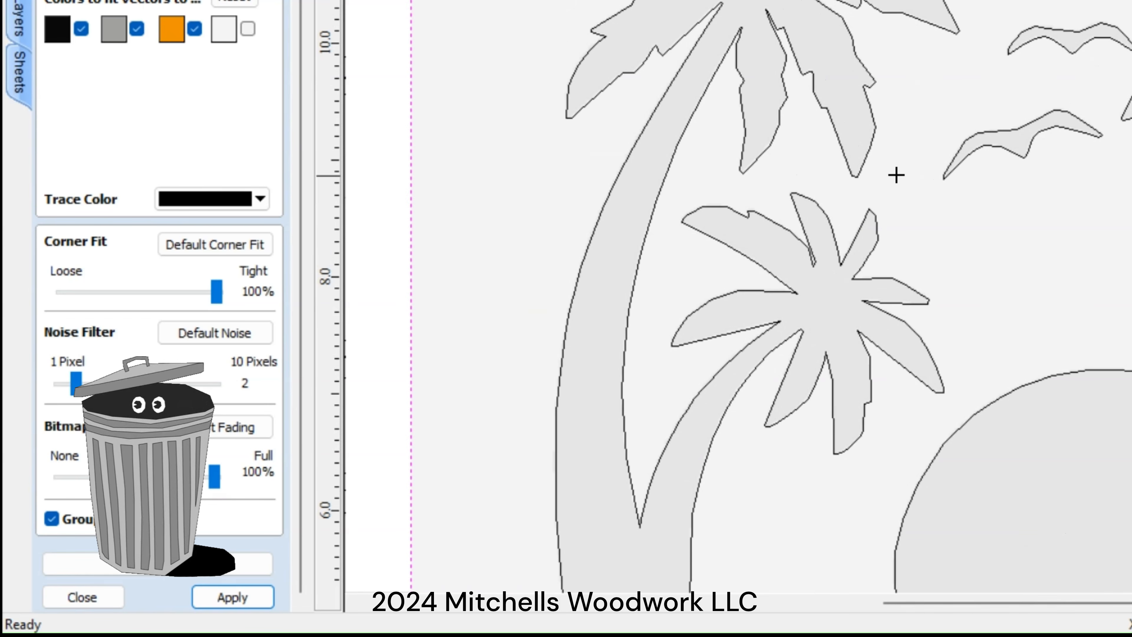
scroll(834, 316, "up", 3)
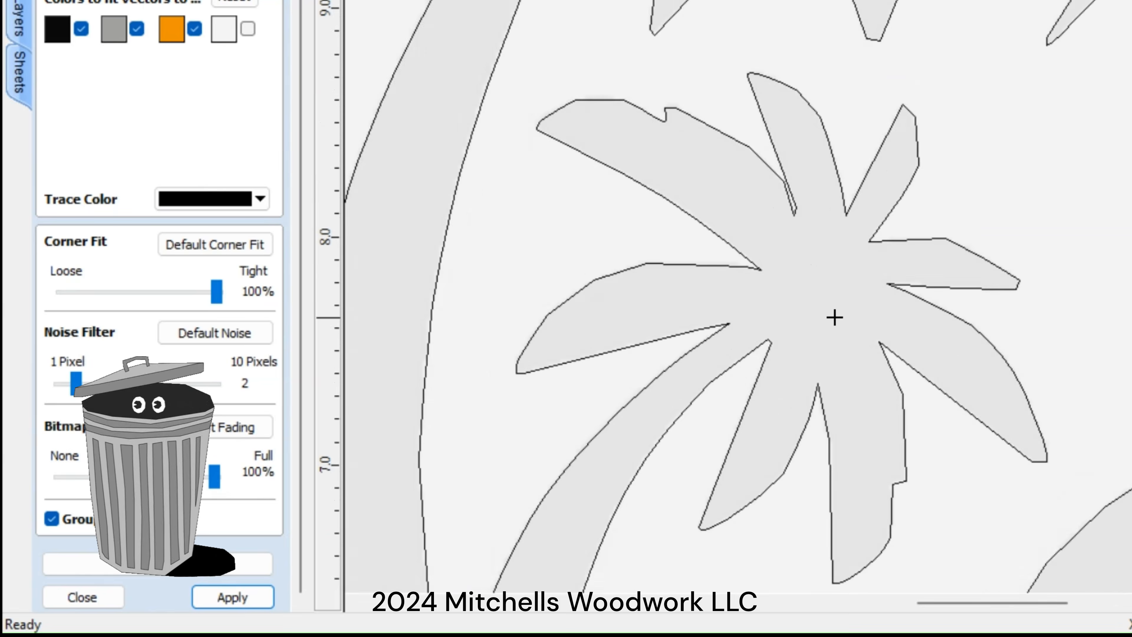
scroll(833, 317, "up", 1)
scroll(834, 318, "down", 2)
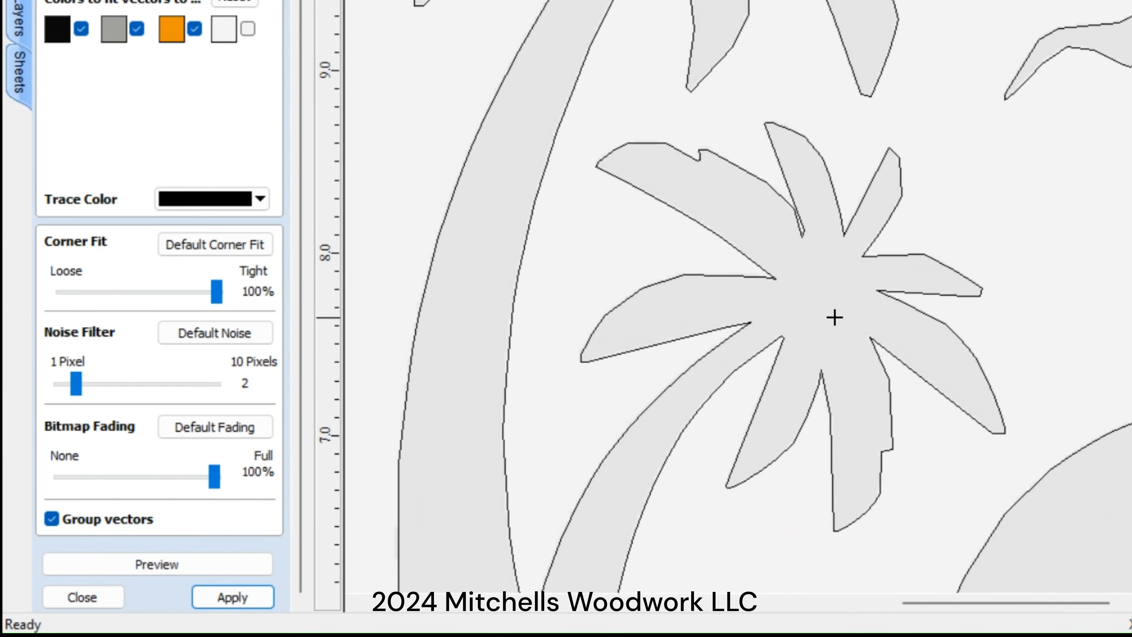
scroll(834, 317, "down", 1)
scroll(834, 317, "down", 1)
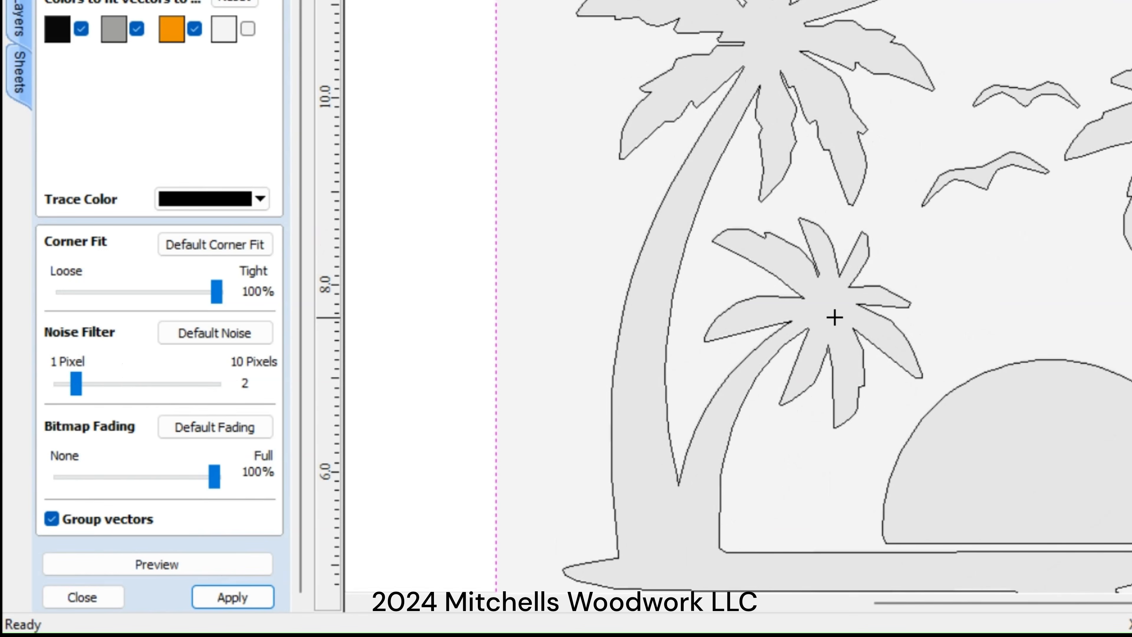
scroll(739, 297, "up", 1)
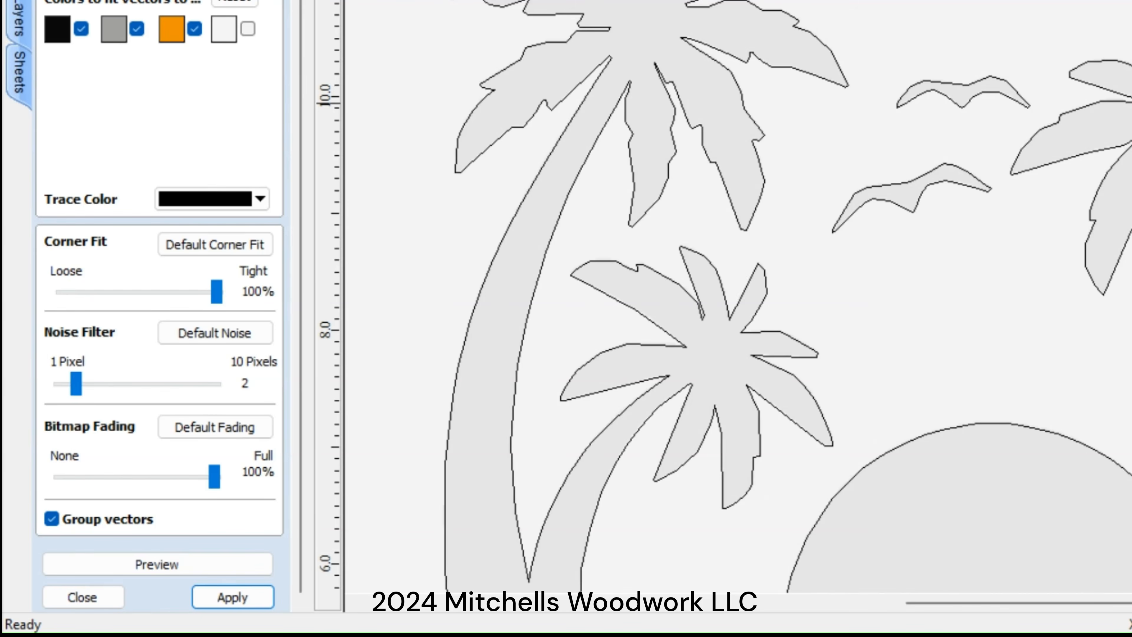
scroll(739, 297, "down", 1)
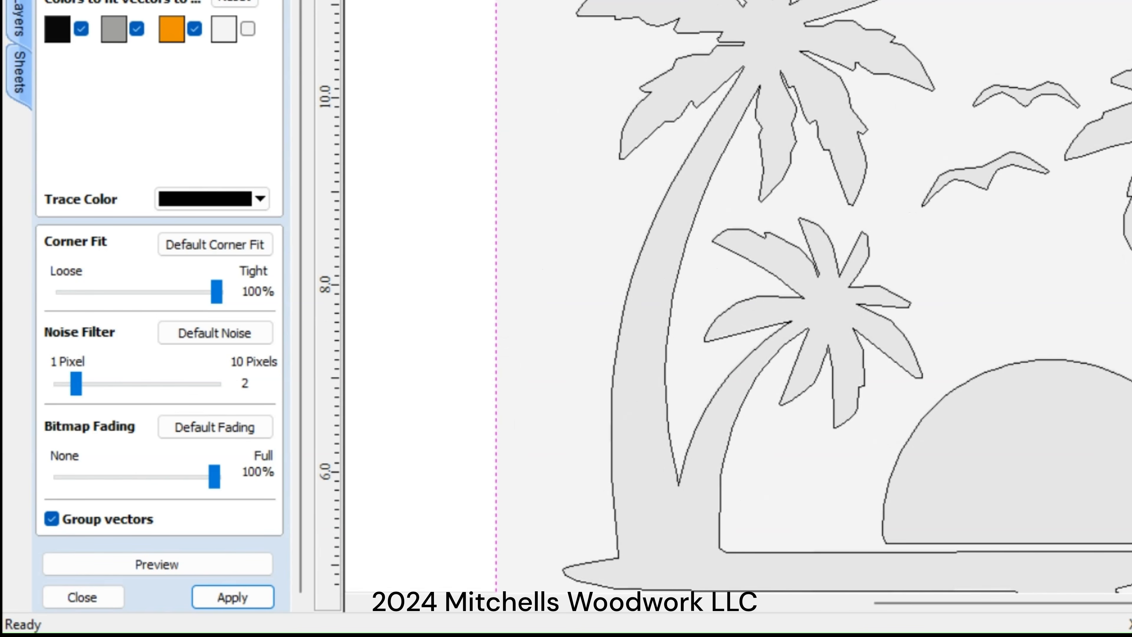
scroll(740, 3, "up", 3)
scroll(740, 4, "up", 1)
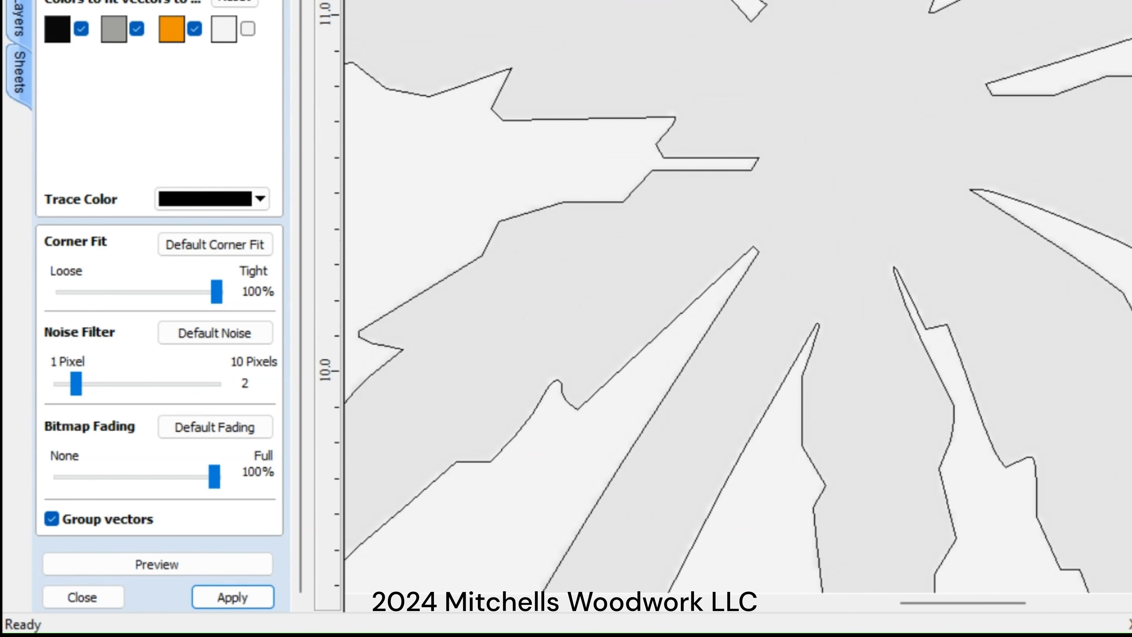
scroll(740, 3, "down", 7)
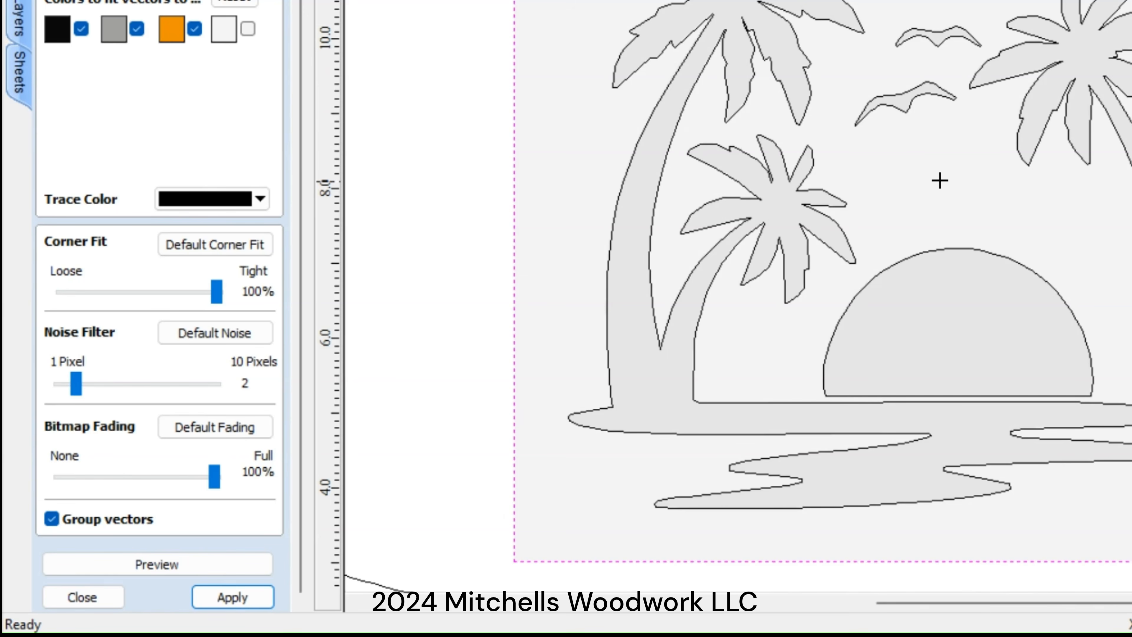
Preview the color trace again, apply it to create the grouped vectors, and close the tracing form.
scroll(940, 180, "down", 1)
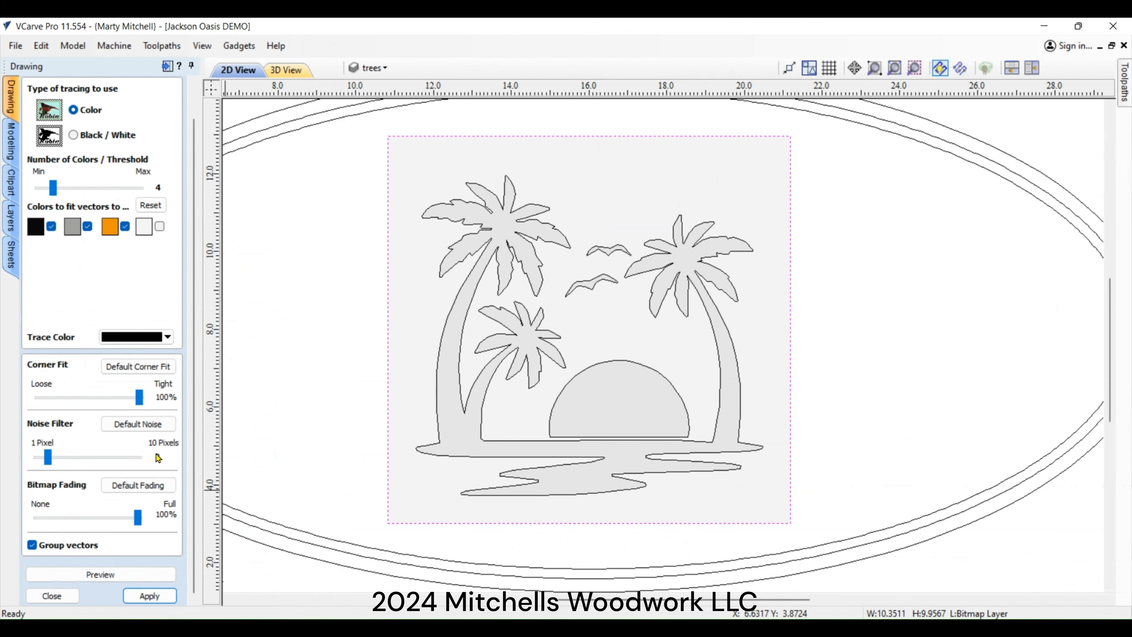
left_click(101, 574)
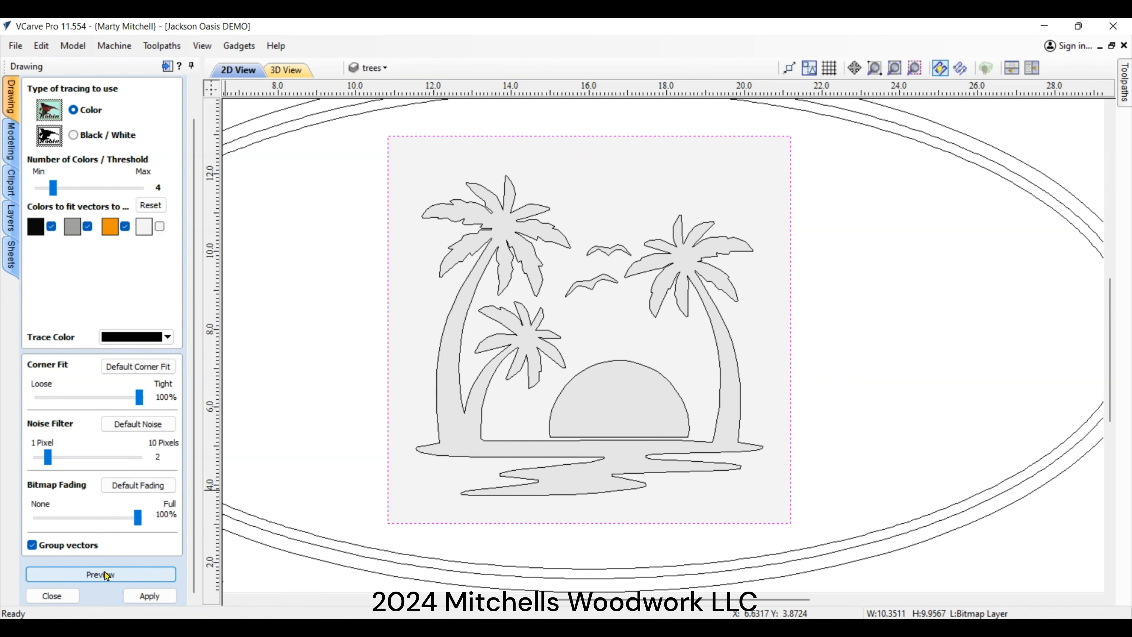
left_click(142, 597)
left_click(76, 597)
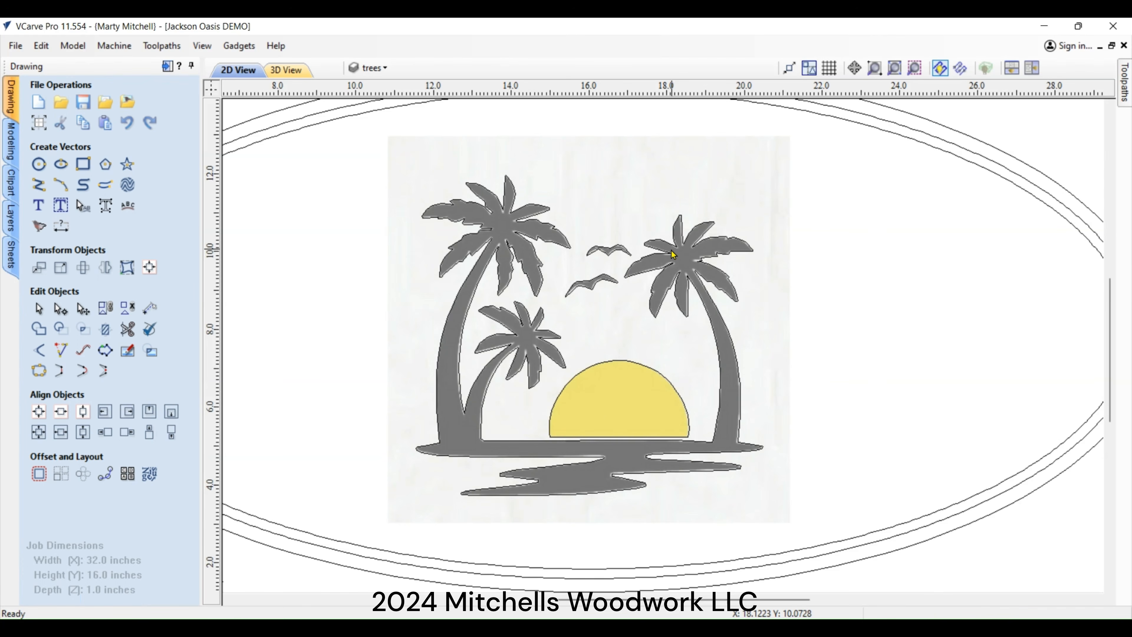
scroll(669, 258, "down", 2)
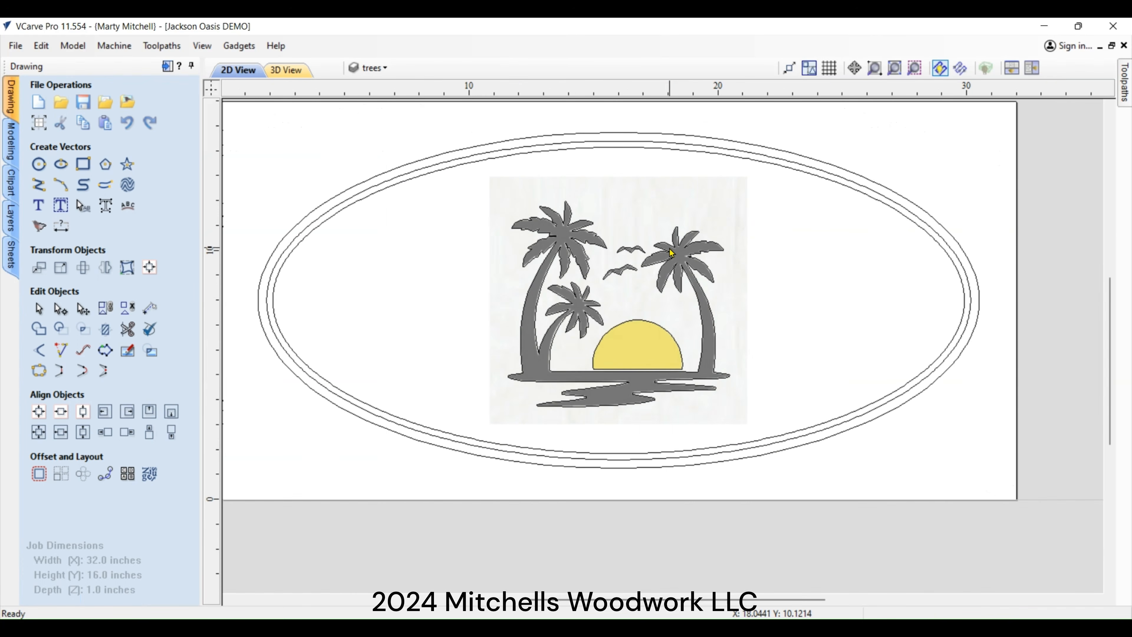
Check the traced vector group against the palm tree image, and move it off the bitmap to the right side of the oval.
left_click(671, 250)
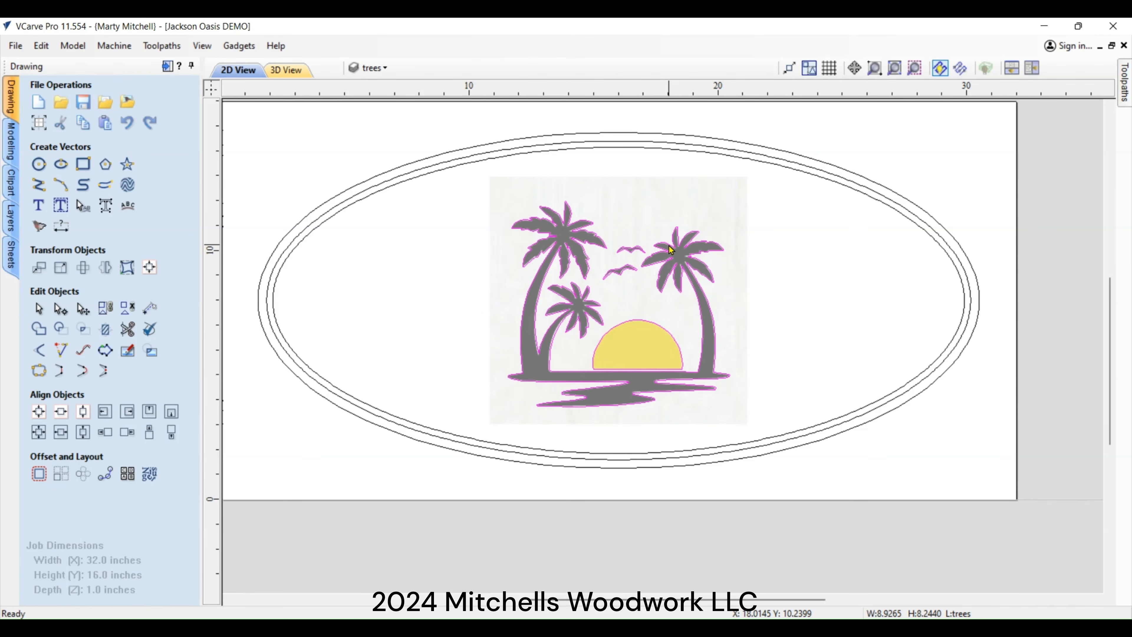
scroll(629, 252, "up", 5)
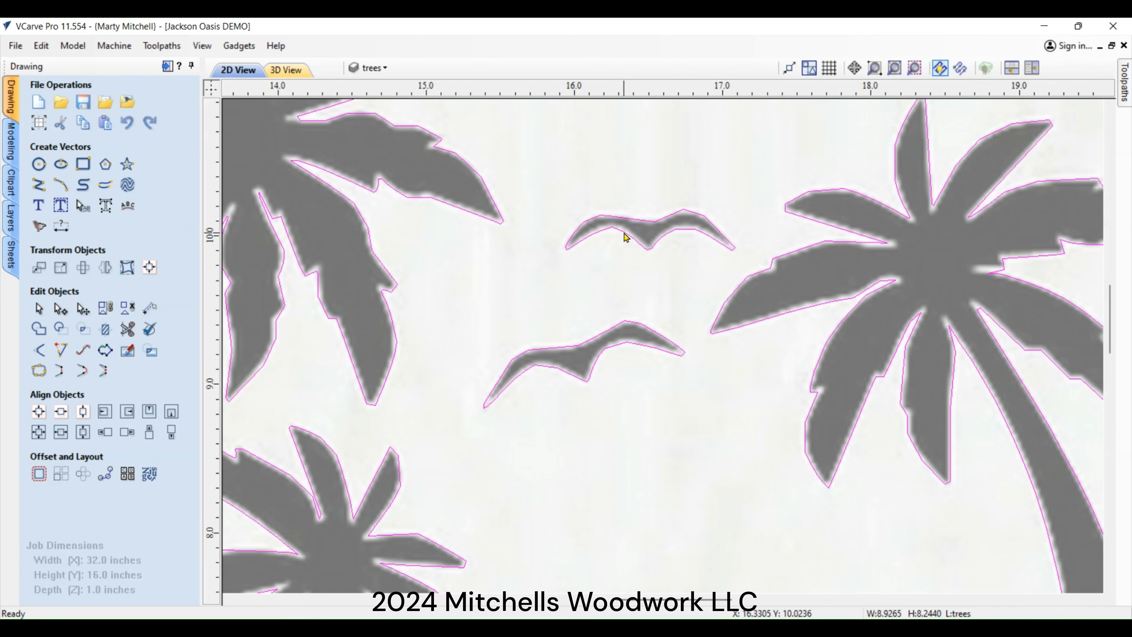
scroll(626, 237, "down", 5)
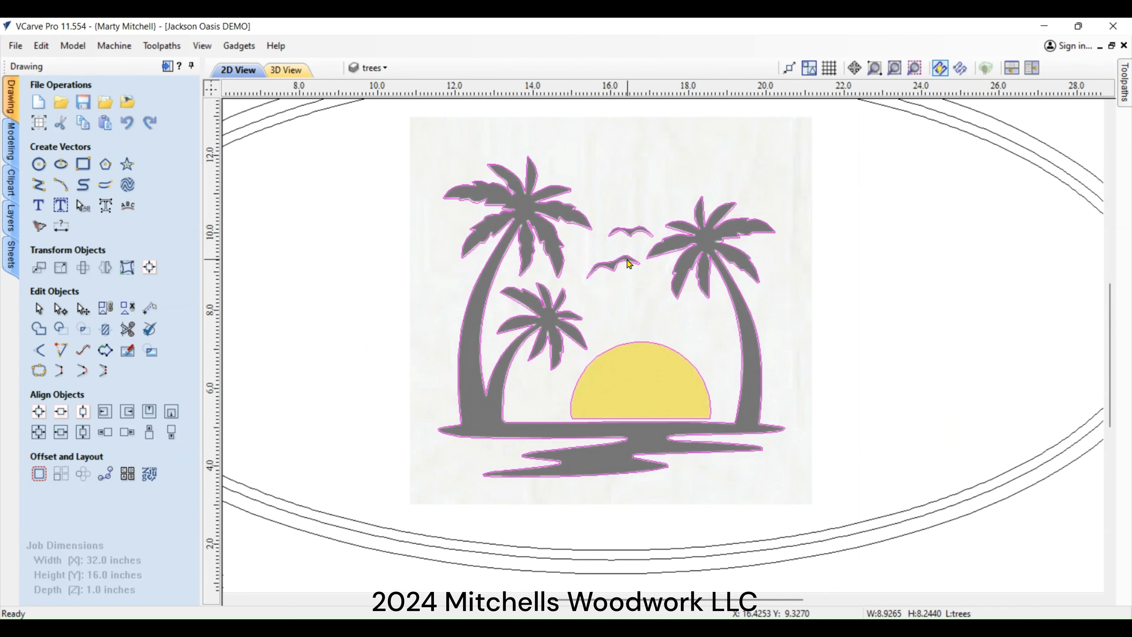
left_click(629, 263)
left_click_drag(612, 315, 944, 304)
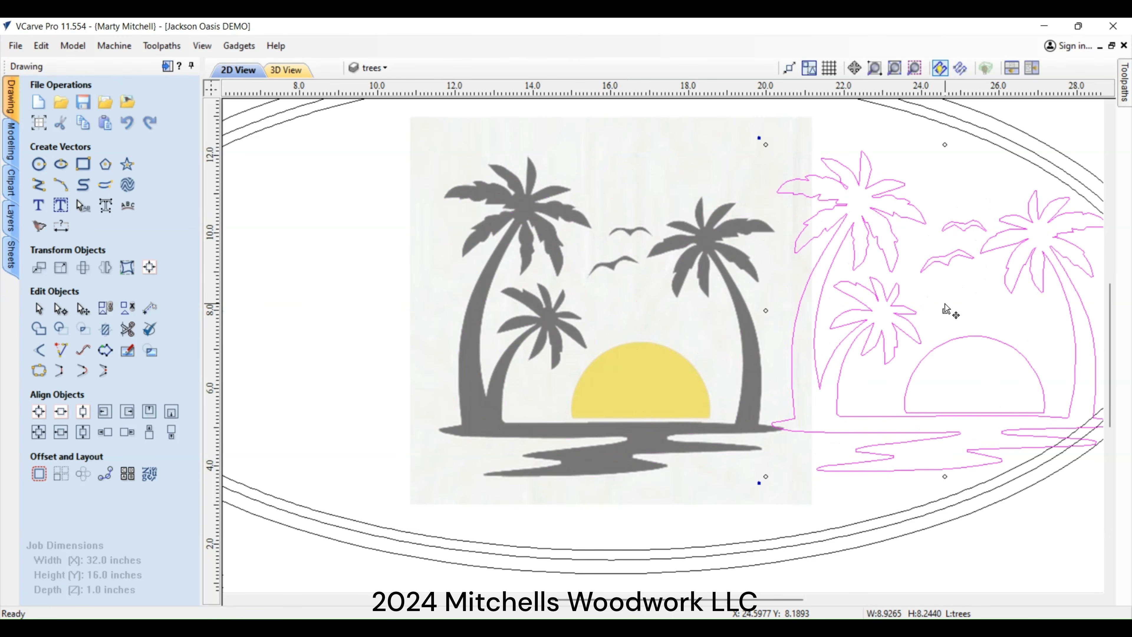
Move the palm tree bitmap out of the oval to the empty area left of the job.
left_click(679, 251)
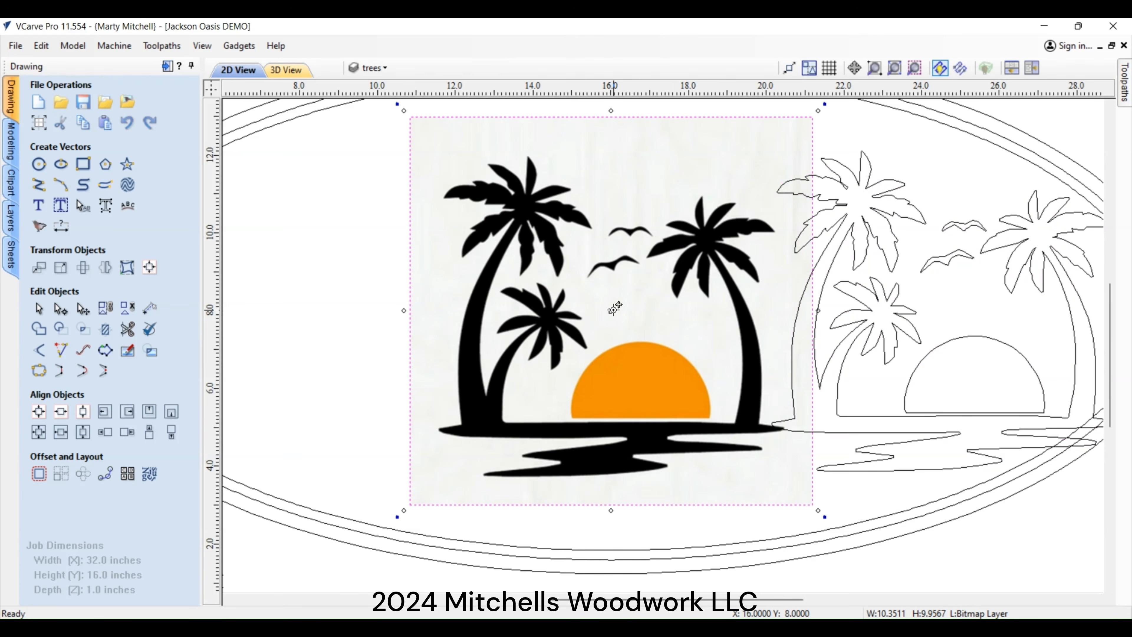
scroll(613, 308, "down", 5)
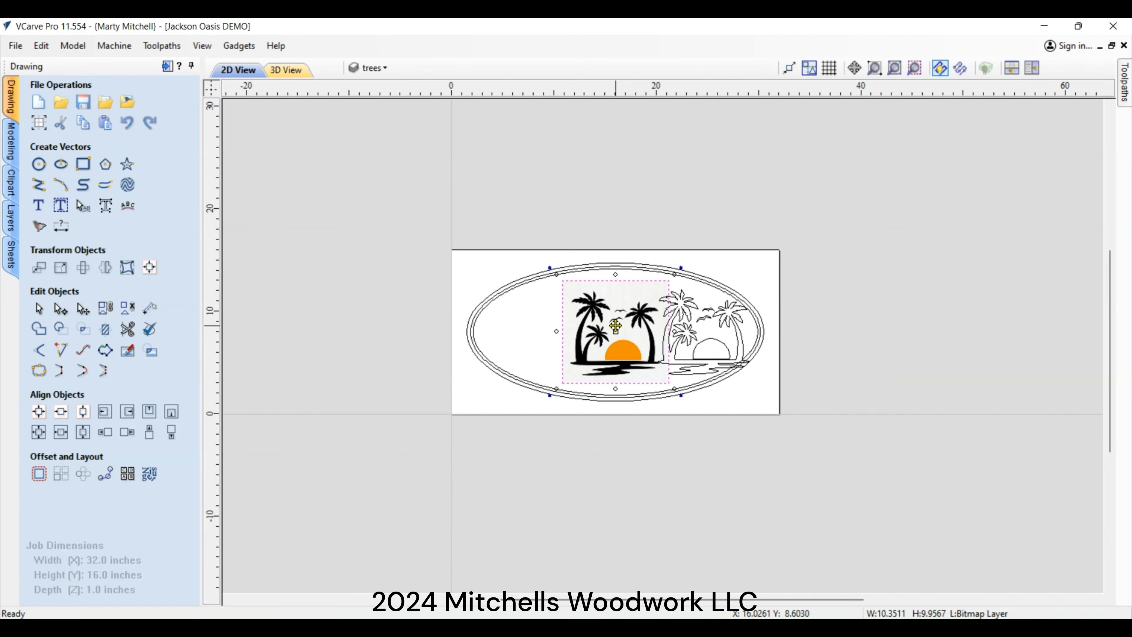
left_click_drag(615, 316, 274, 312)
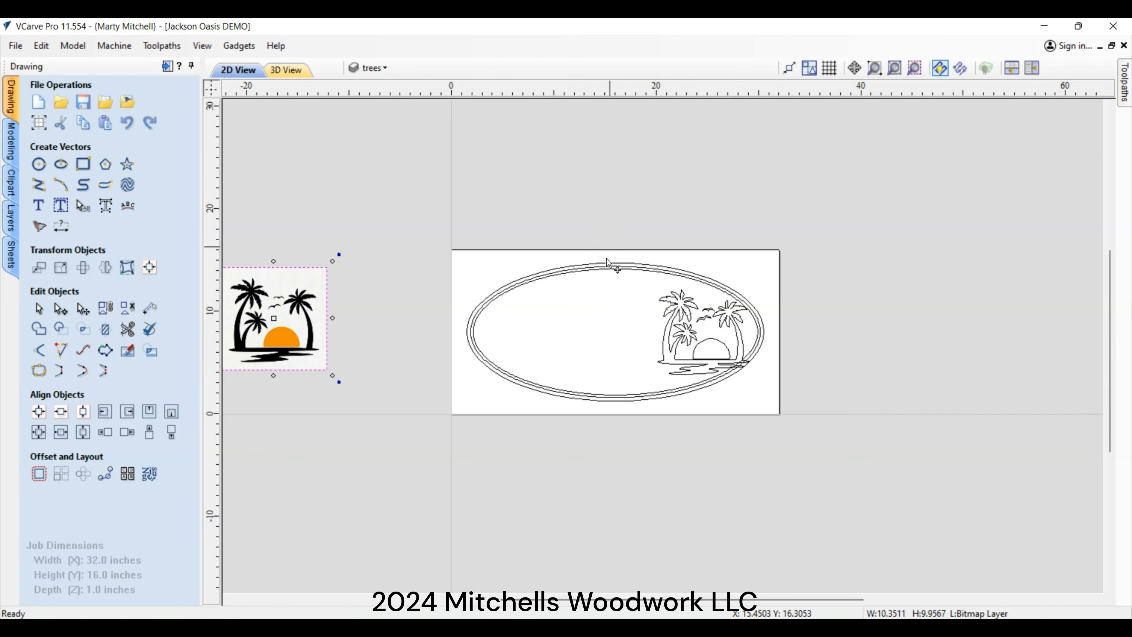
scroll(608, 316, "up", 3)
scroll(608, 315, "up", 1)
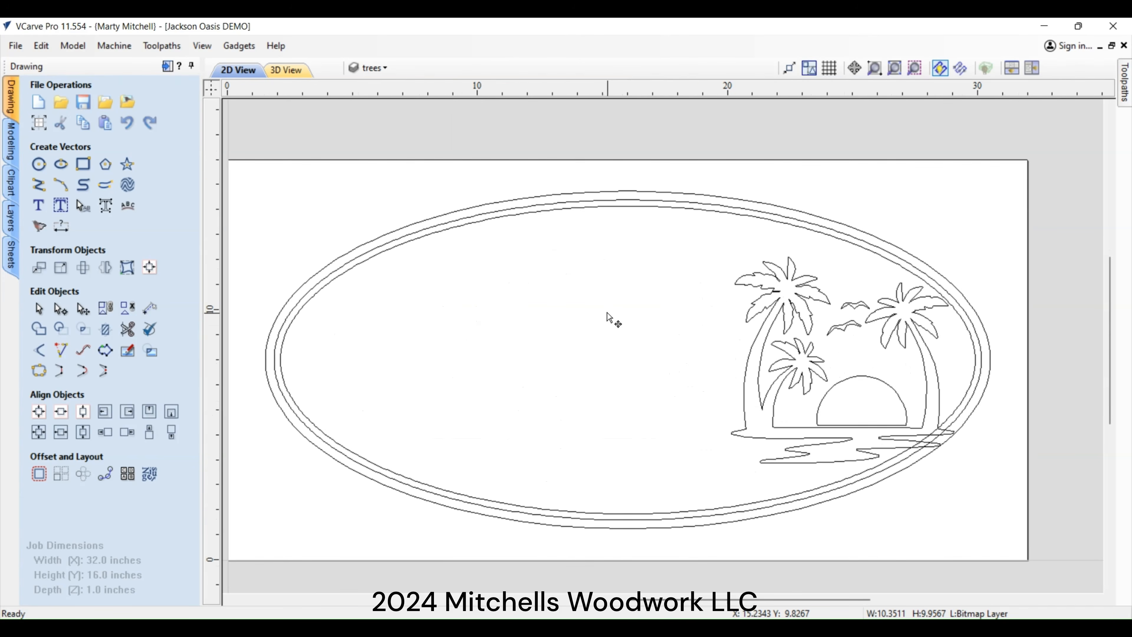
Place the traced palm scene at the left end of the oval and scale it down to about 7.62 by 7.04 inches.
left_click(847, 383)
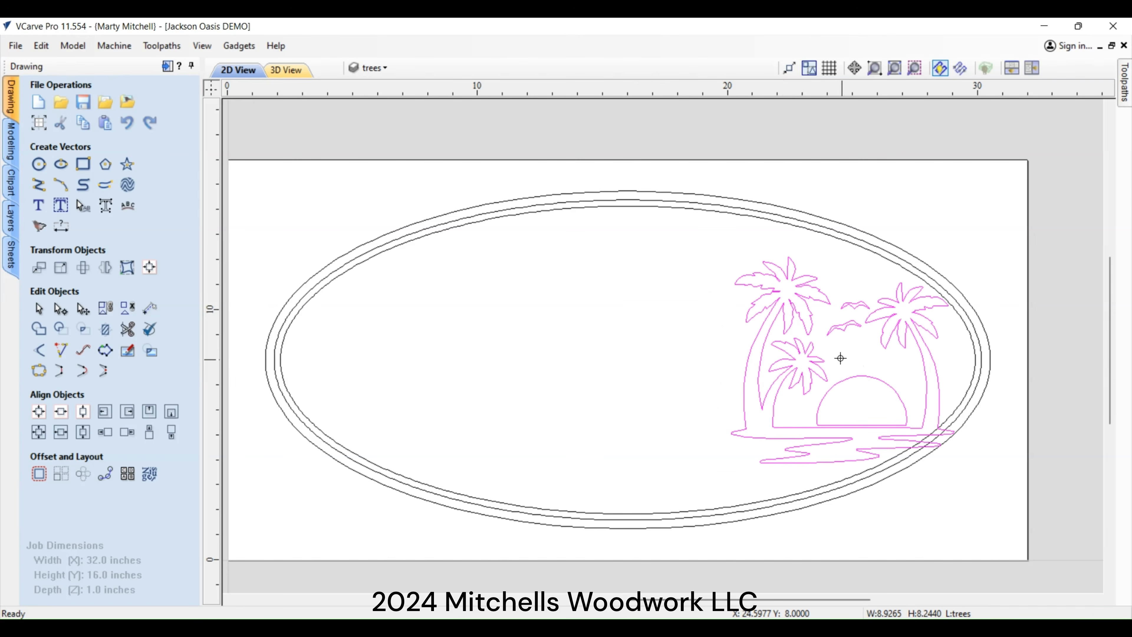
left_click_drag(836, 357, 470, 349)
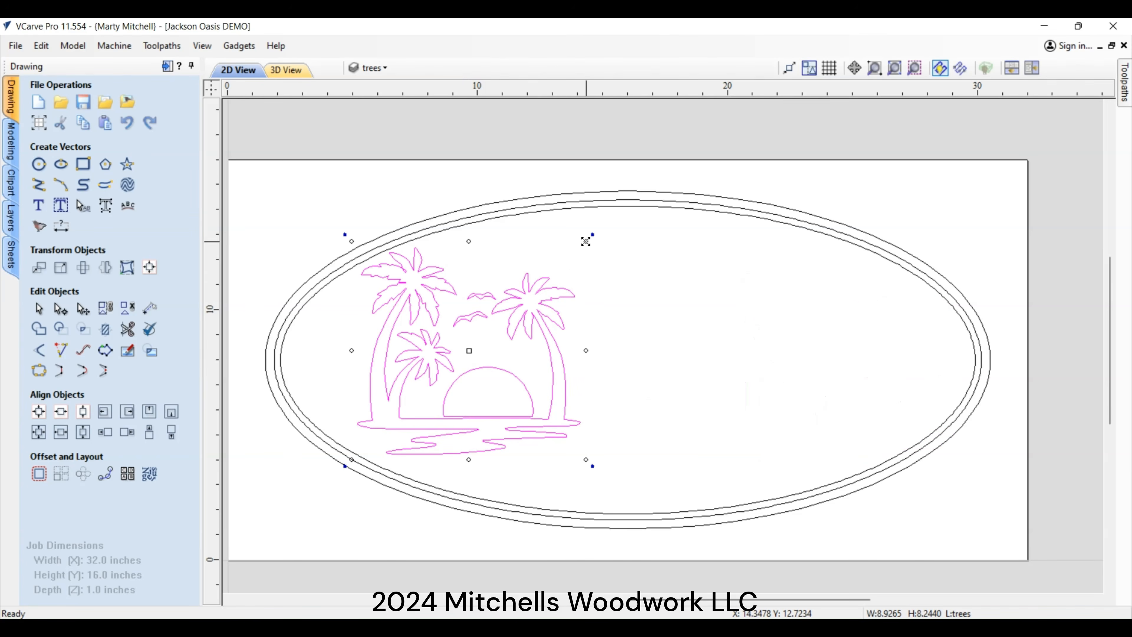
left_click_drag(585, 241, 551, 274)
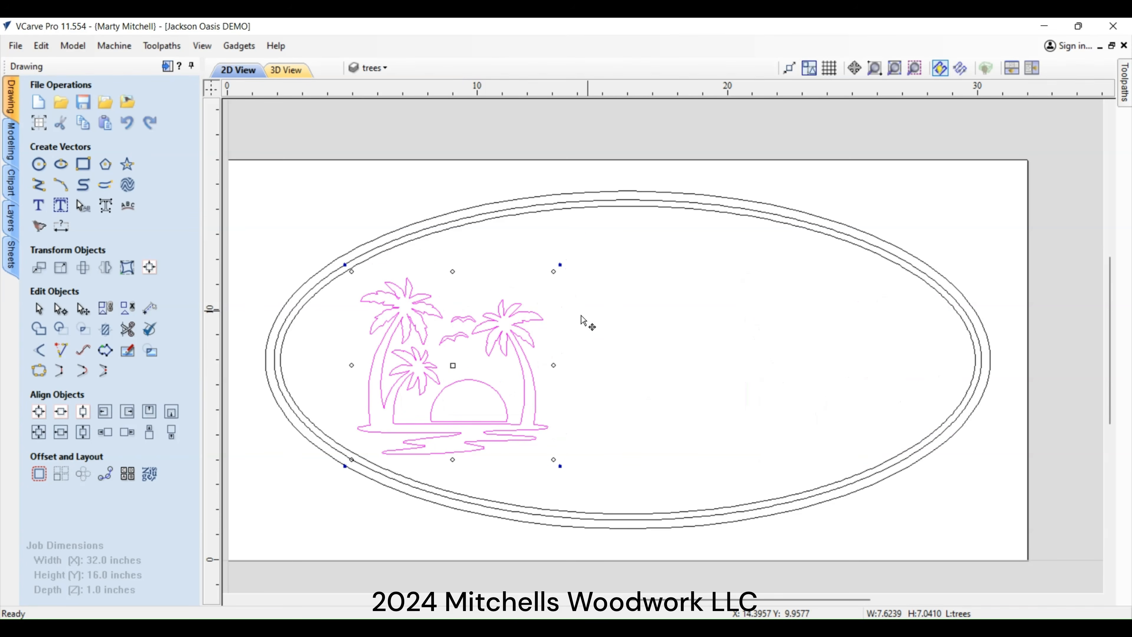
left_click_drag(450, 364, 429, 358)
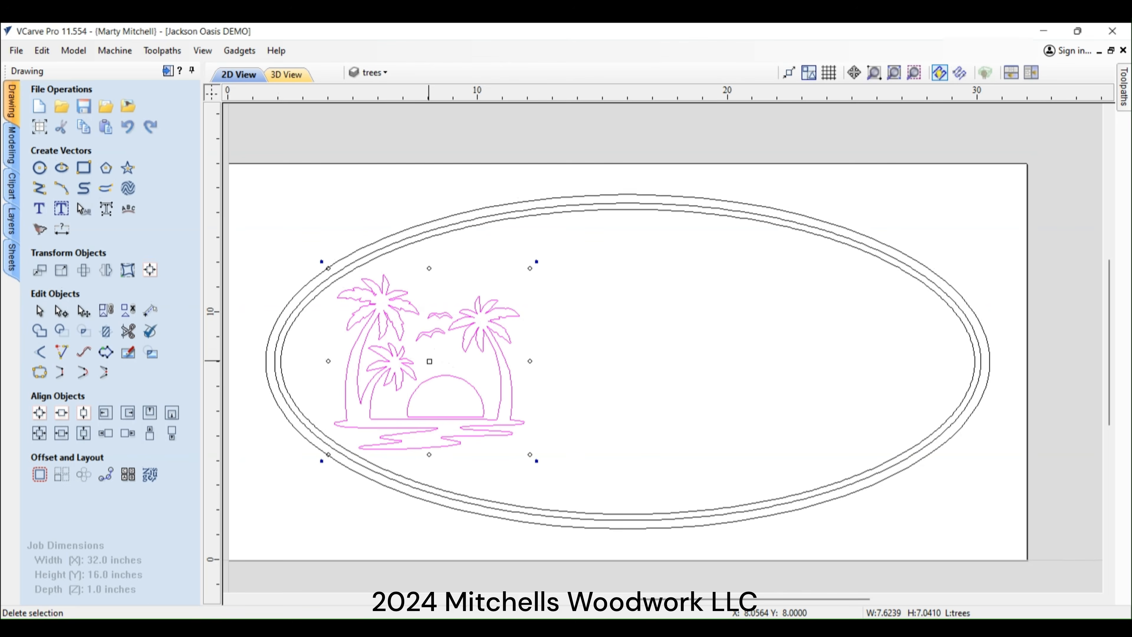
Duplicate the palm scene and place the copy at the right end of the oval, level with the original.
key("ctrl+c")
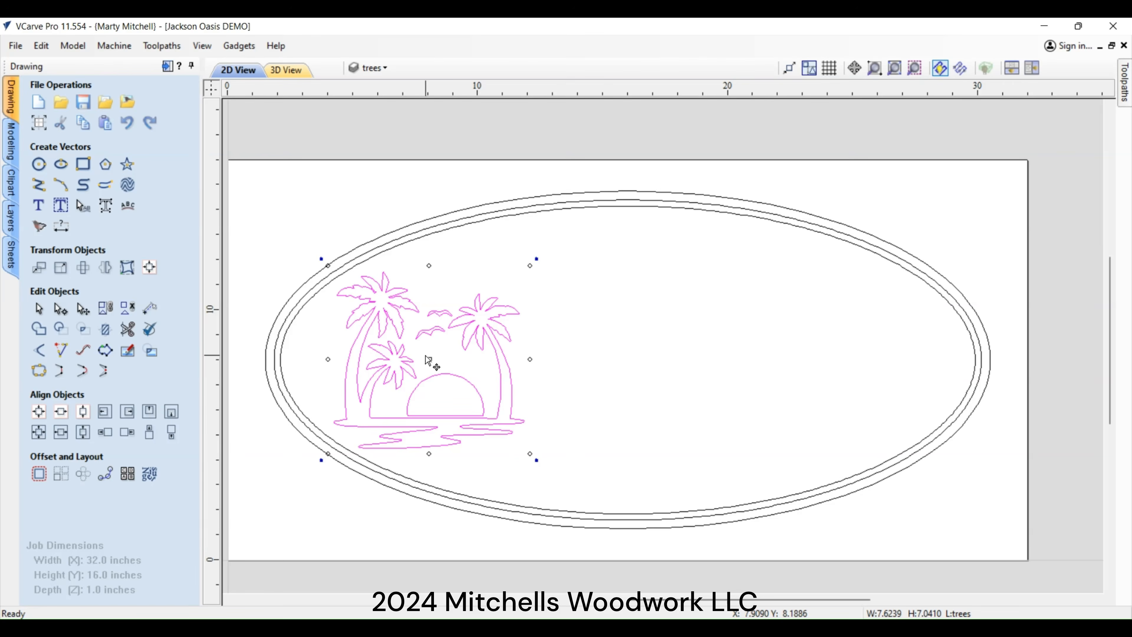
key("ctrl+v")
left_click_drag(429, 359, 823, 356)
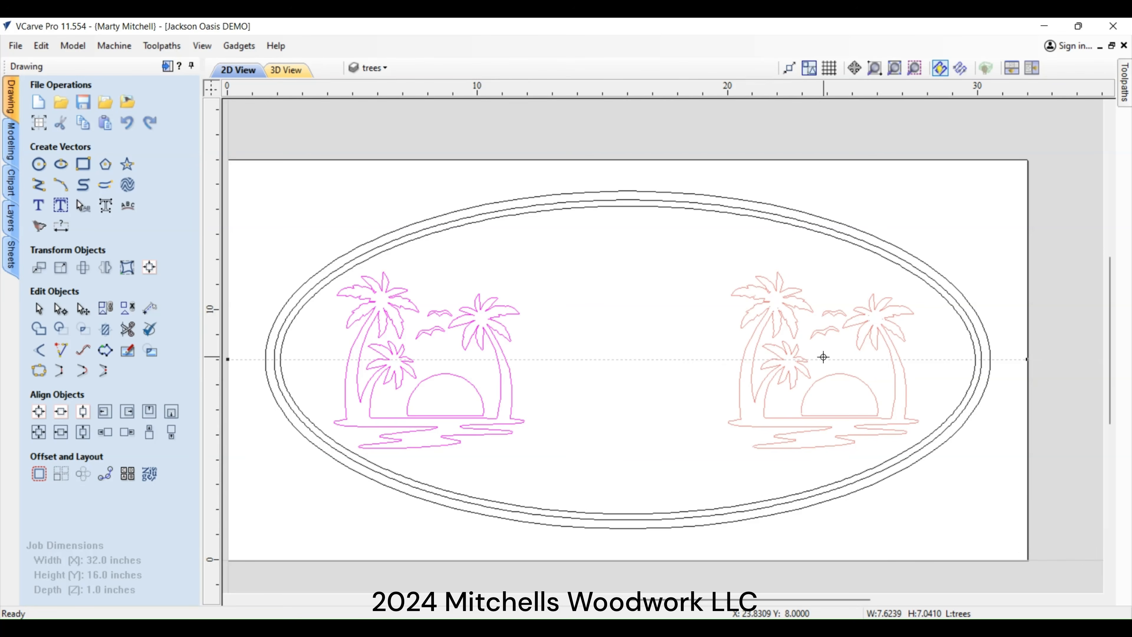
left_click_drag(823, 357, 823, 358)
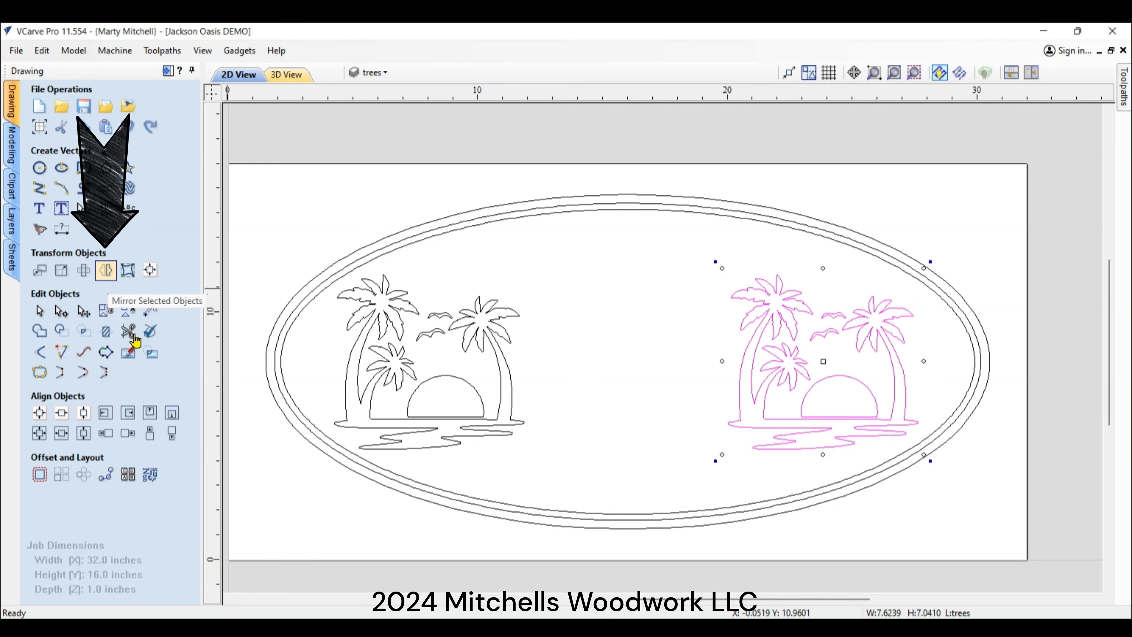
Flip the right palm scene horizontally with the Mirror tool, after trying and reversing a vertical flip.
left_click(106, 271)
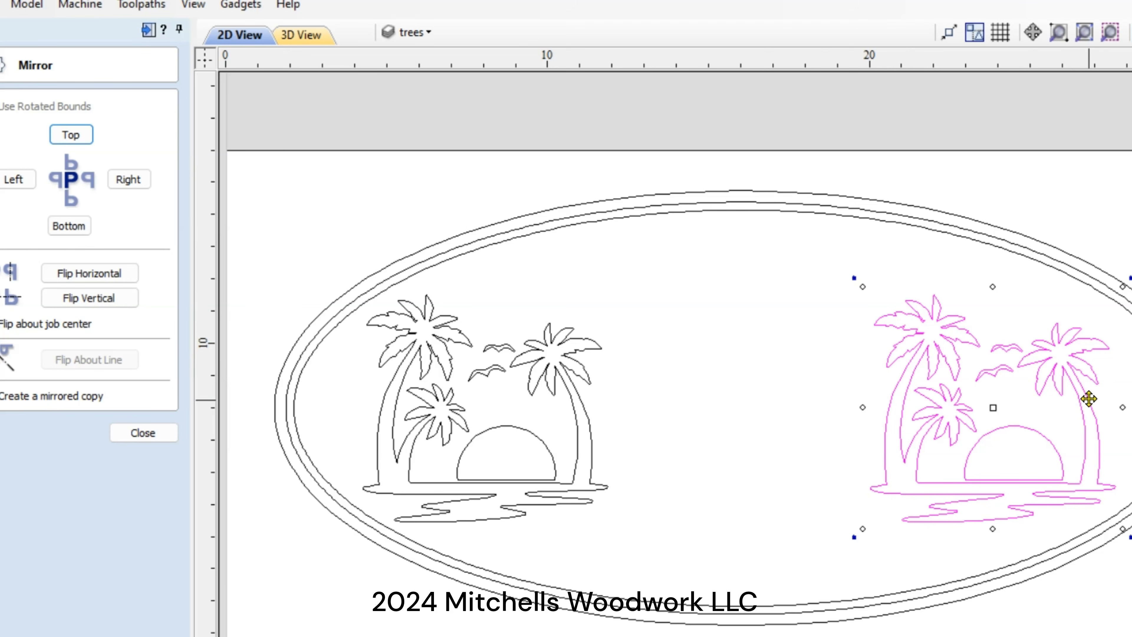
left_click(107, 300)
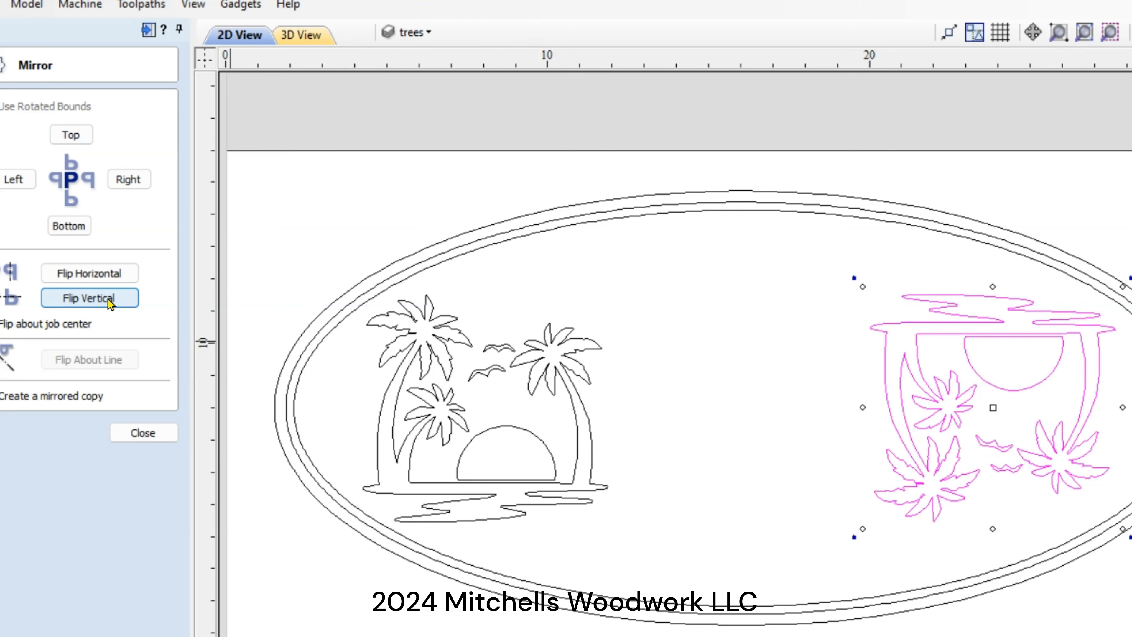
left_click(108, 300)
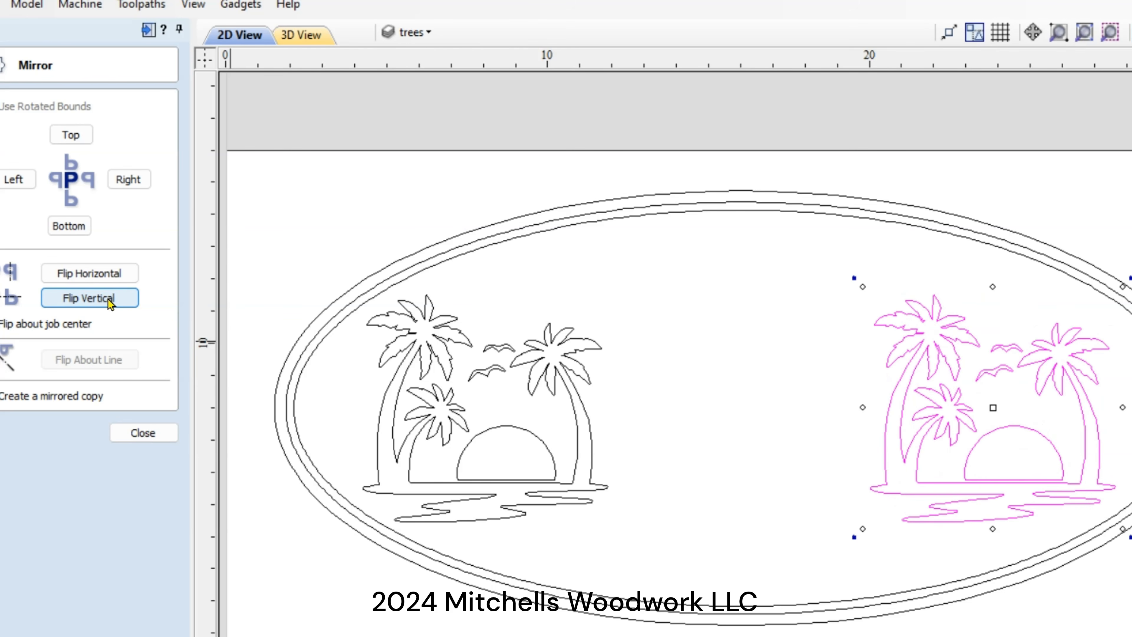
left_click(79, 281)
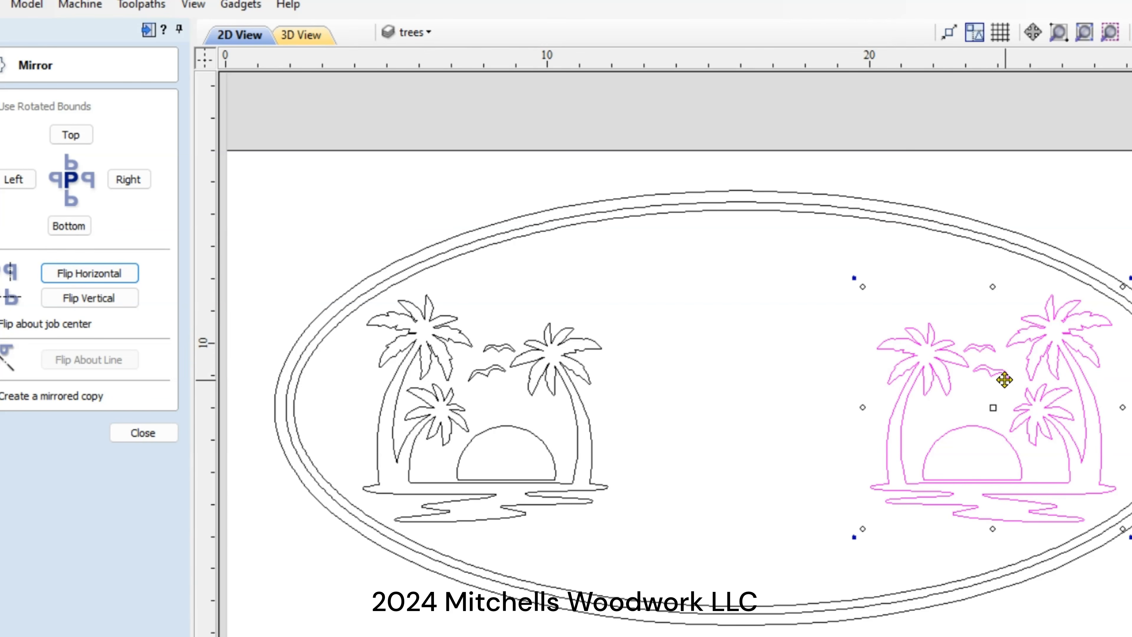
left_click(139, 433)
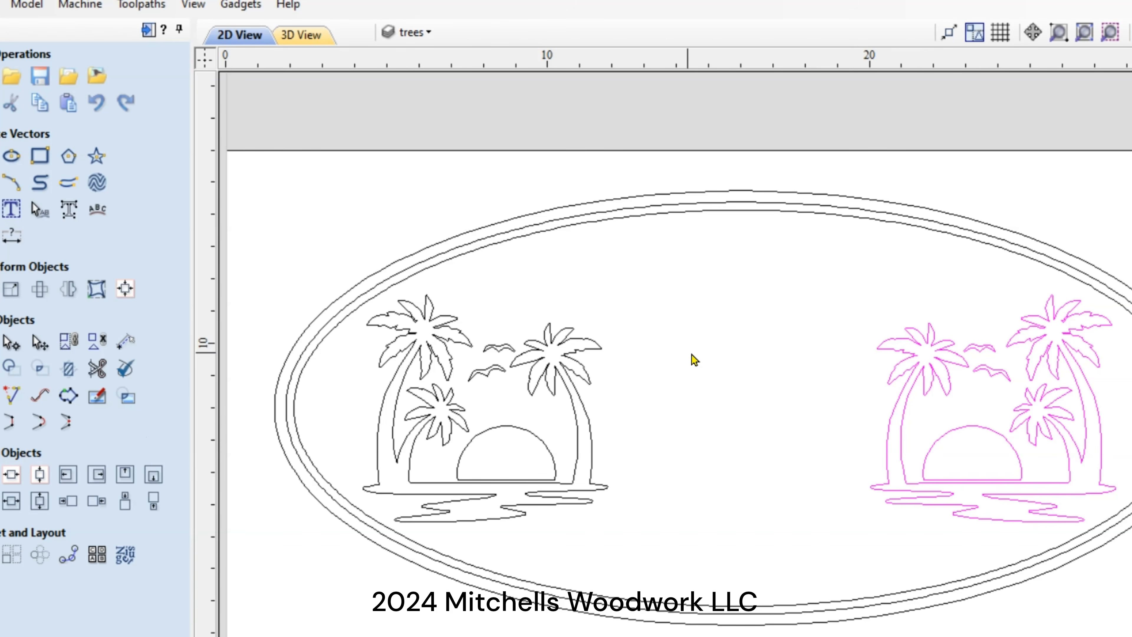
left_click(687, 362)
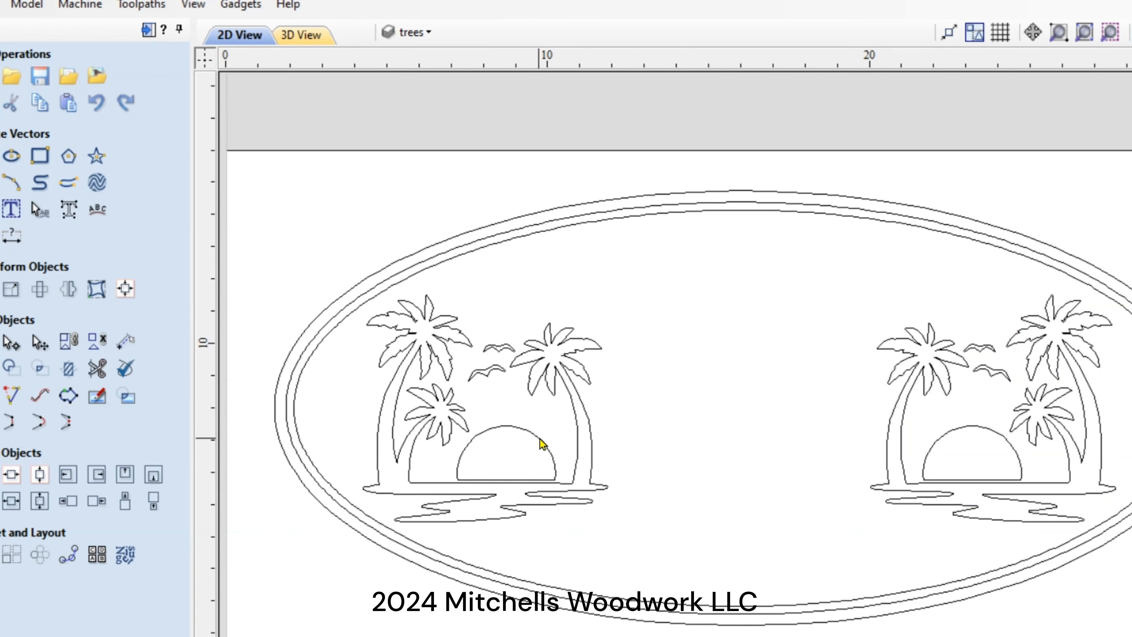
Select both palm scene groups and ungroup them back onto their original layers.
left_click(555, 439)
left_click(974, 428)
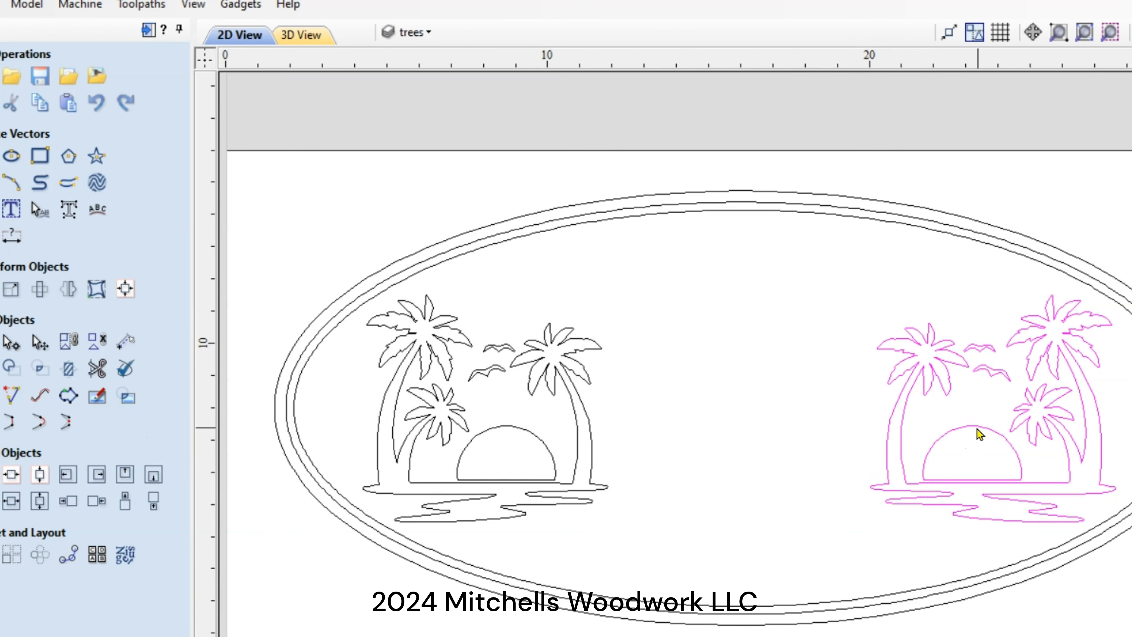
left_click(793, 411)
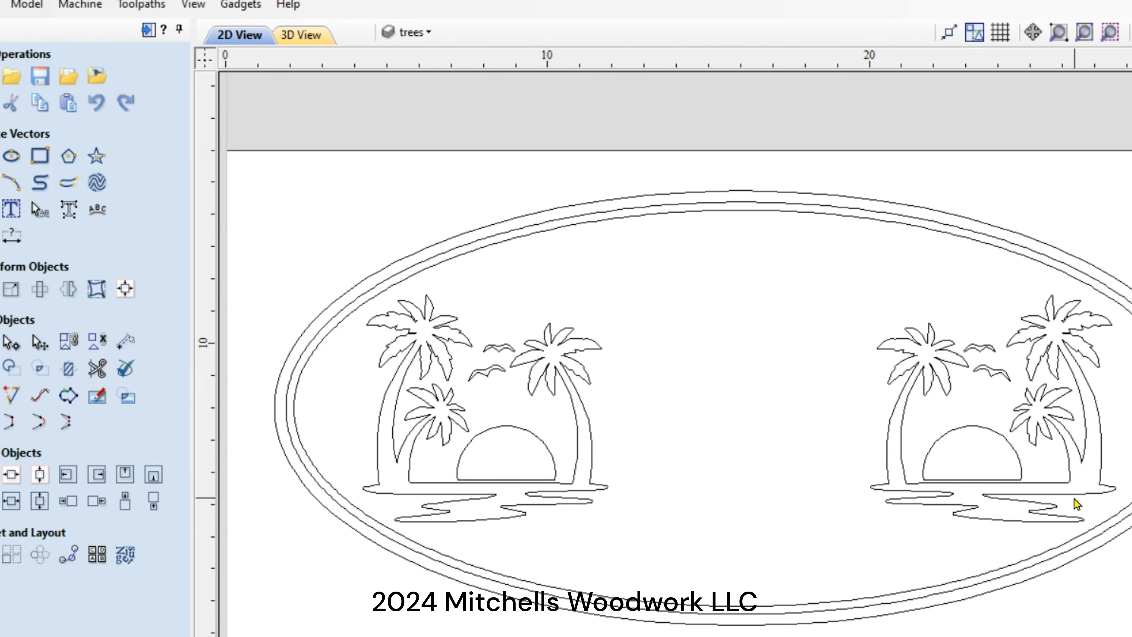
left_click(484, 370)
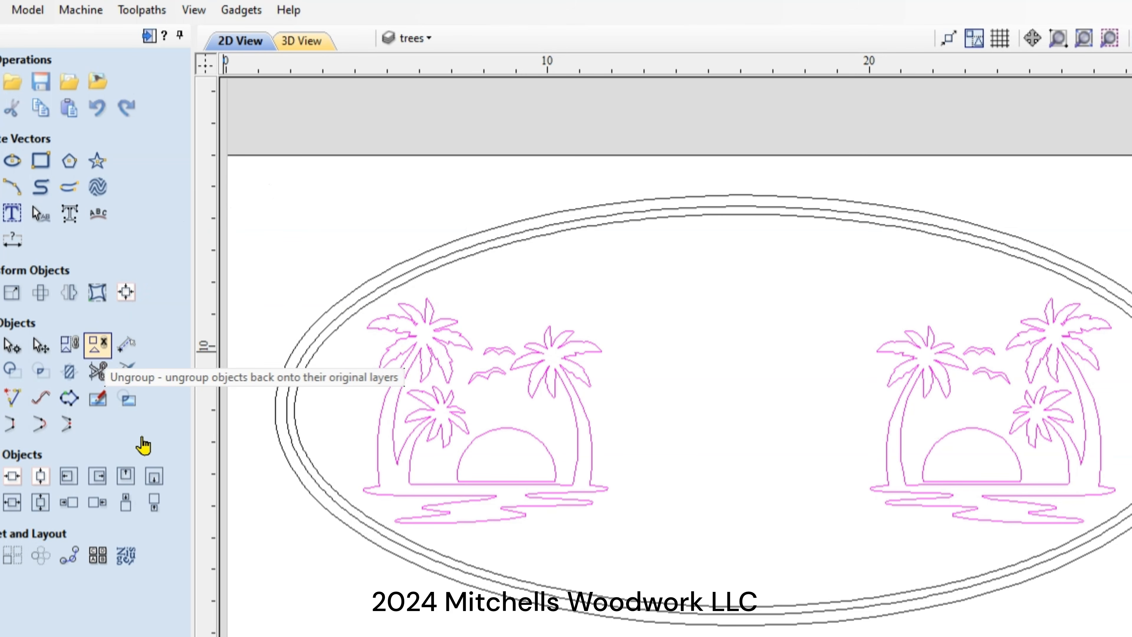
left_click(98, 346)
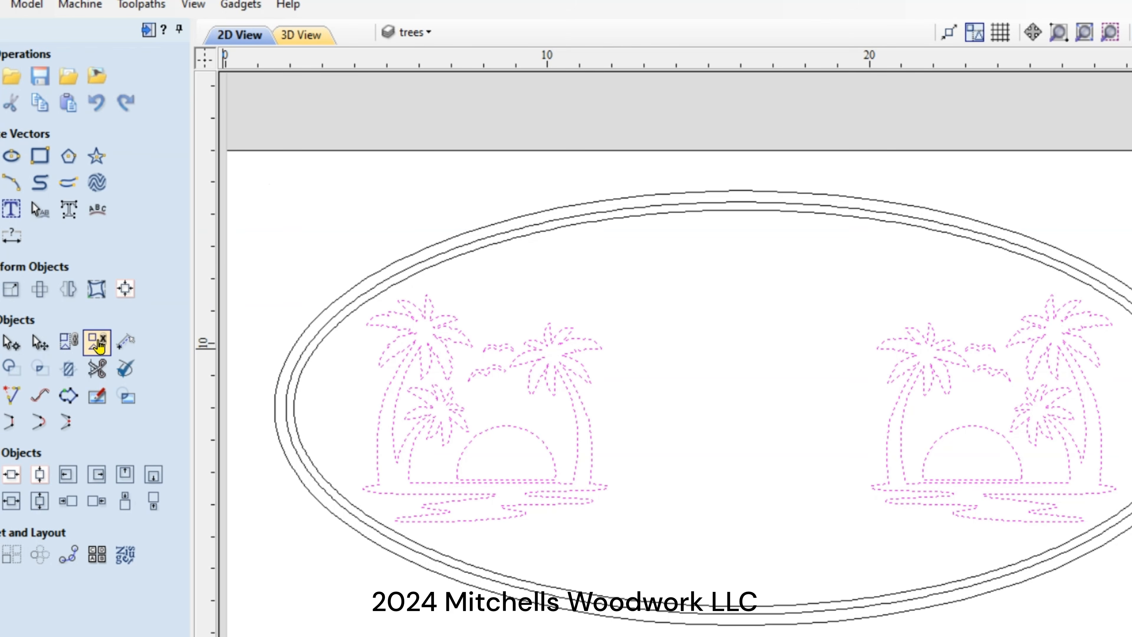
left_click(703, 383)
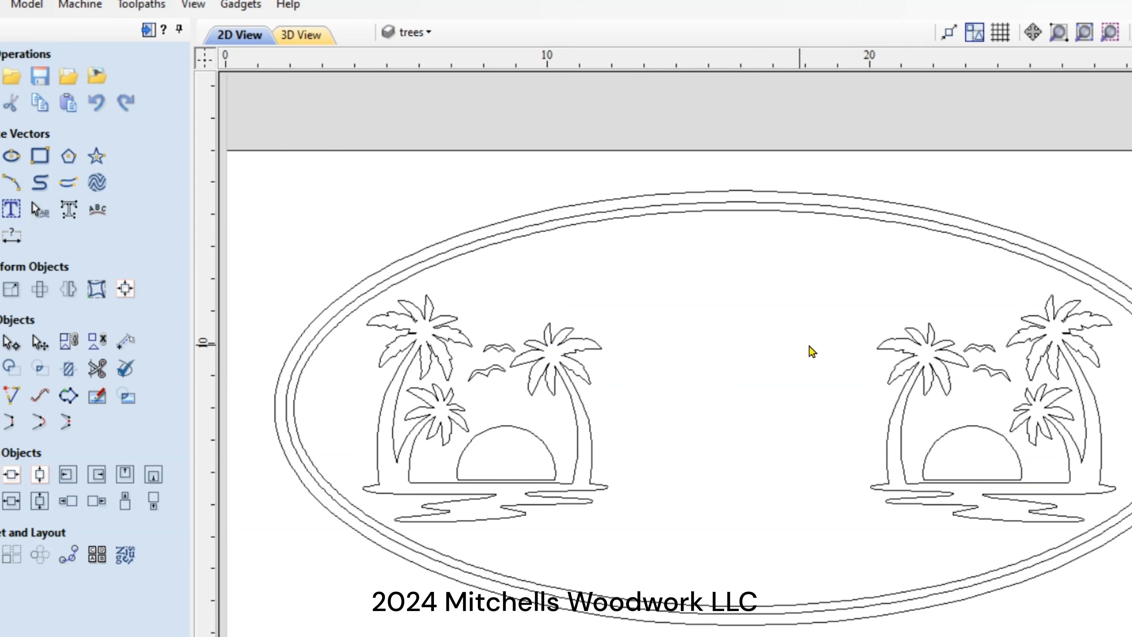
Move the right scene's upper bird higher beside the tall palm, and delete that scene's half-circle sun.
left_click(984, 350)
left_click_drag(977, 313, 1000, 291)
left_click(983, 405)
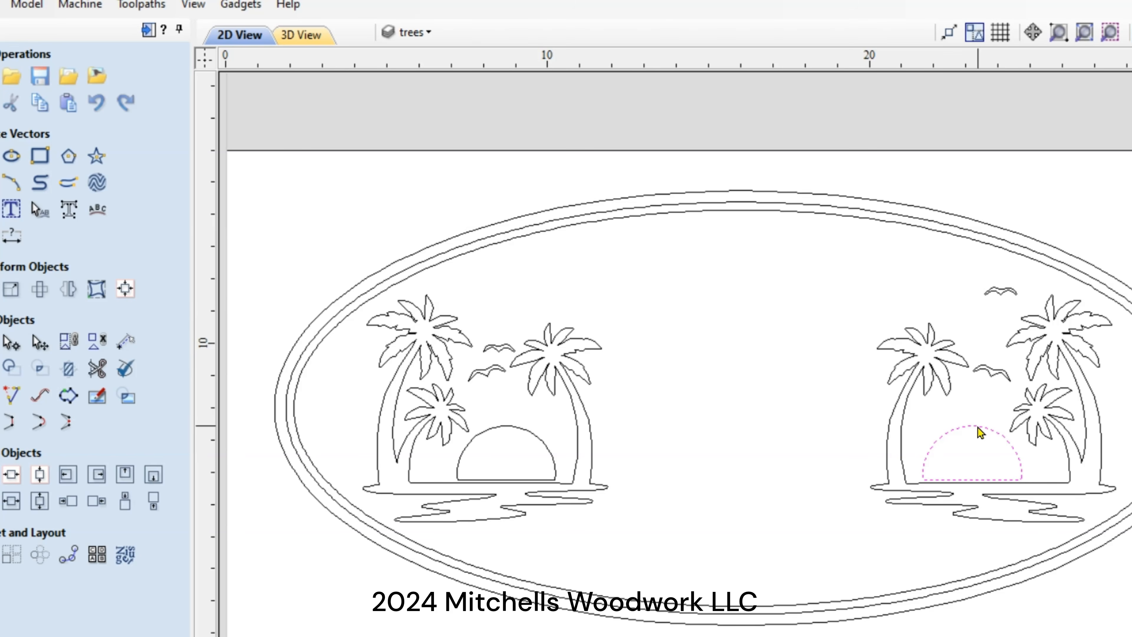
key("Delete")
Move the left scene's half-circle sun to the job's vertical centerline, keeping it at its original height.
left_click(517, 431)
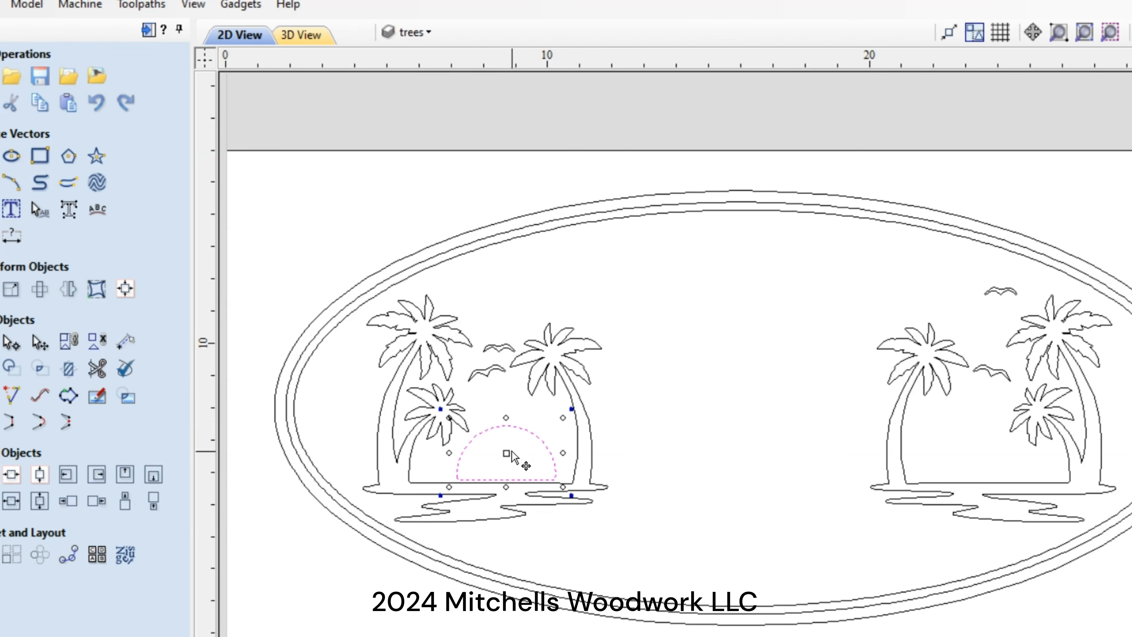
left_click_drag(506, 451, 737, 447)
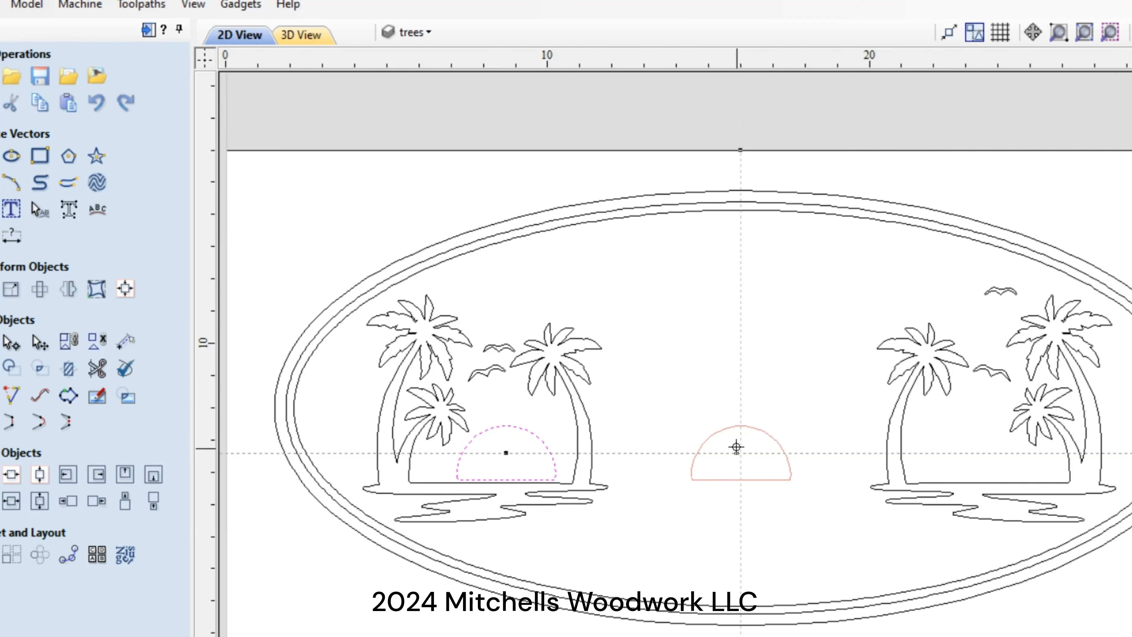
left_click_drag(736, 447, 738, 448)
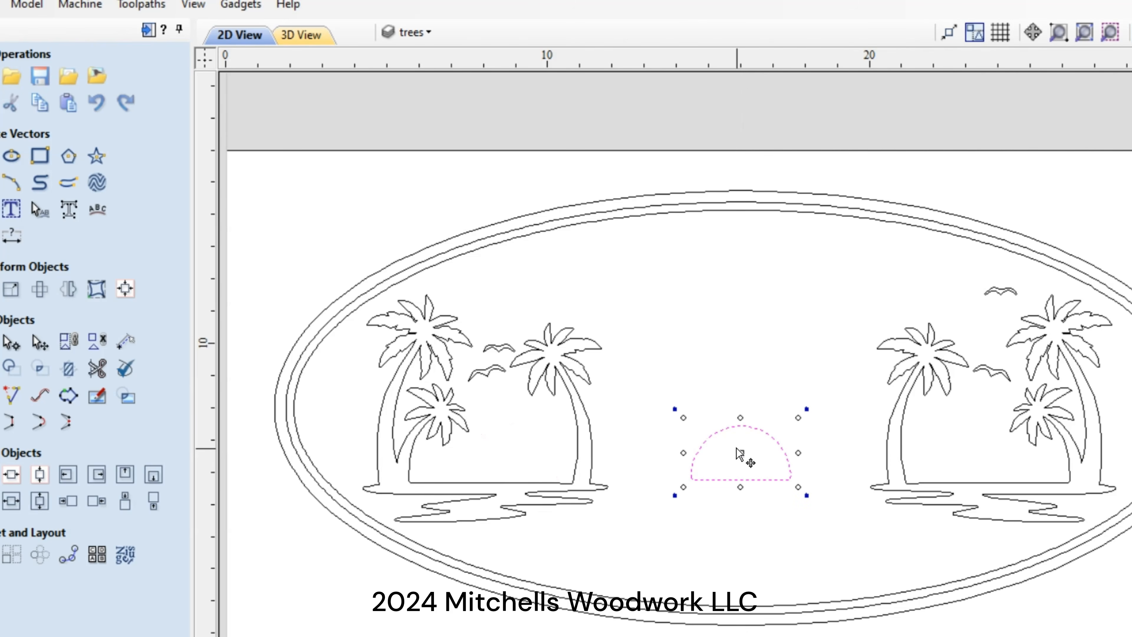
left_click(782, 384)
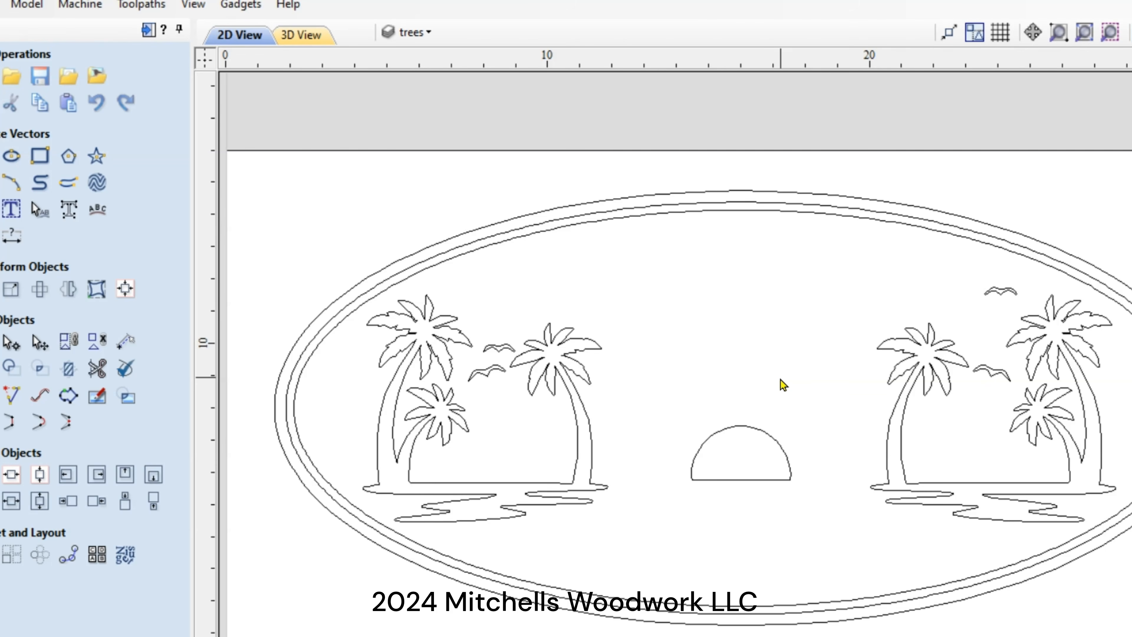
Copy the left scene's lower bird and paste a duplicate of it into the drawing.
left_click(491, 374)
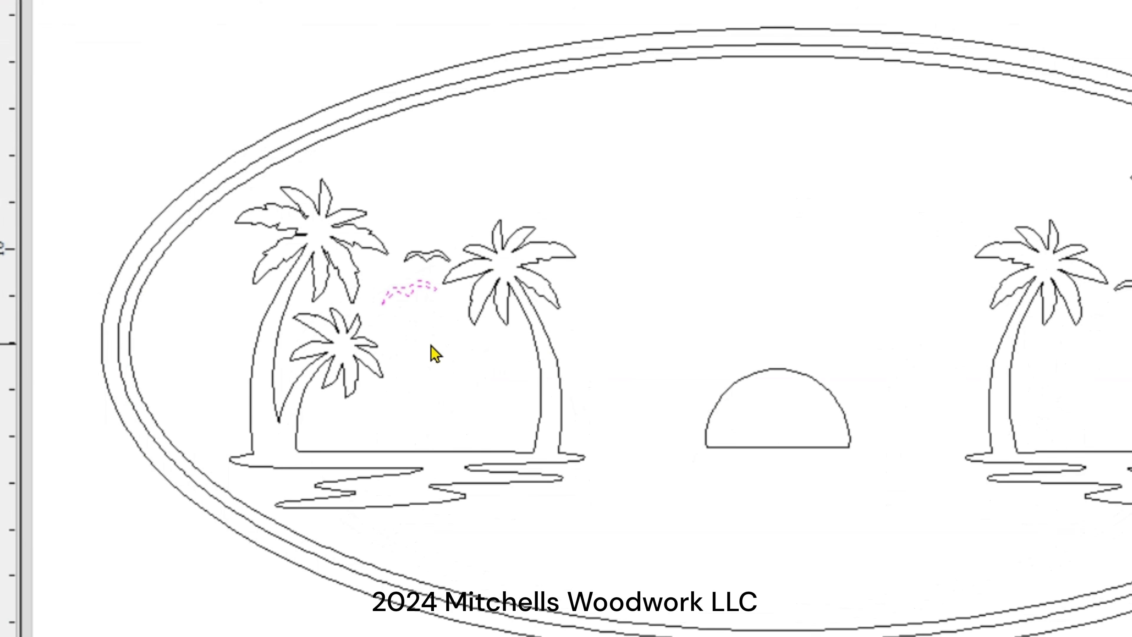
left_click(431, 347)
right_click(431, 346)
left_click(455, 276)
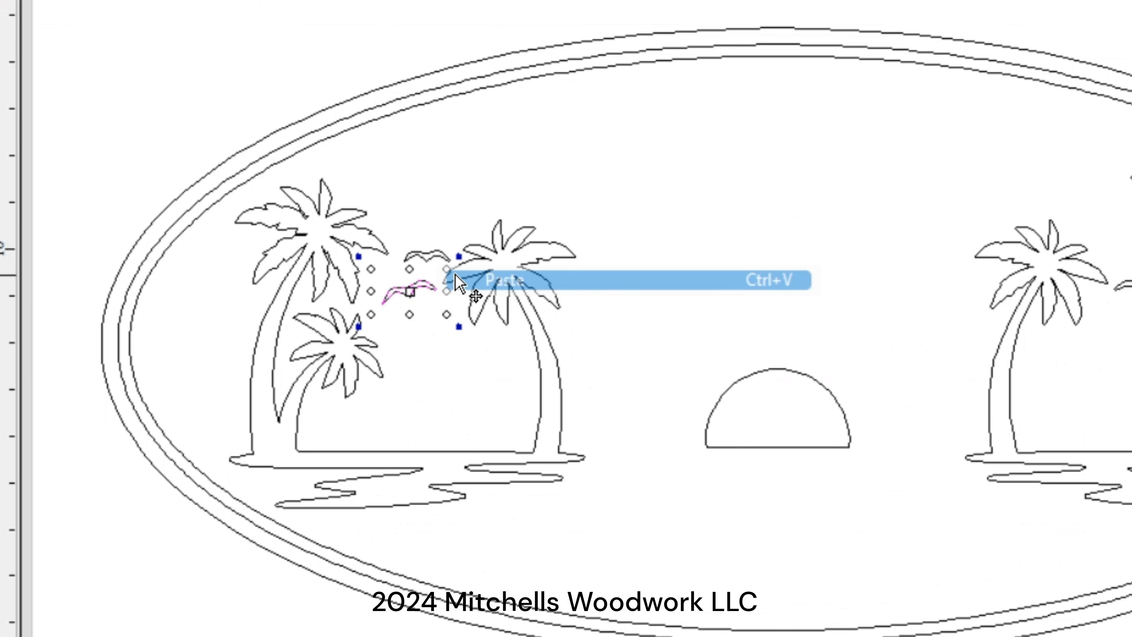
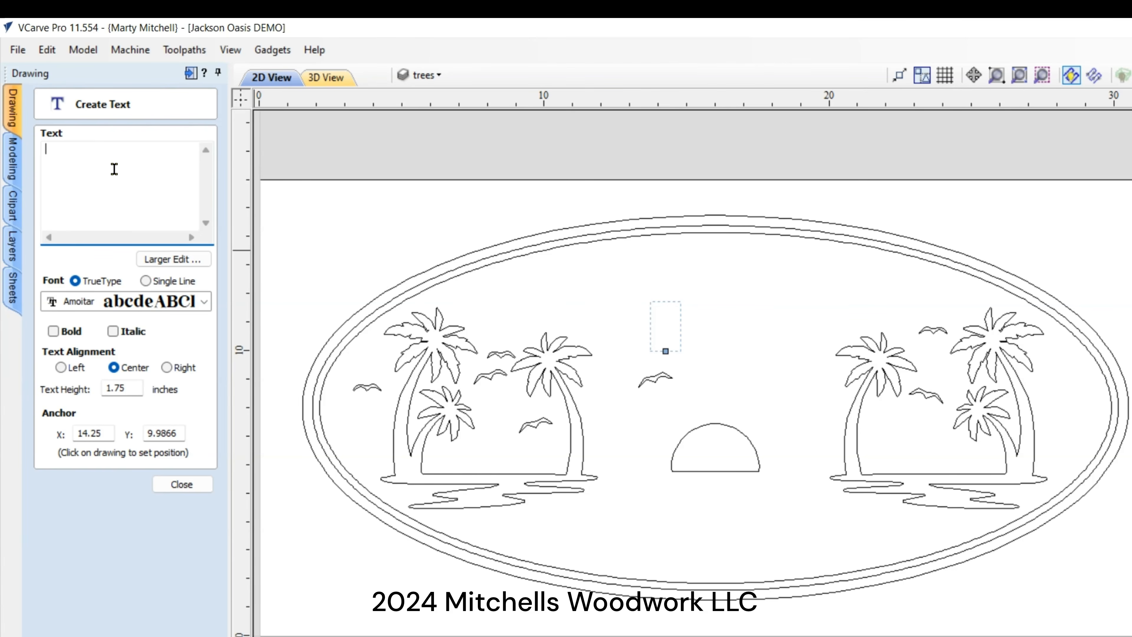
Add the text WELCOME and place it in the upper part of the oval, centered at X 16.0.
type("ELCOME")
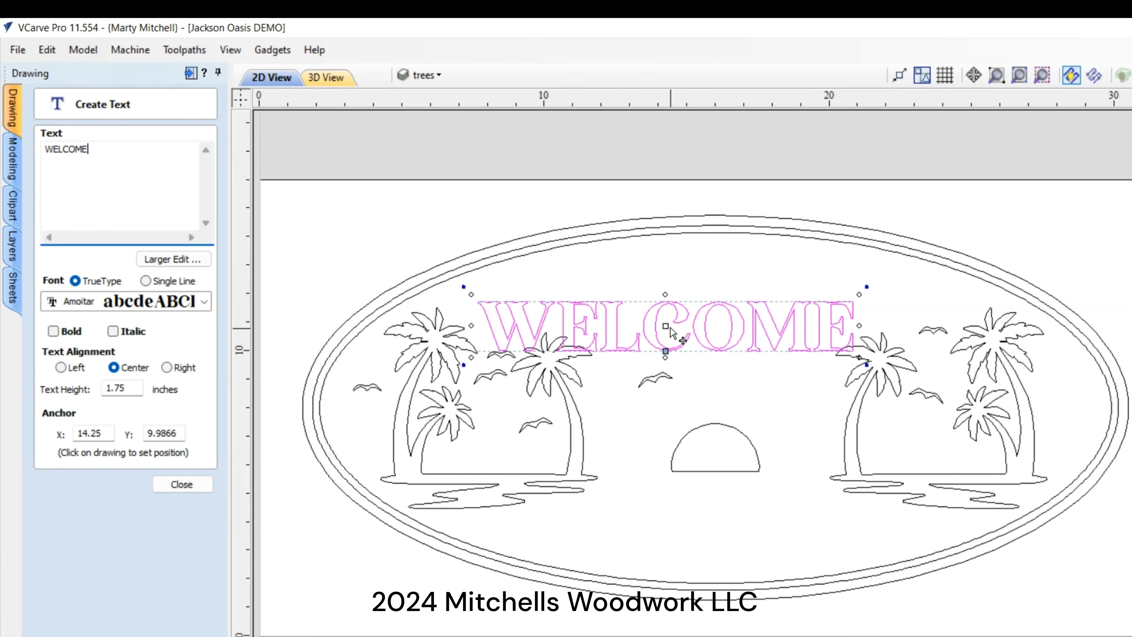
left_click_drag(666, 324, 713, 288)
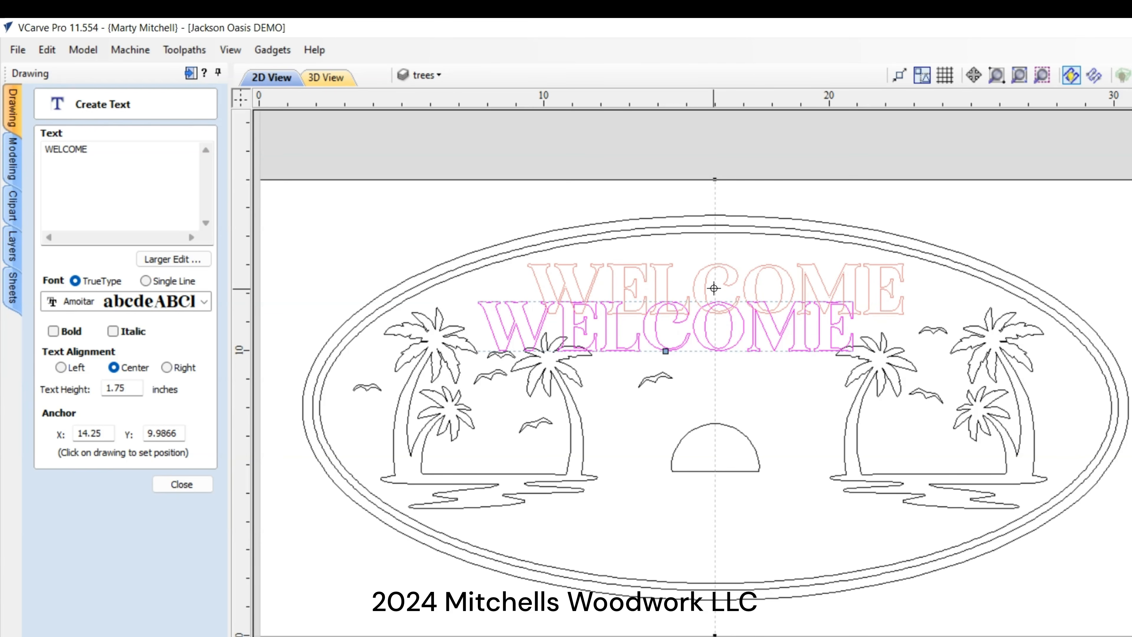
left_click_drag(713, 288, 714, 288)
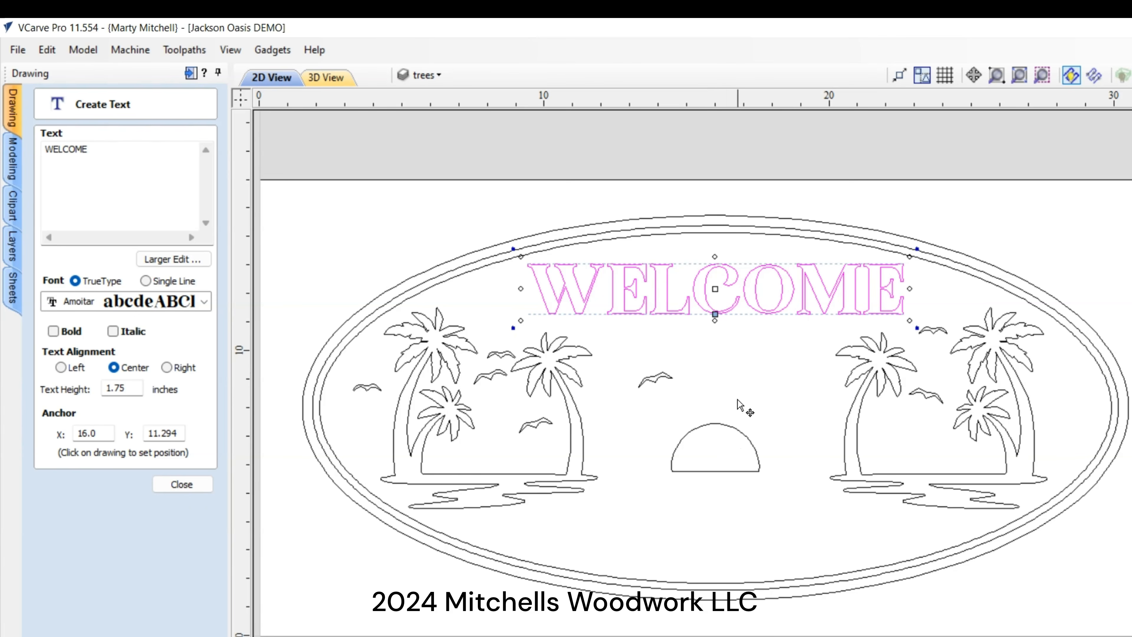
Add the text JACKSON OASIS and move it just below the half-circle sun, across the water lines.
left_click(738, 388)
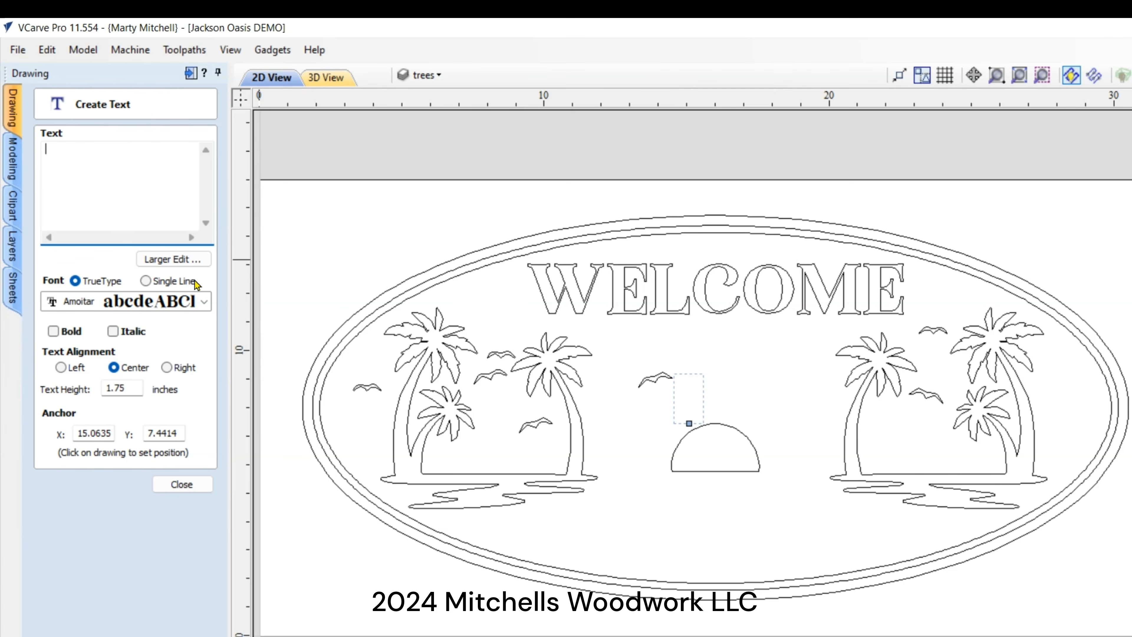
left_click(62, 168)
type("jACK")
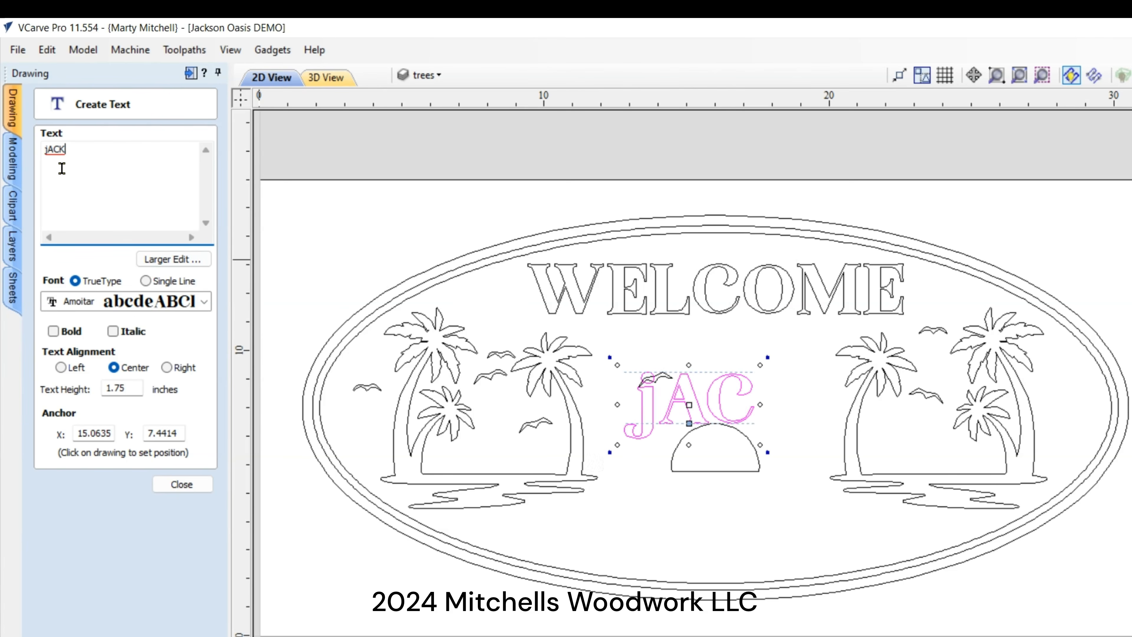
key("BackSpace")
key("BackSpace")
key("BackSpace")
key("BackSpace")
type("JA")
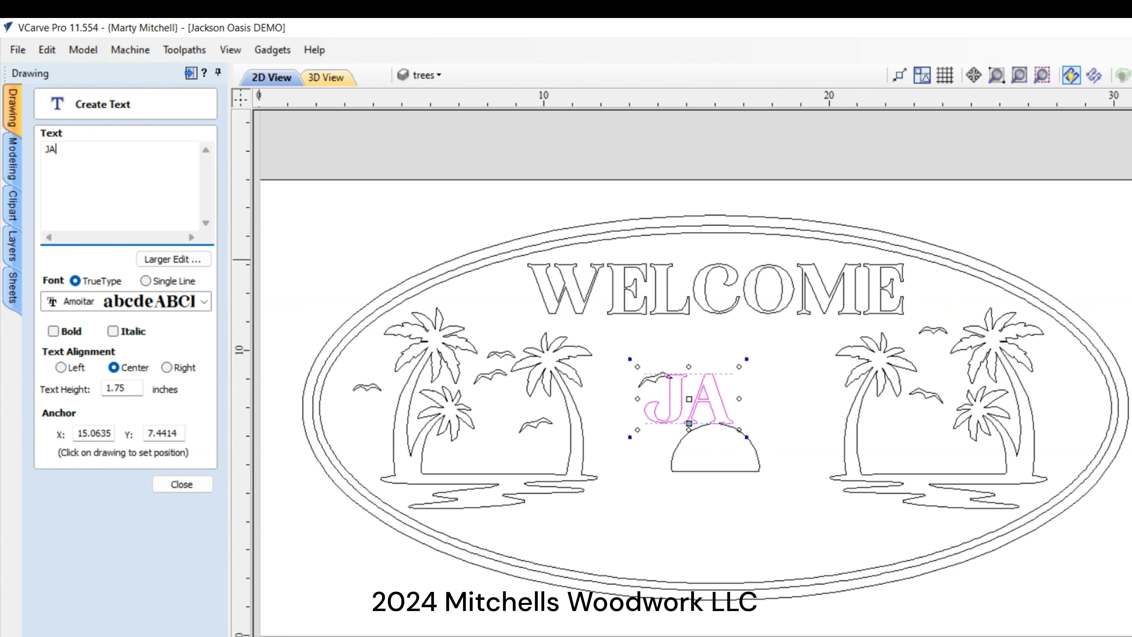
type("CKSON OASIS")
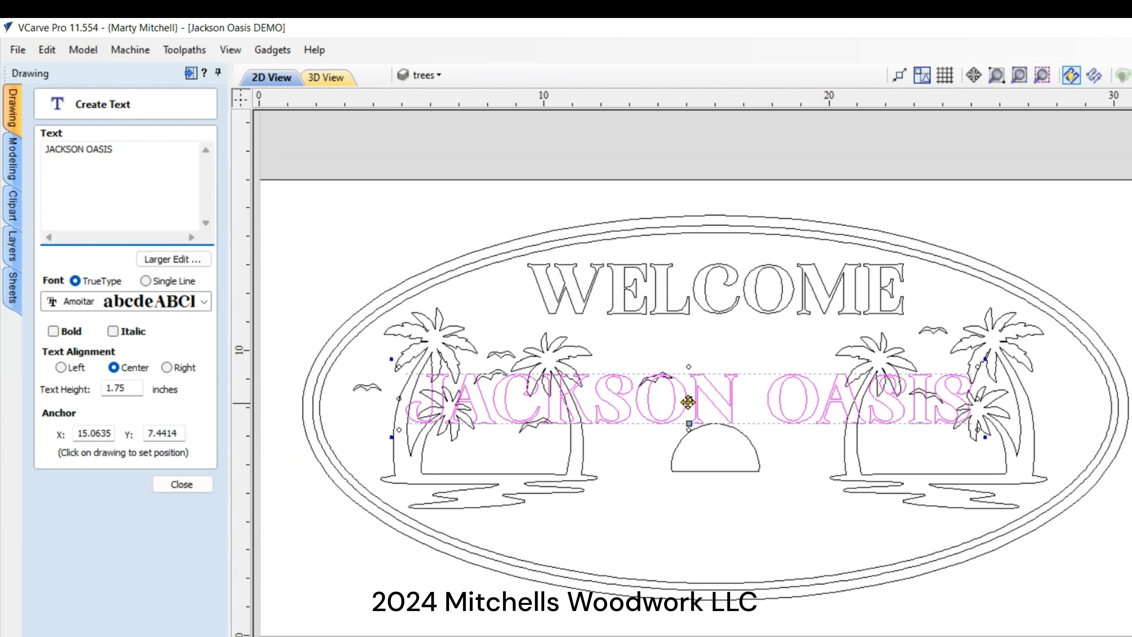
left_click_drag(686, 413, 690, 516)
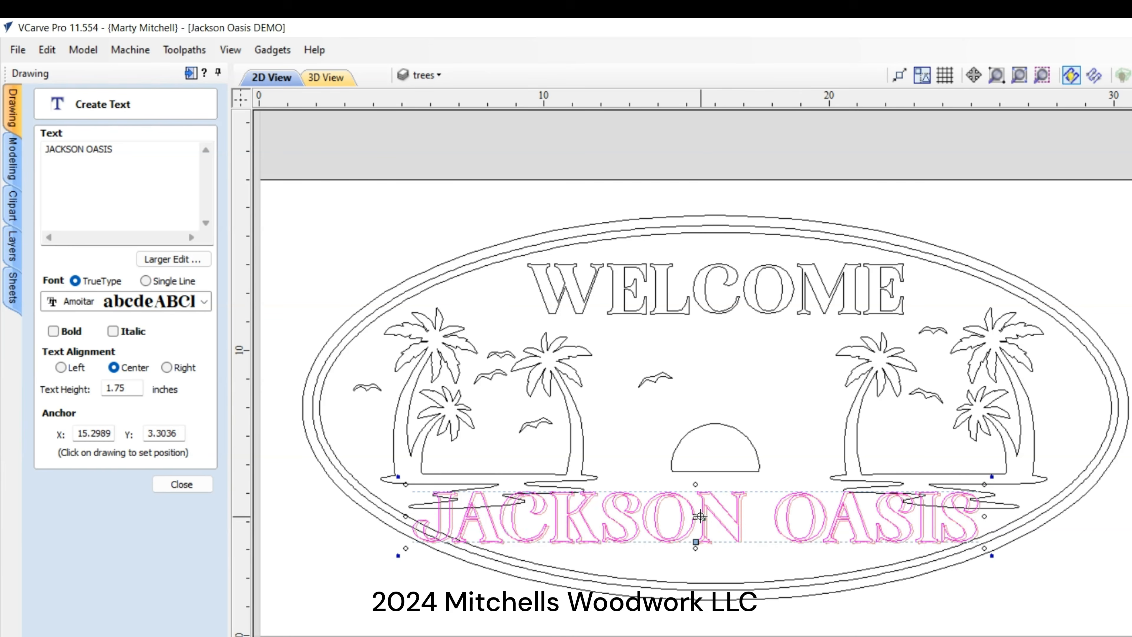
left_click_drag(700, 516, 704, 494)
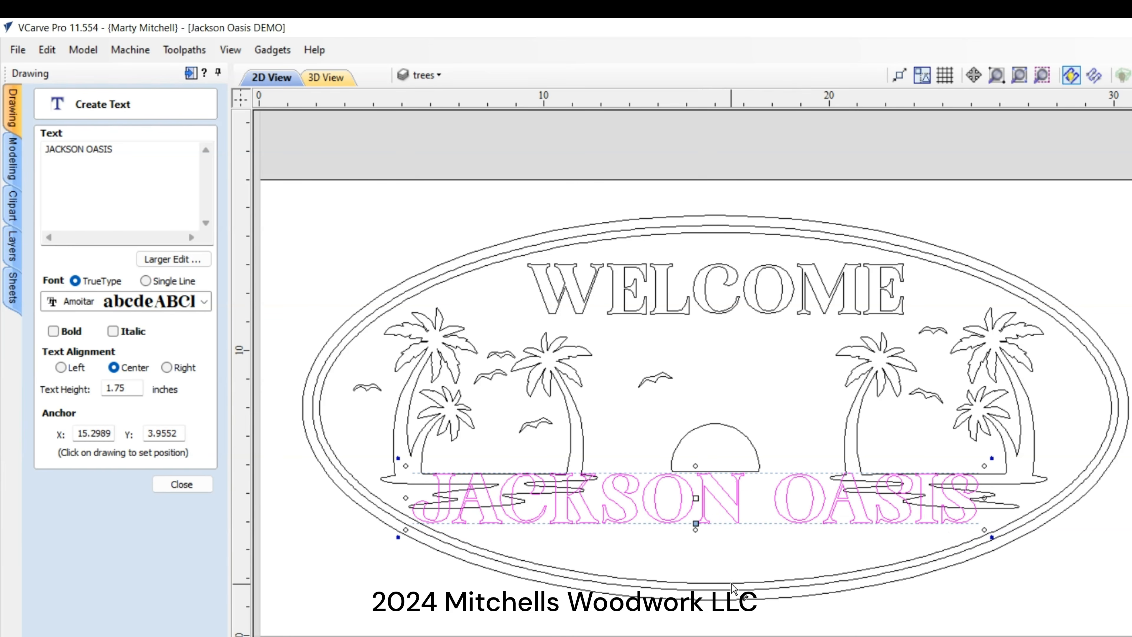
Add the text TO THE beneath WELCOME, centered at X 16.0, and set its text height to 1 inch.
left_click(723, 270)
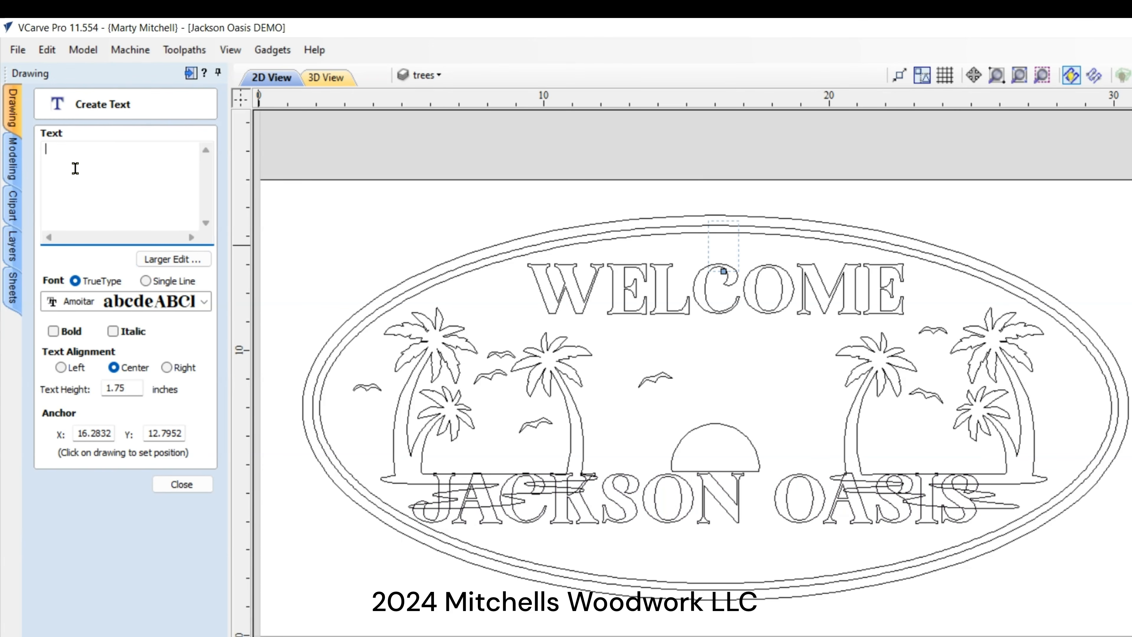
type("TO THE")
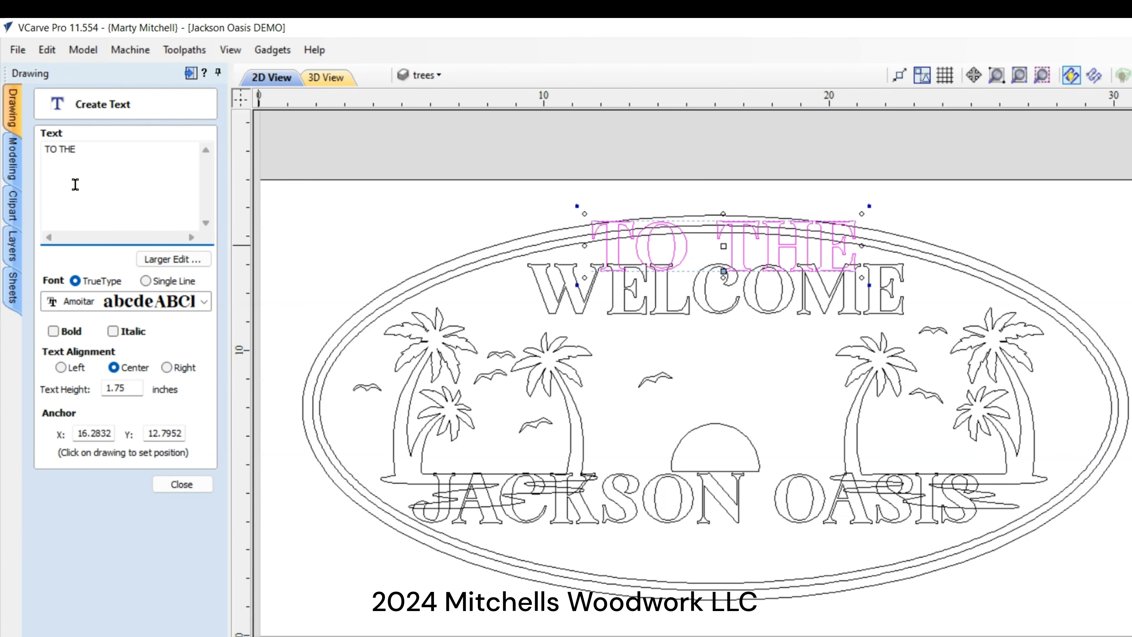
left_click_drag(724, 246, 715, 346)
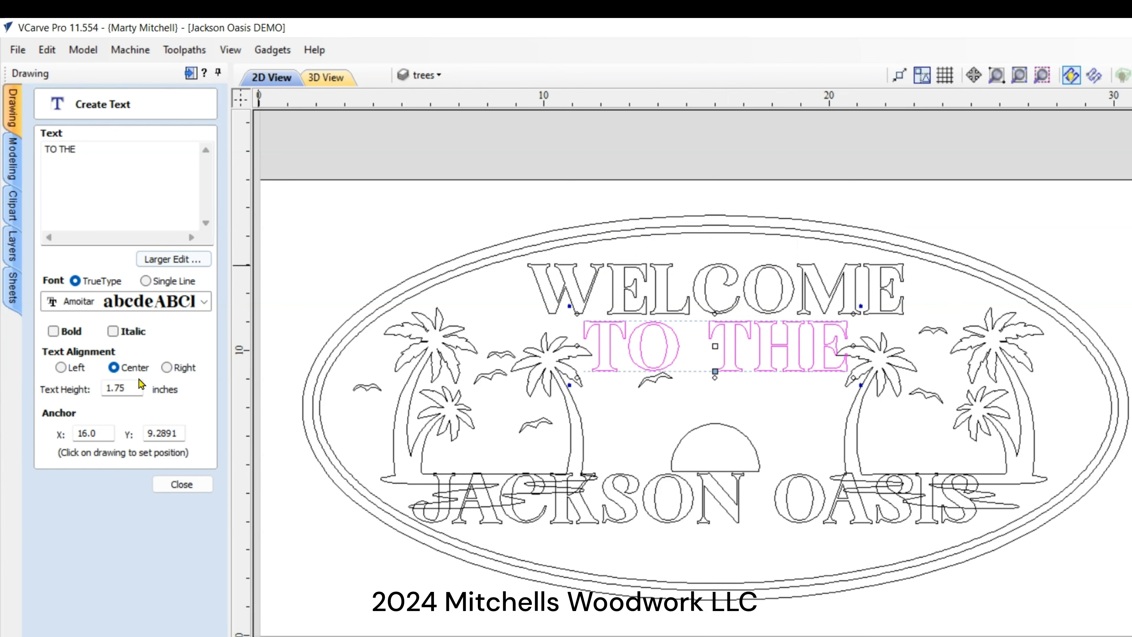
double_click(134, 388)
type("1")
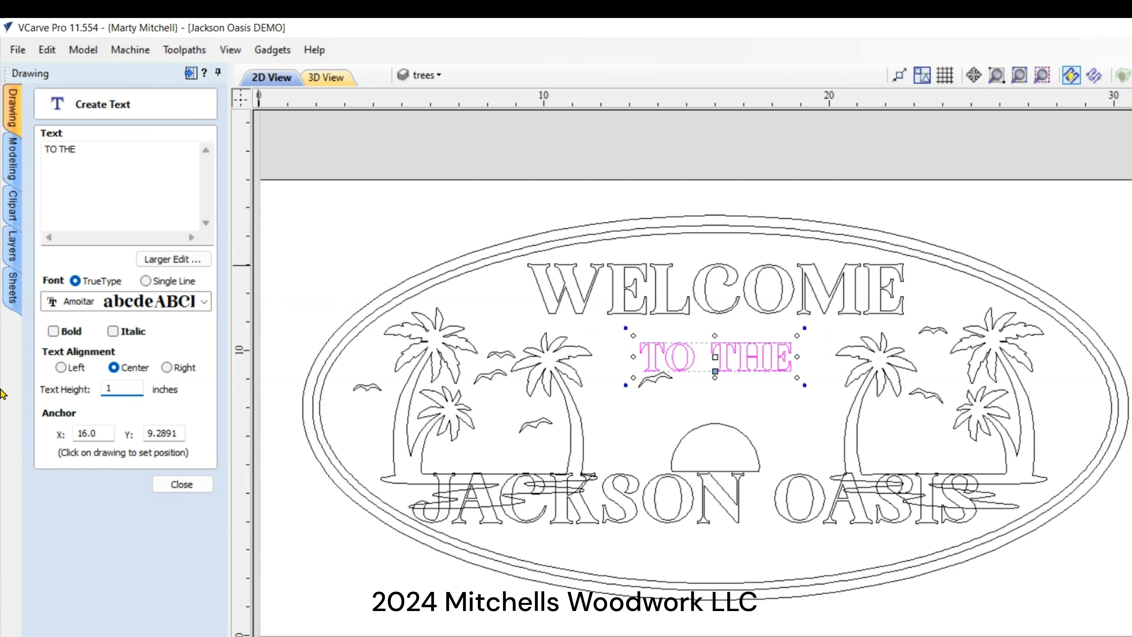
left_click(182, 485)
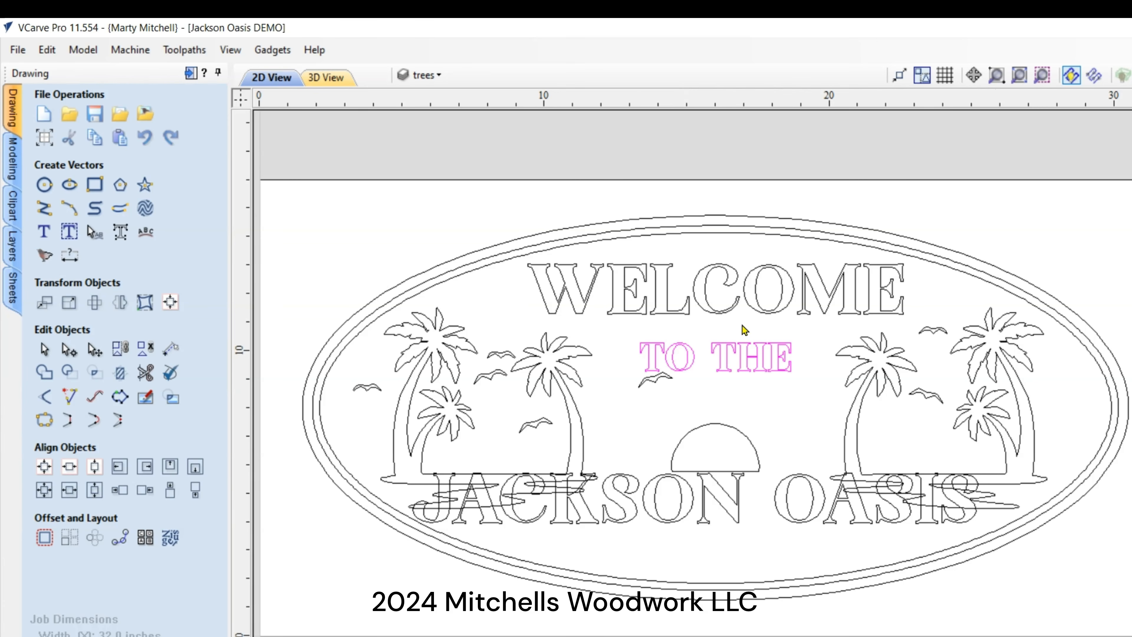
Wrap the WELCOME text onto the innermost oval with Text On A Curve and slide it to the oval's top.
left_click(716, 274)
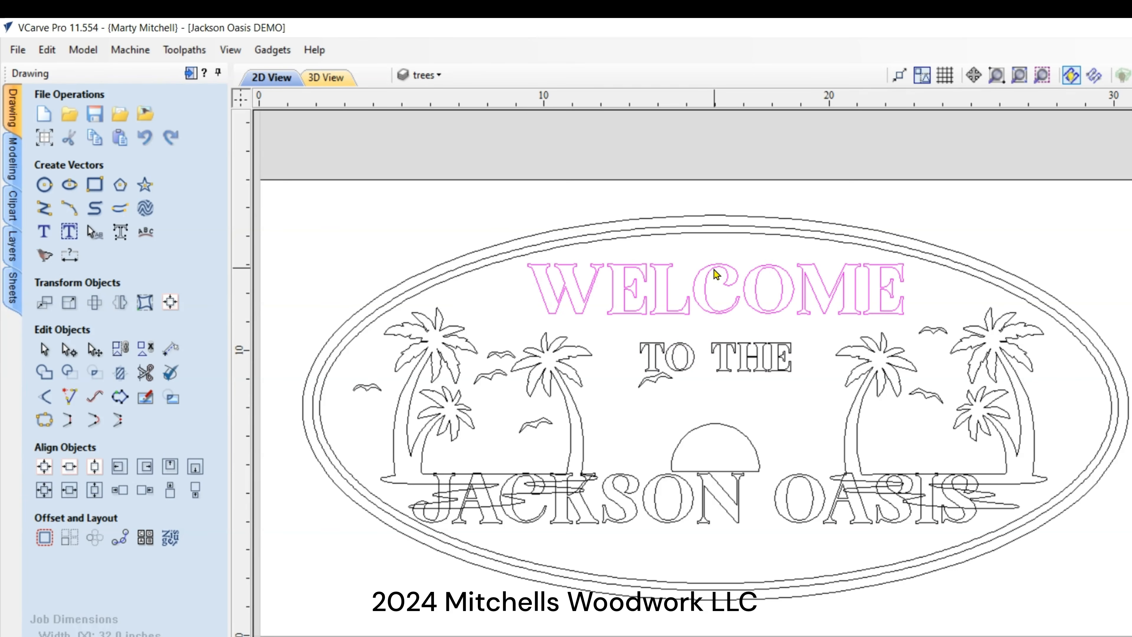
left_click(736, 525)
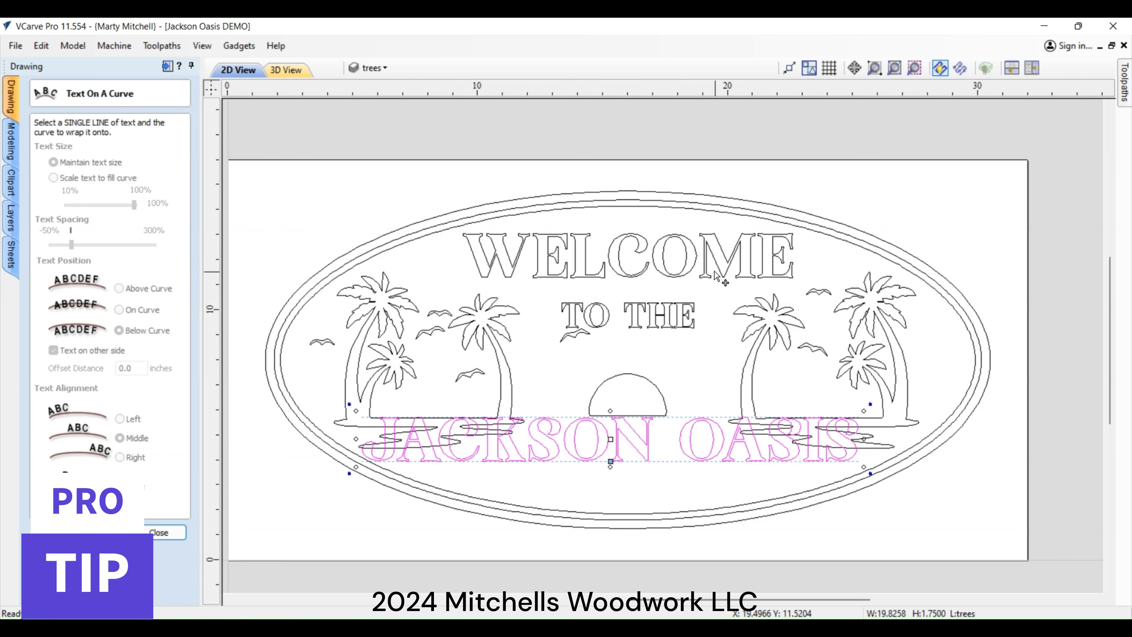
left_click(615, 270)
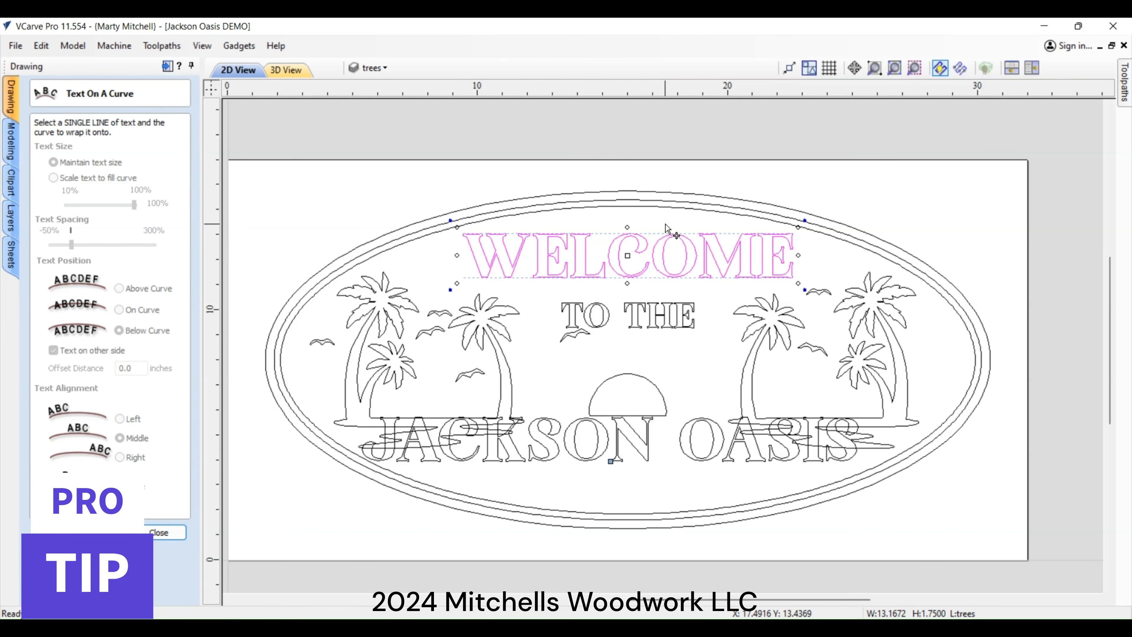
left_click(652, 206, "shift")
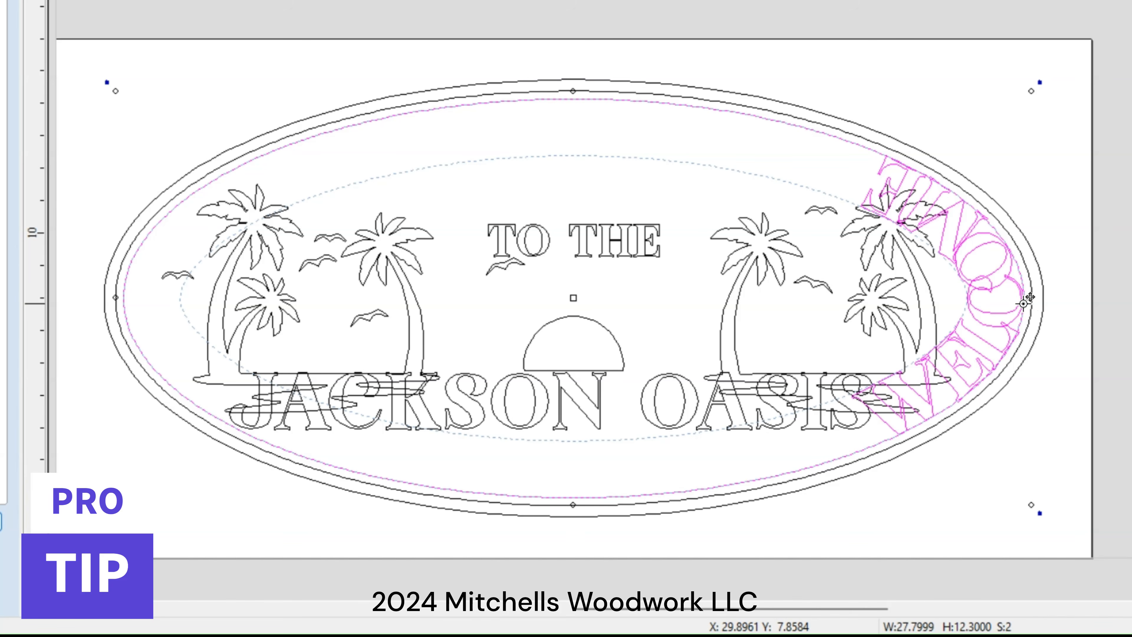
left_click(1024, 303)
left_click_drag(1025, 300, 590, 115)
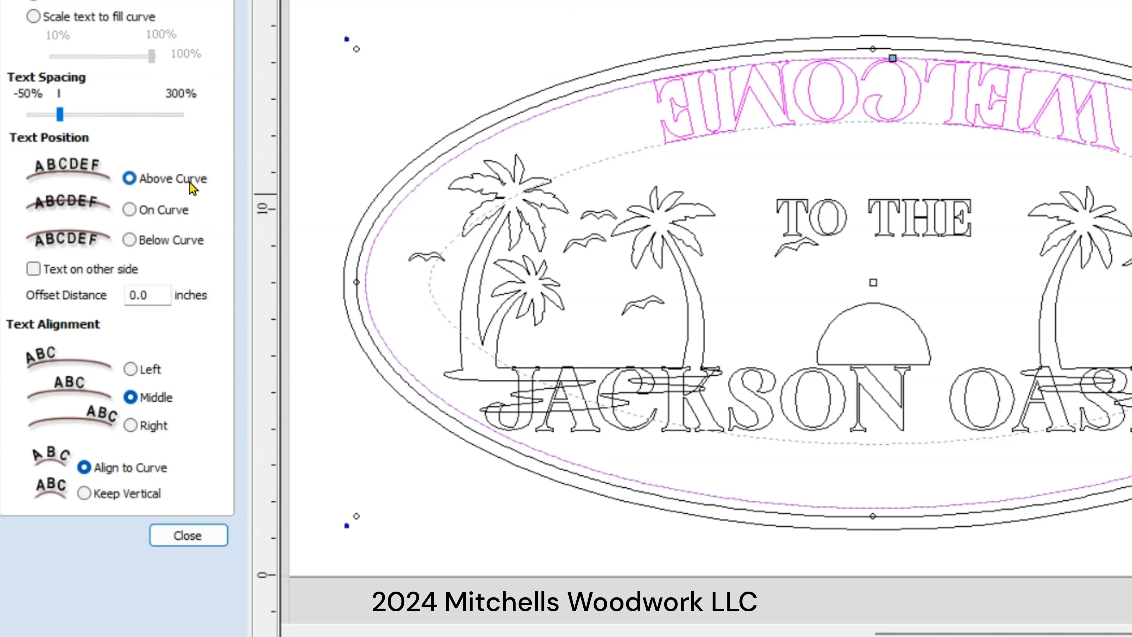
Set WELCOME to Below Curve with Text on other side, and center it upright along the top of the innermost oval.
left_click(129, 209)
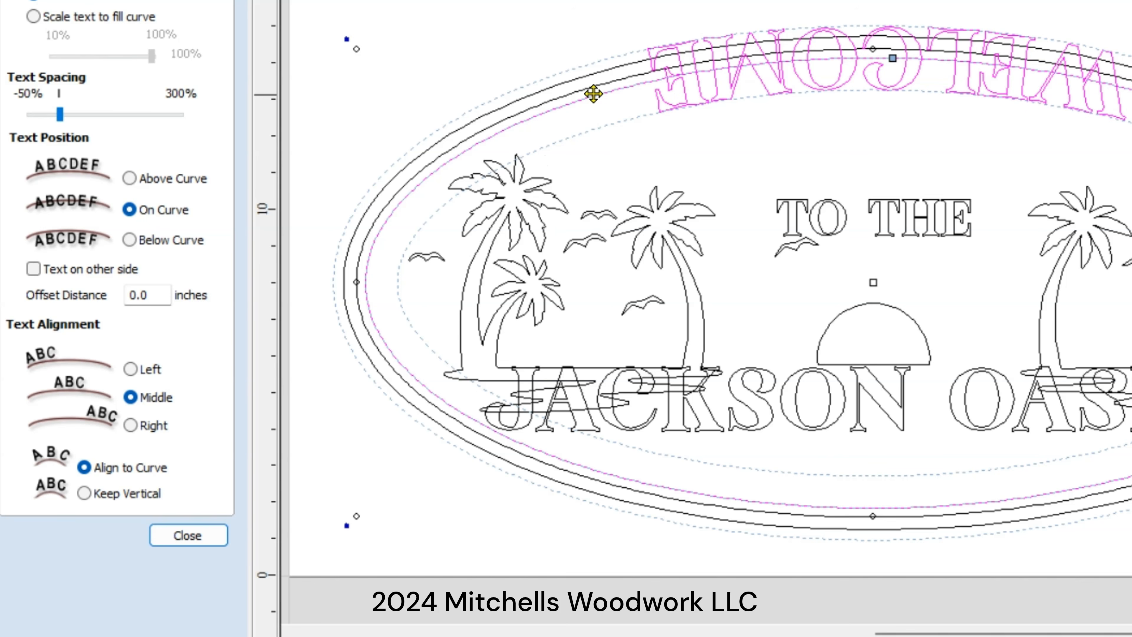
left_click(129, 240)
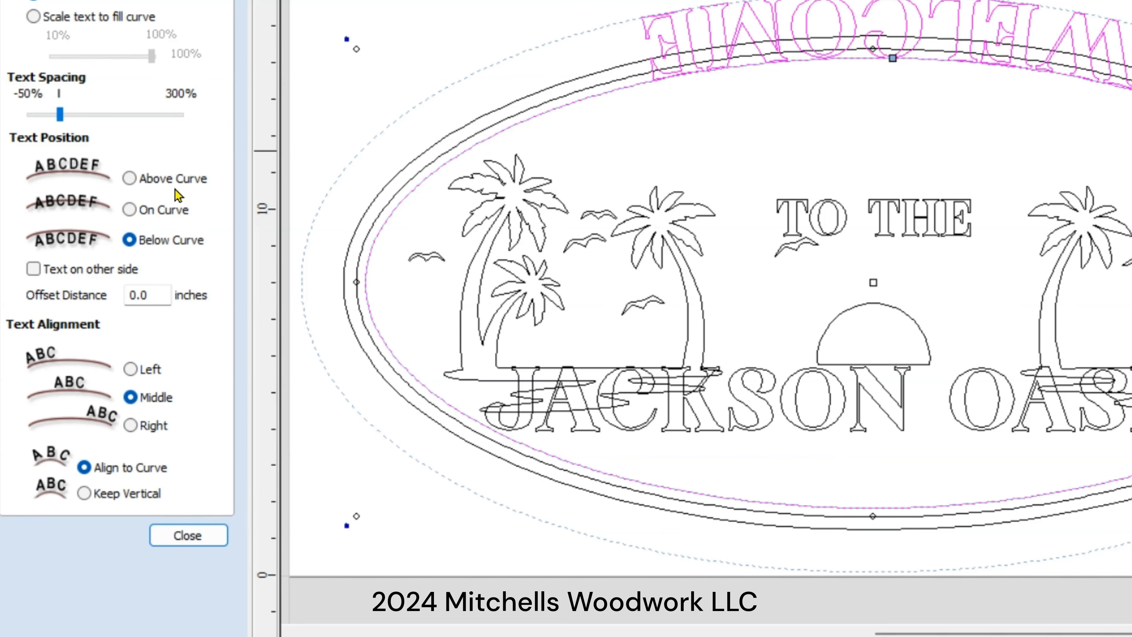
left_click(35, 271)
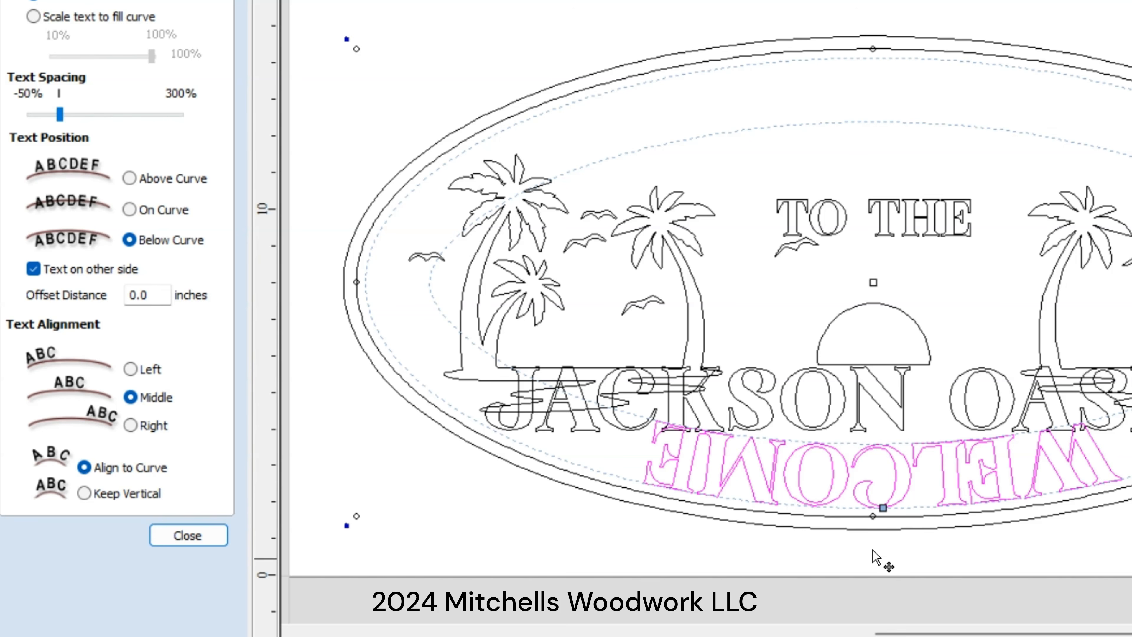
left_click_drag(882, 505, 869, 115)
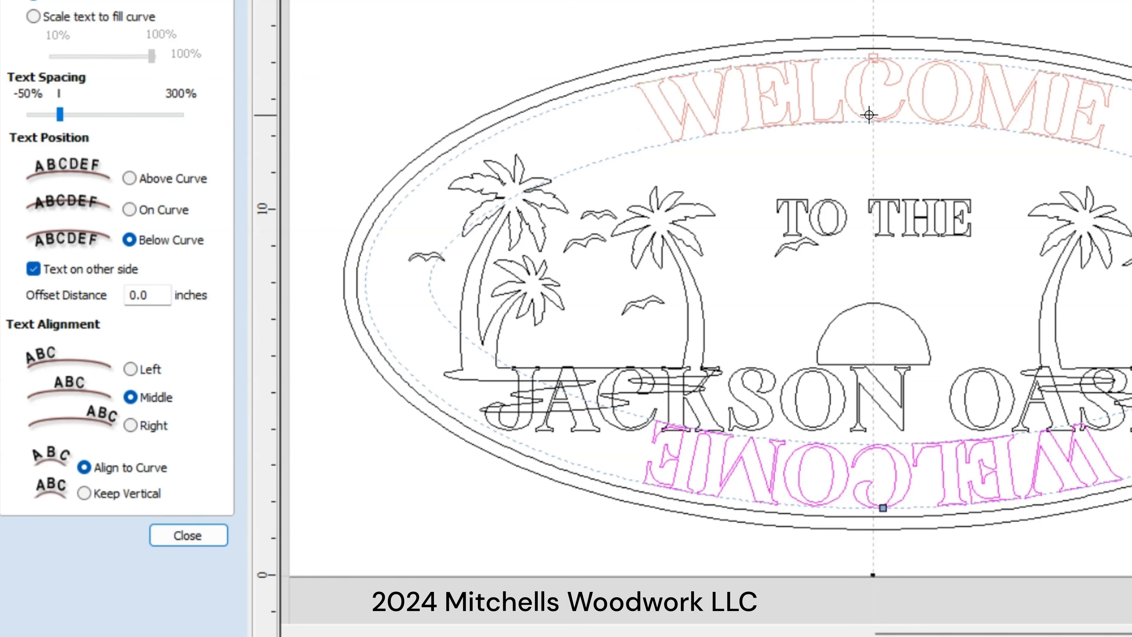
left_click_drag(868, 114, 869, 115)
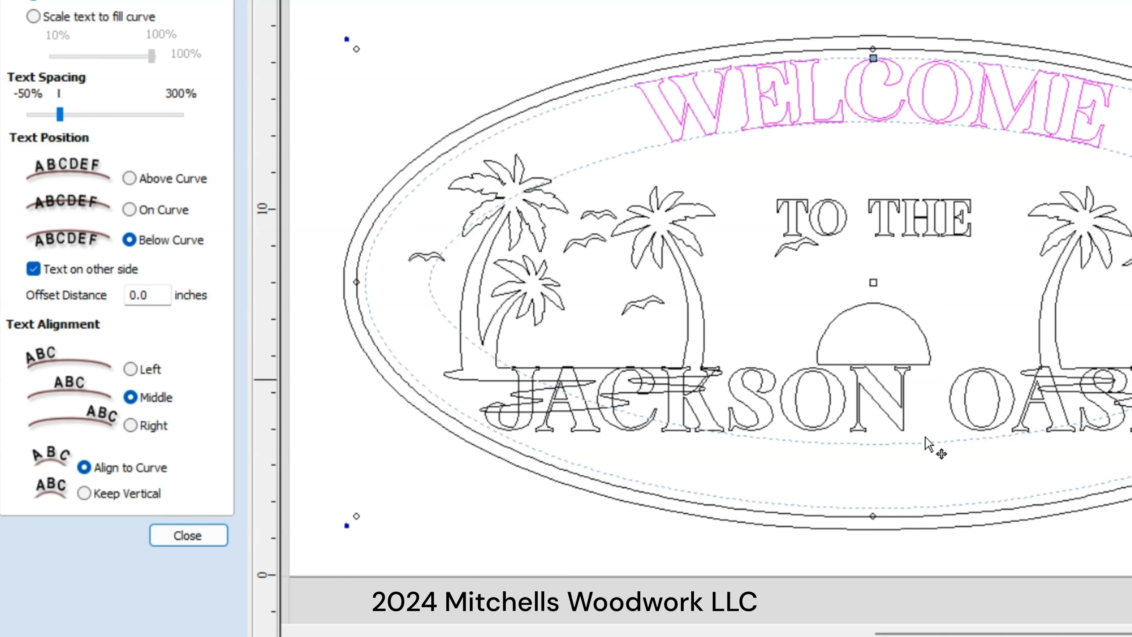
Wrap the JACKSON OASIS text onto the innermost oval with Text On A Curve.
left_click(910, 404)
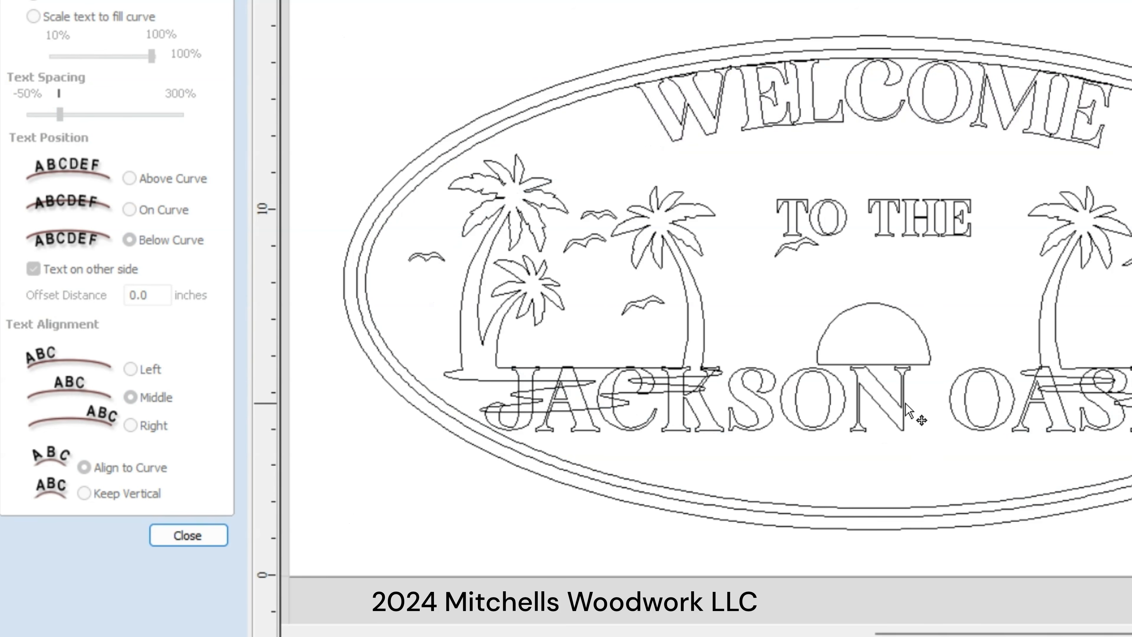
left_click(902, 402)
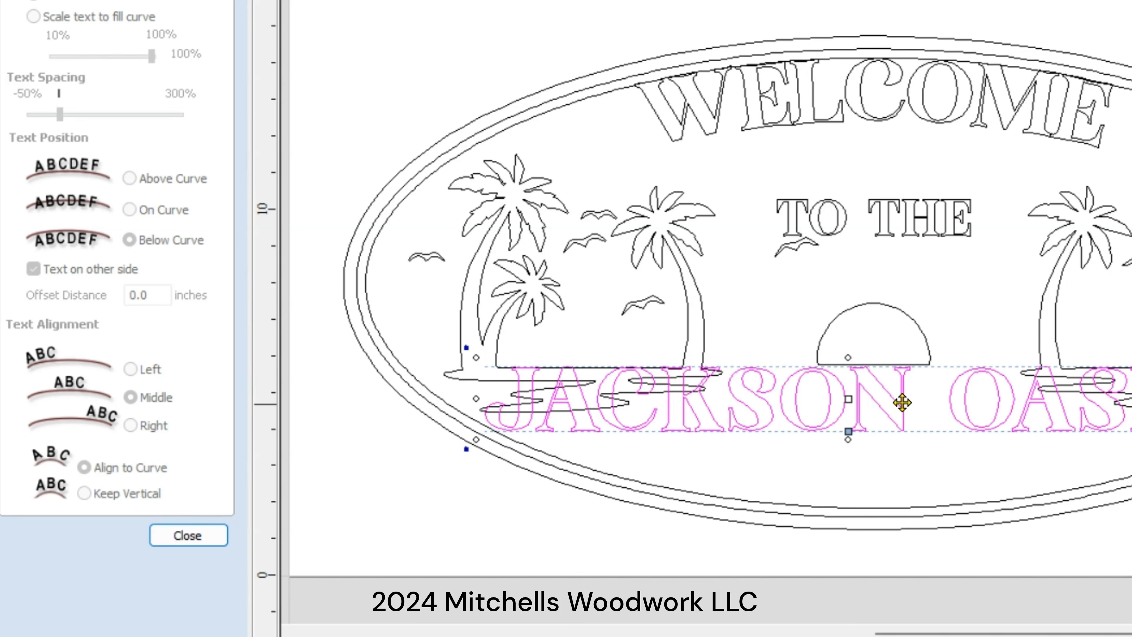
left_click(909, 494)
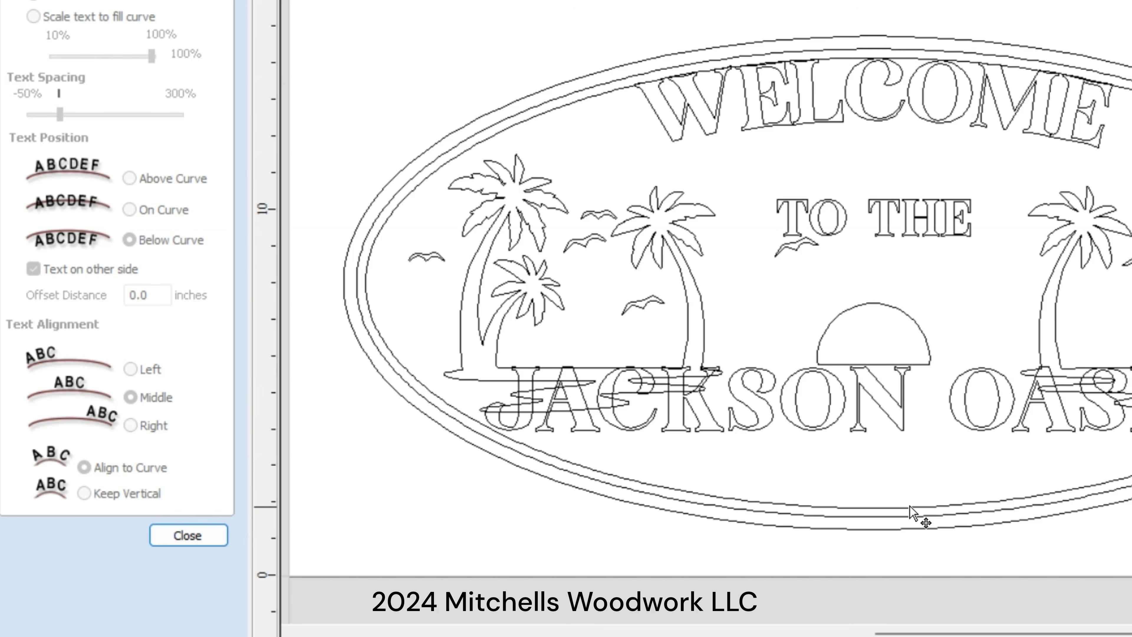
left_click(890, 507)
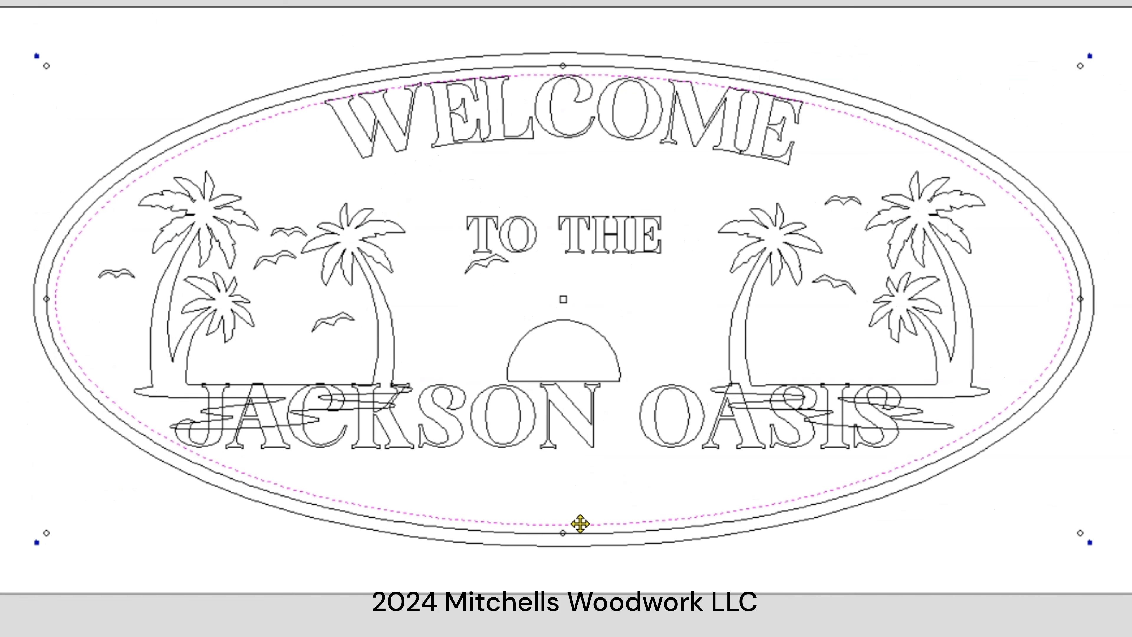
left_click(591, 448)
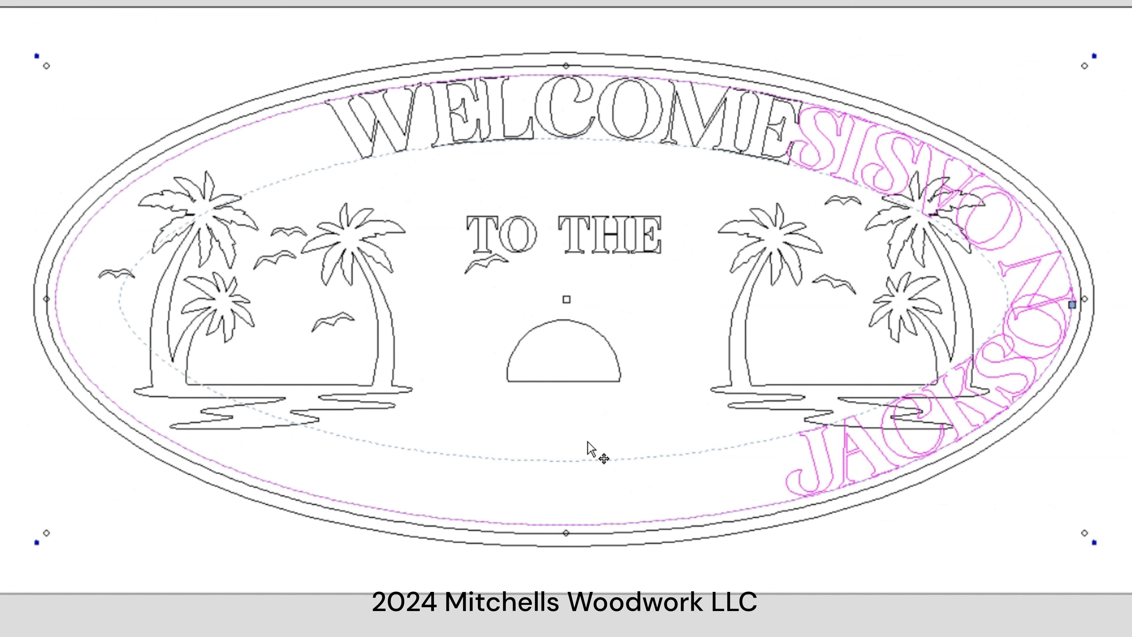
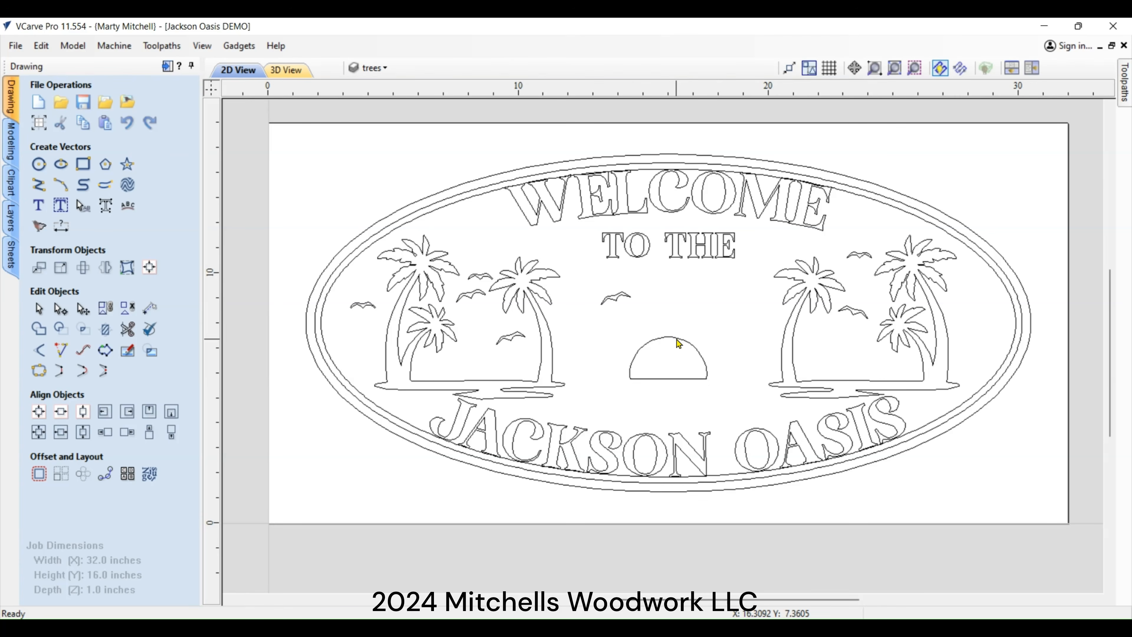
Enlarge the half-circle sun proportionally from its upper corner to about 4.96 by 2.71 inches.
left_click(676, 337)
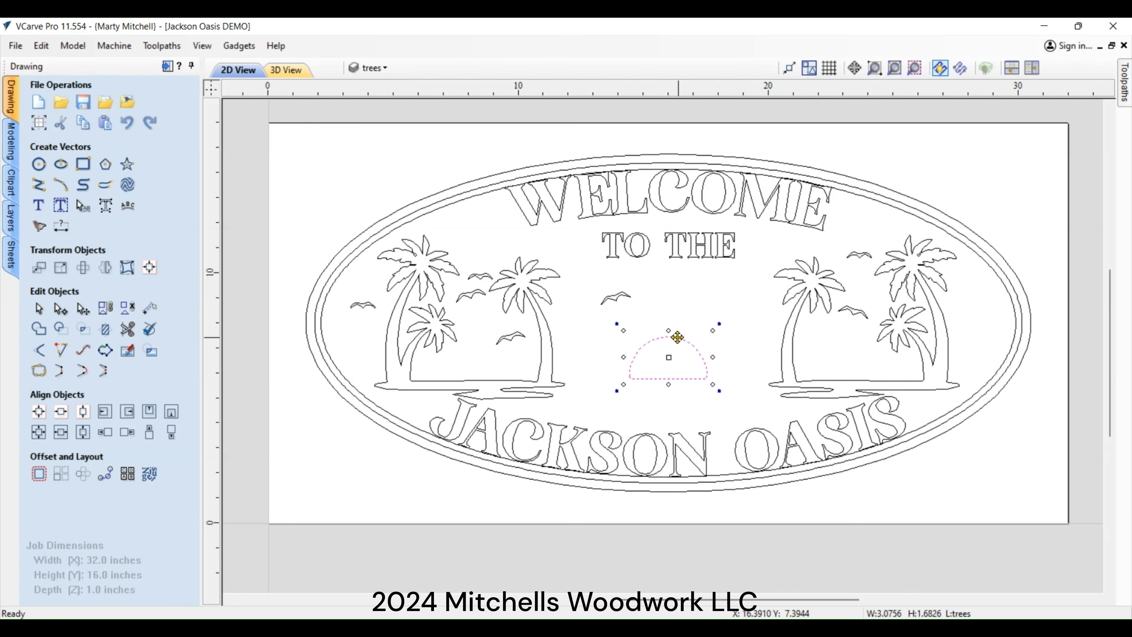
left_click_drag(712, 330, 749, 307)
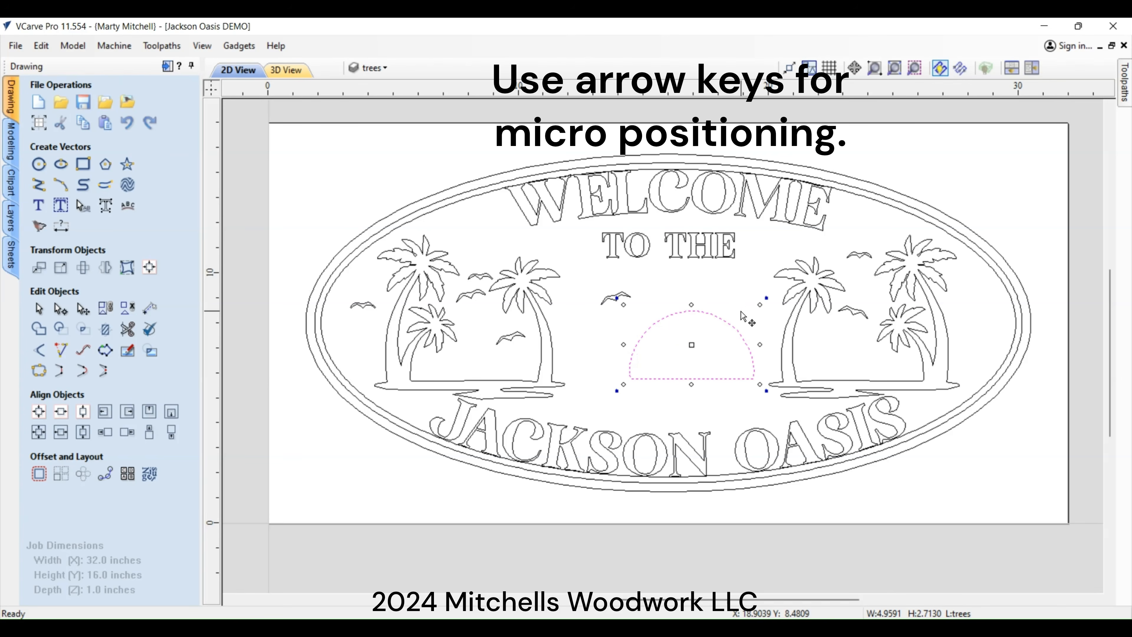
Nudge the half-circle sun left in small increments to center it between the two palm scenes, and deselect it.
key("Left")
key("Left")
key("Left")
key("Left")
key("Left")
key("Left")
key("Left")
key("Right")
key("Right")
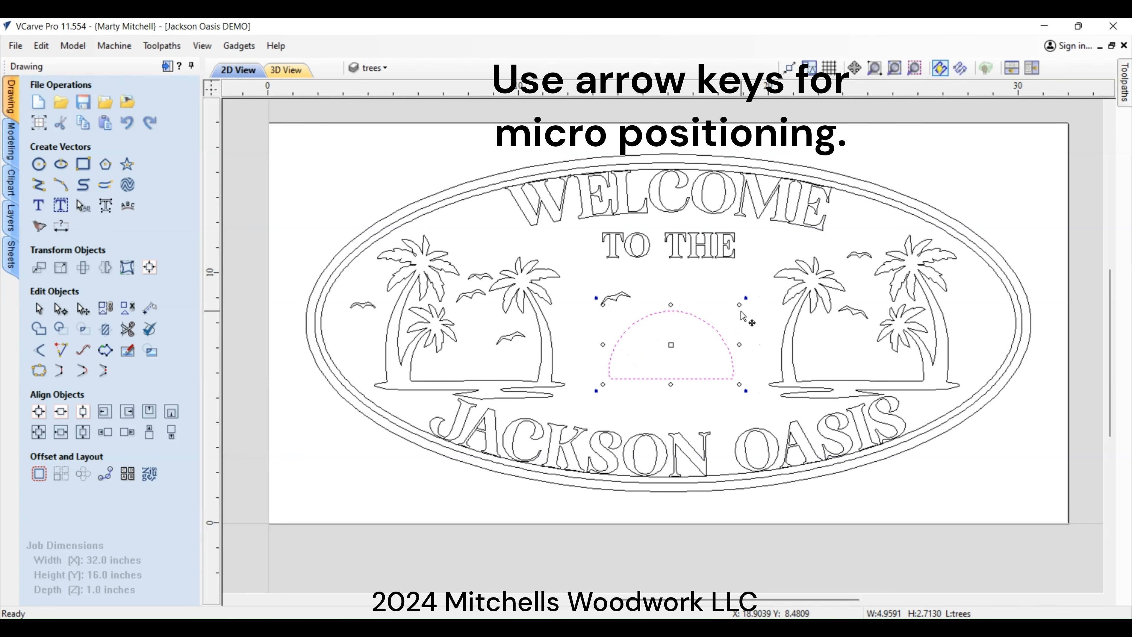
left_click(700, 282)
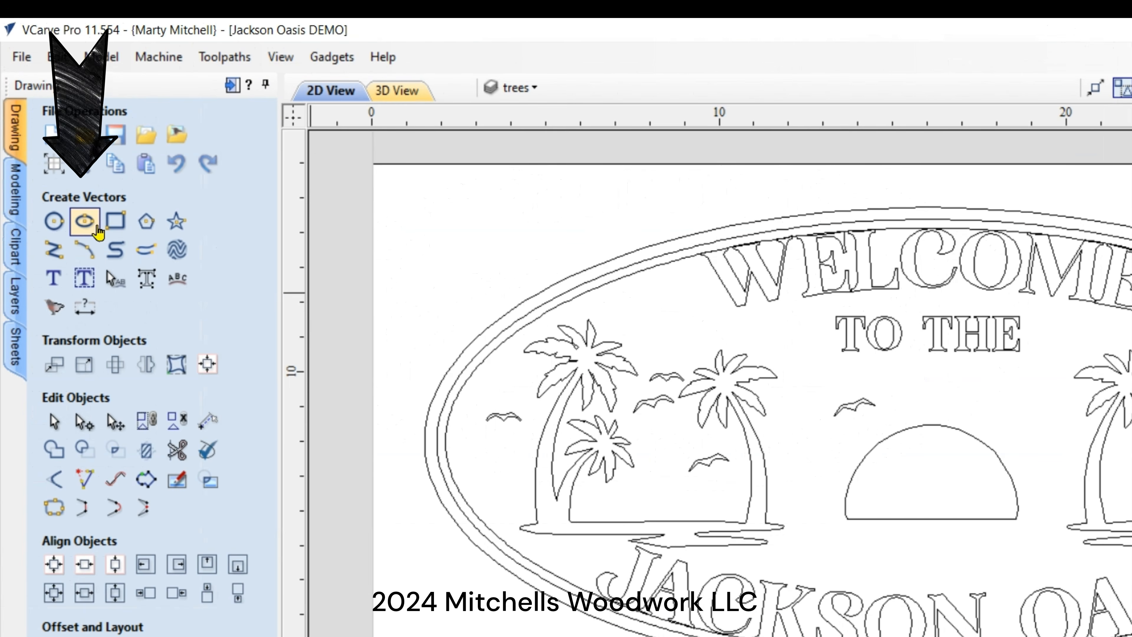
Draw four 2.0 by 0.25 inch ellipses as staggered water ripples below the sun.
left_click(87, 225)
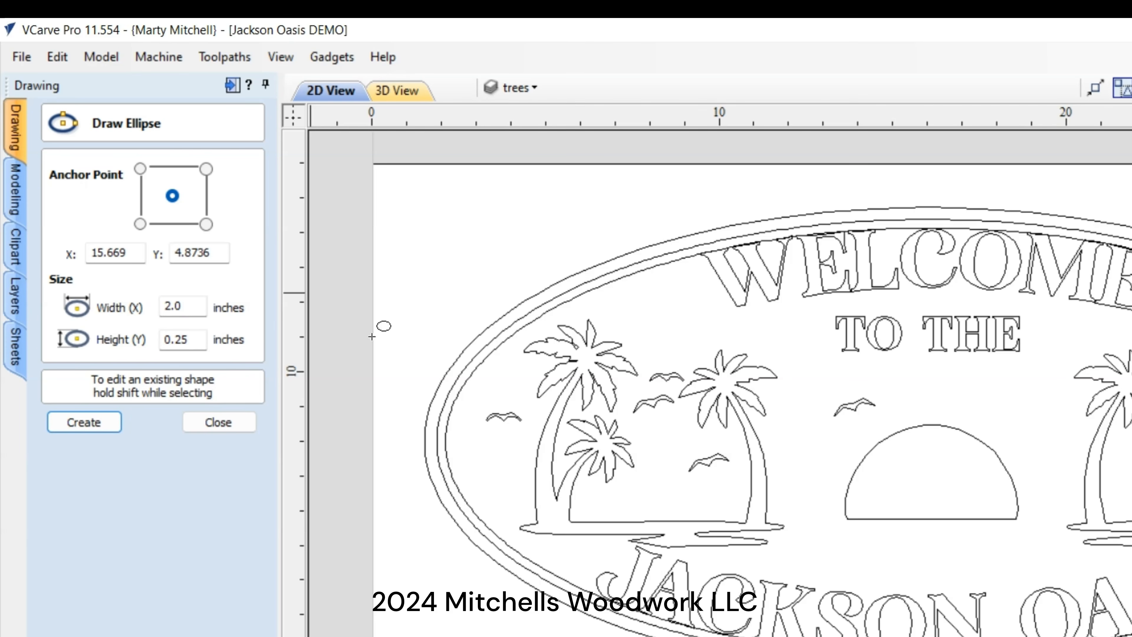
left_click(885, 552)
left_click(885, 552)
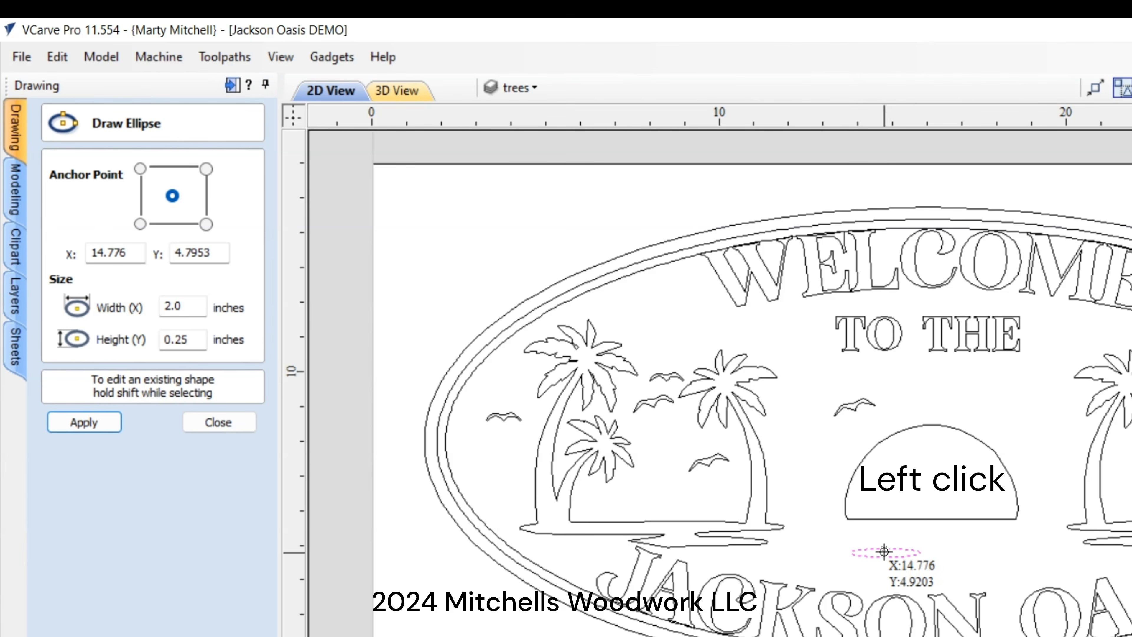
left_click(989, 543)
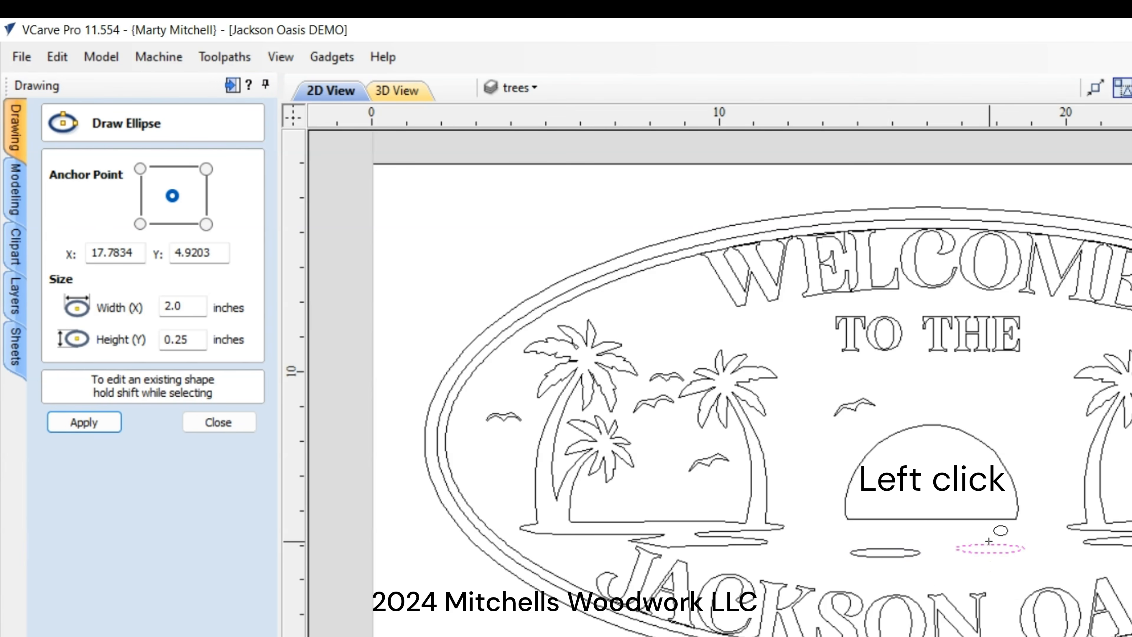
left_click(928, 530)
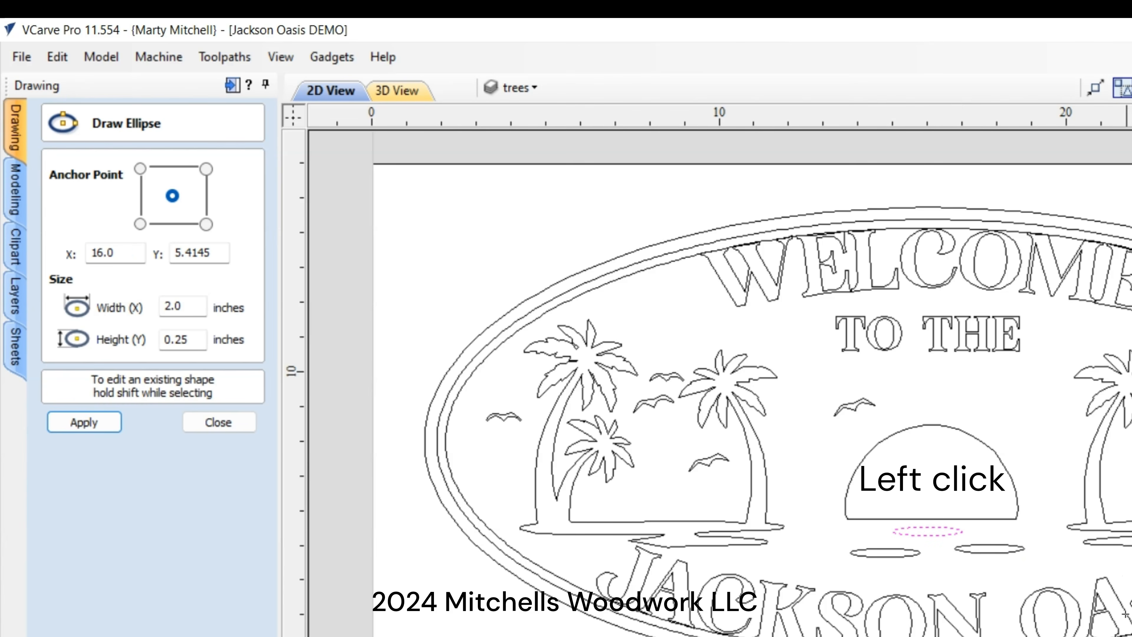
left_click(943, 568)
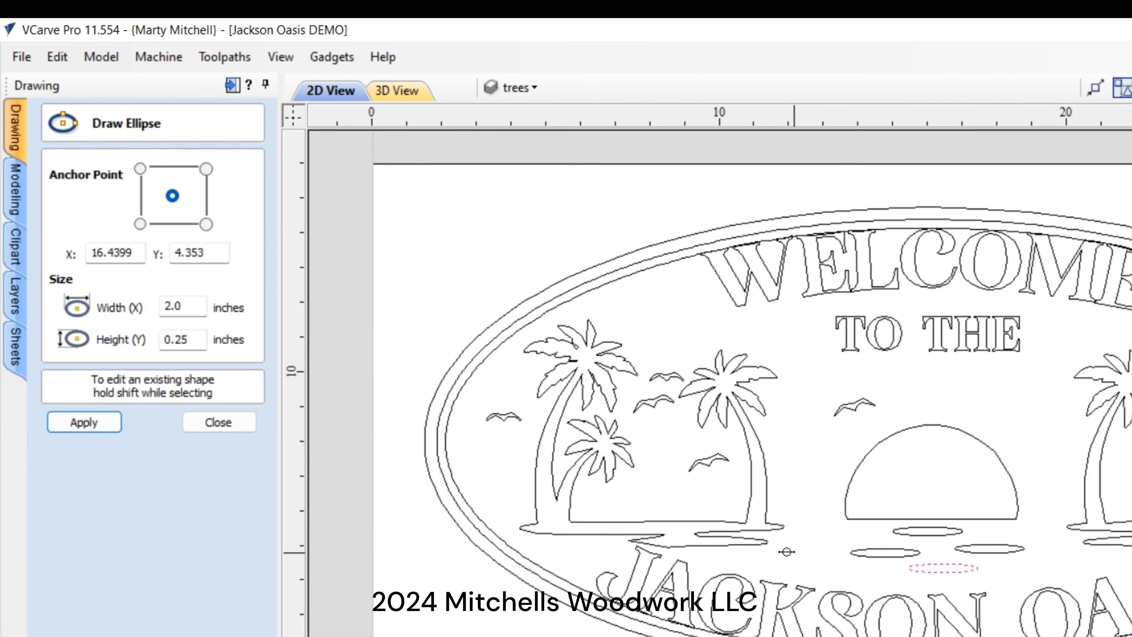
left_click(240, 424)
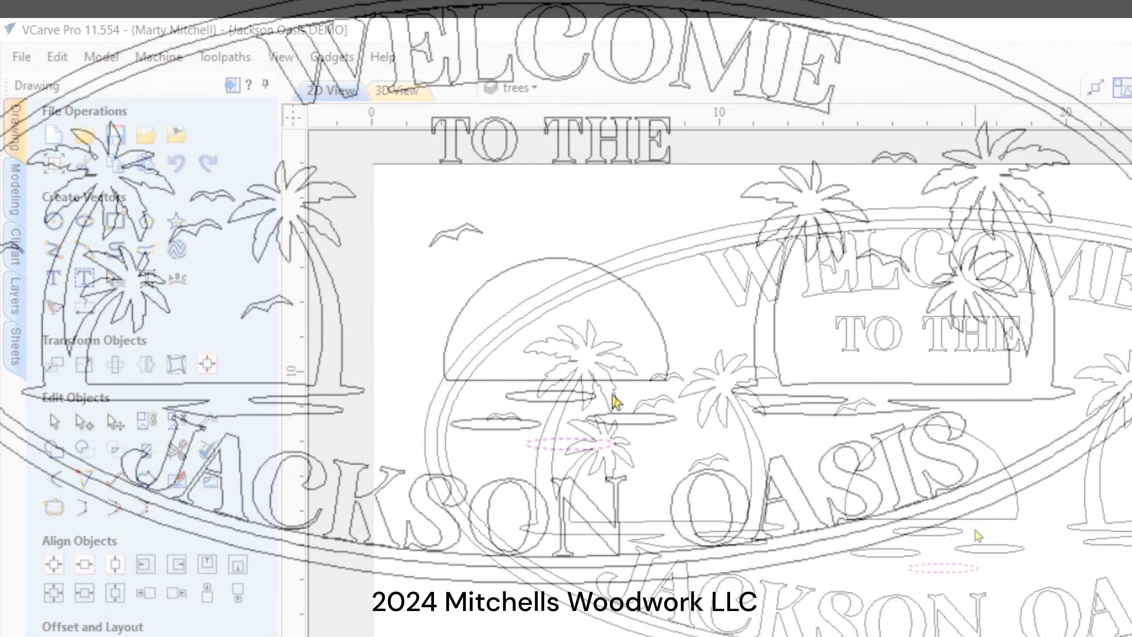
Nudge the uppermost ripple ellipse left until it sits directly above the left ripple under the sun.
left_click(616, 413)
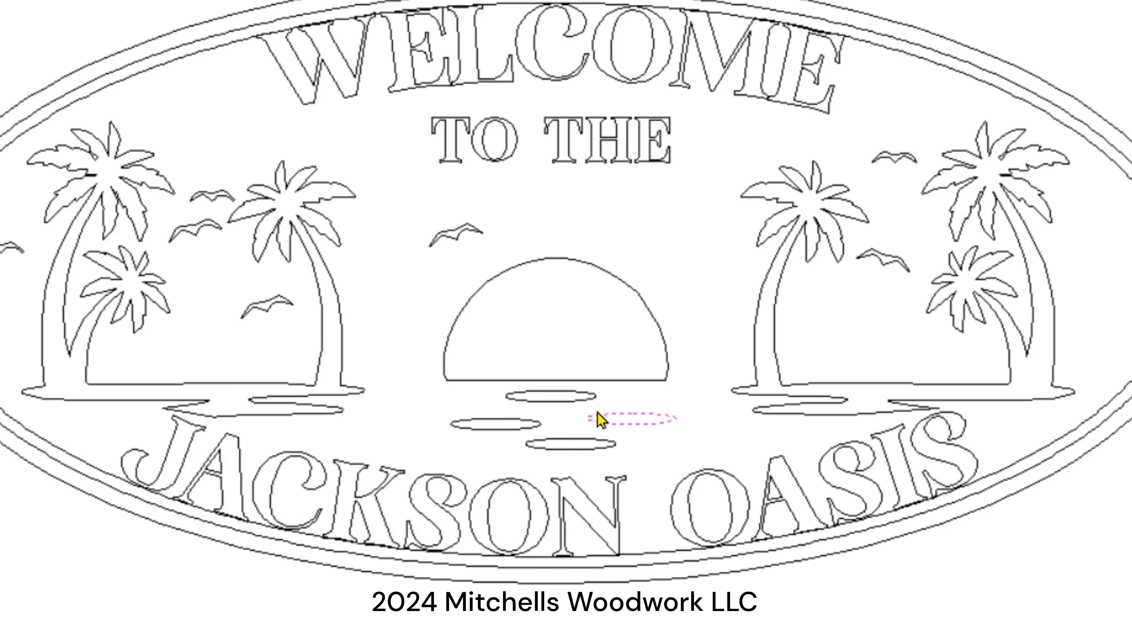
left_click(565, 403)
left_click(563, 400)
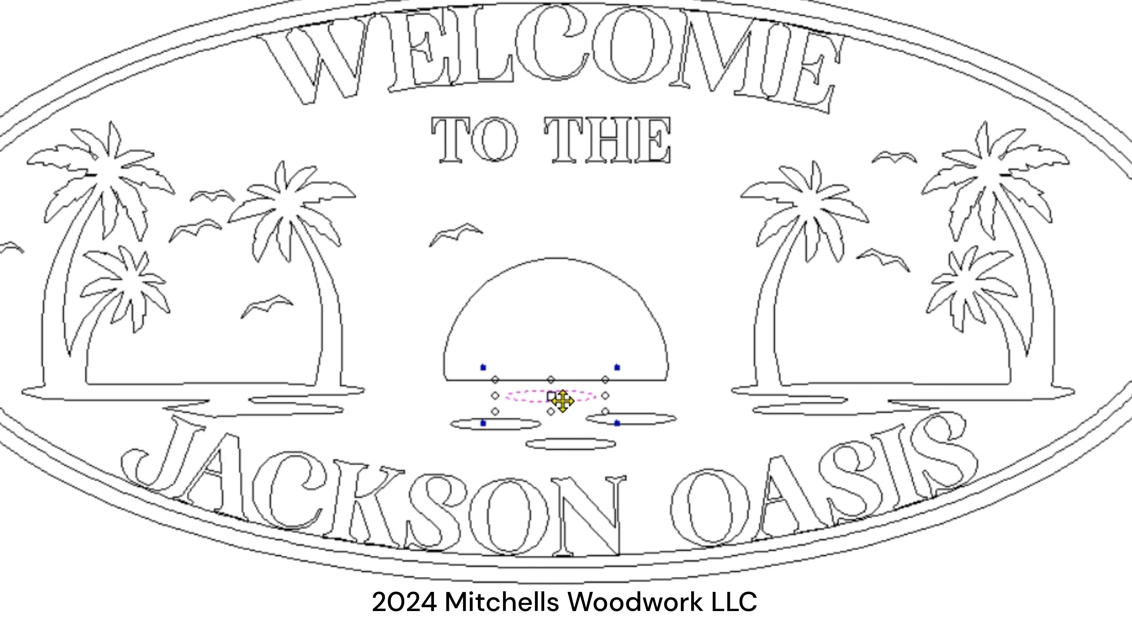
key("Left")
key("Left")
key("Left")
key("Left")
key("Left")
key("Left")
key("Left")
key("Left")
key("Left")
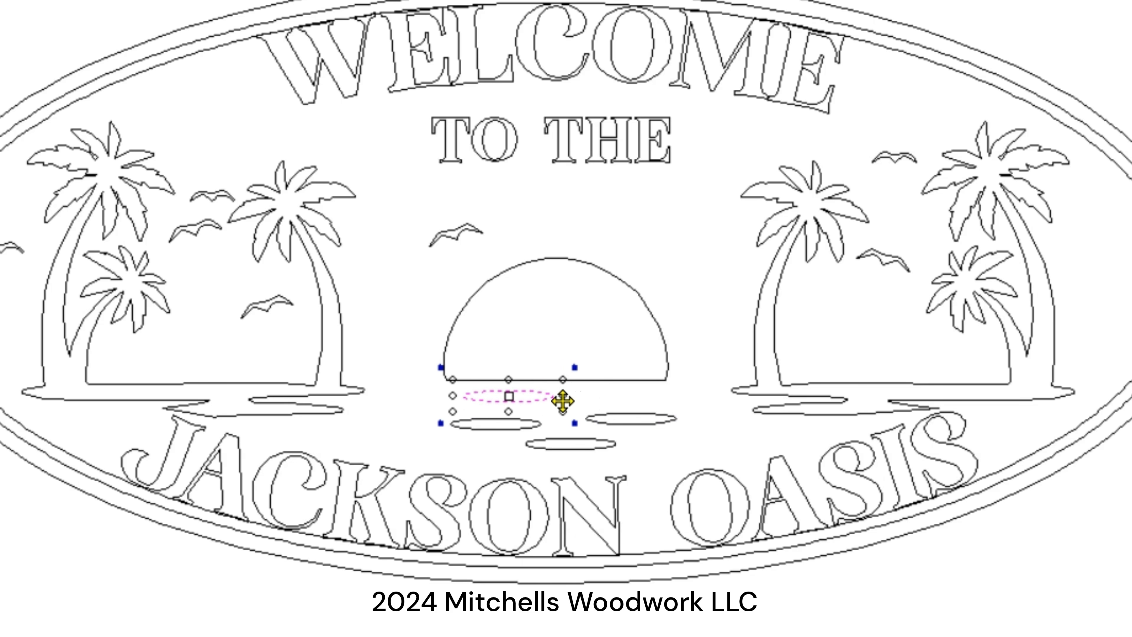
key("Left")
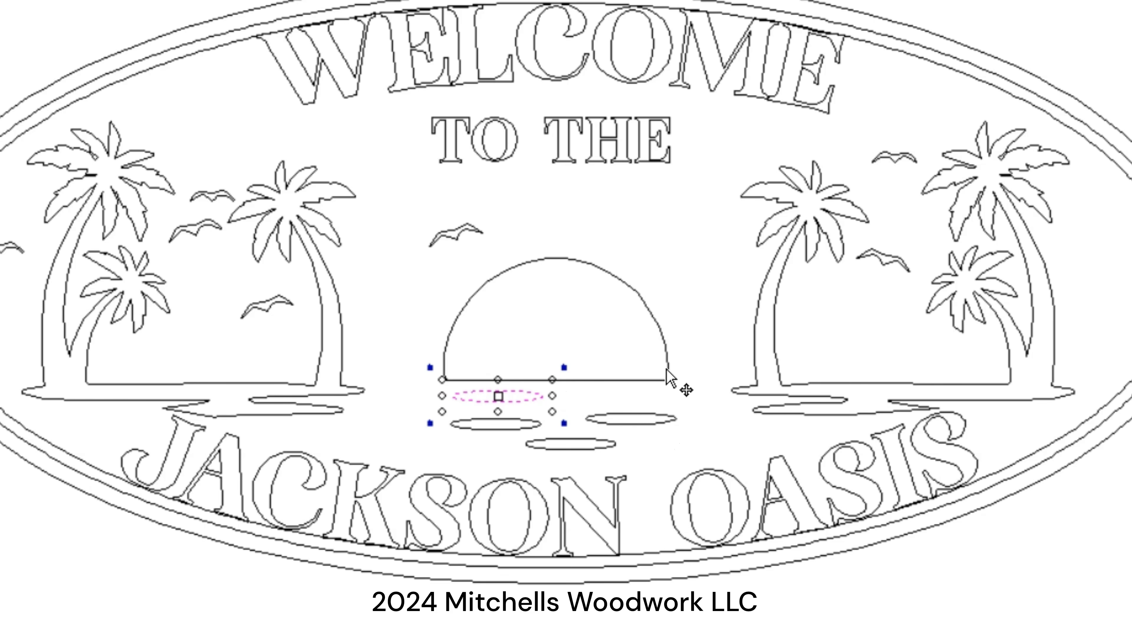
Nudge the lowest ripple ellipse left and up in fine increments until its left end overlaps the left ripple's right end.
left_click(580, 450)
left_click(560, 441)
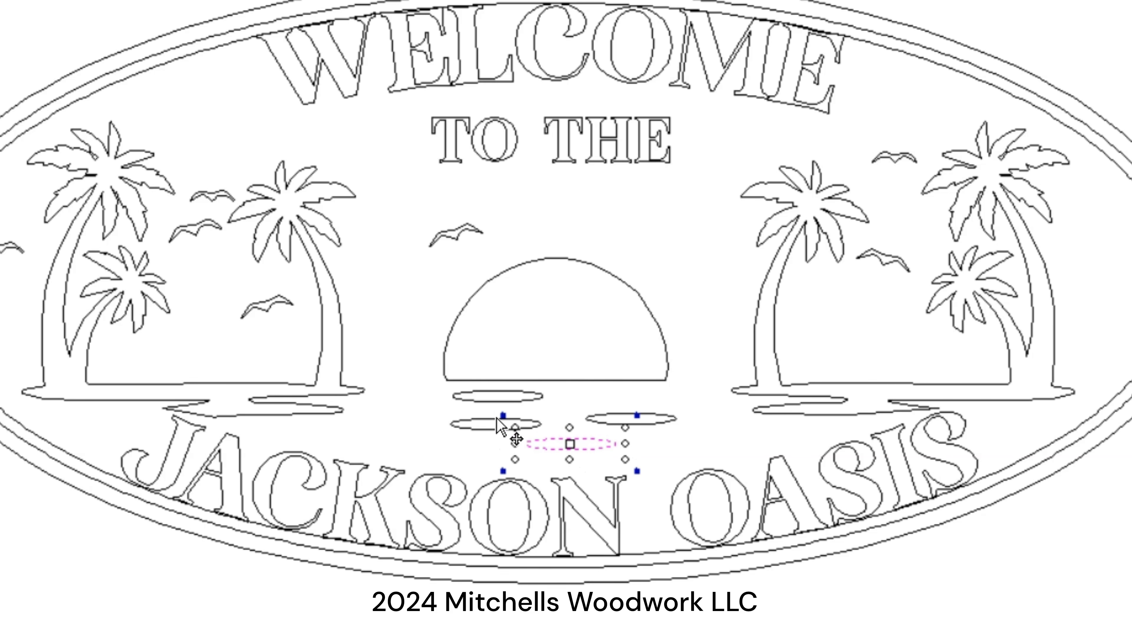
key("Left")
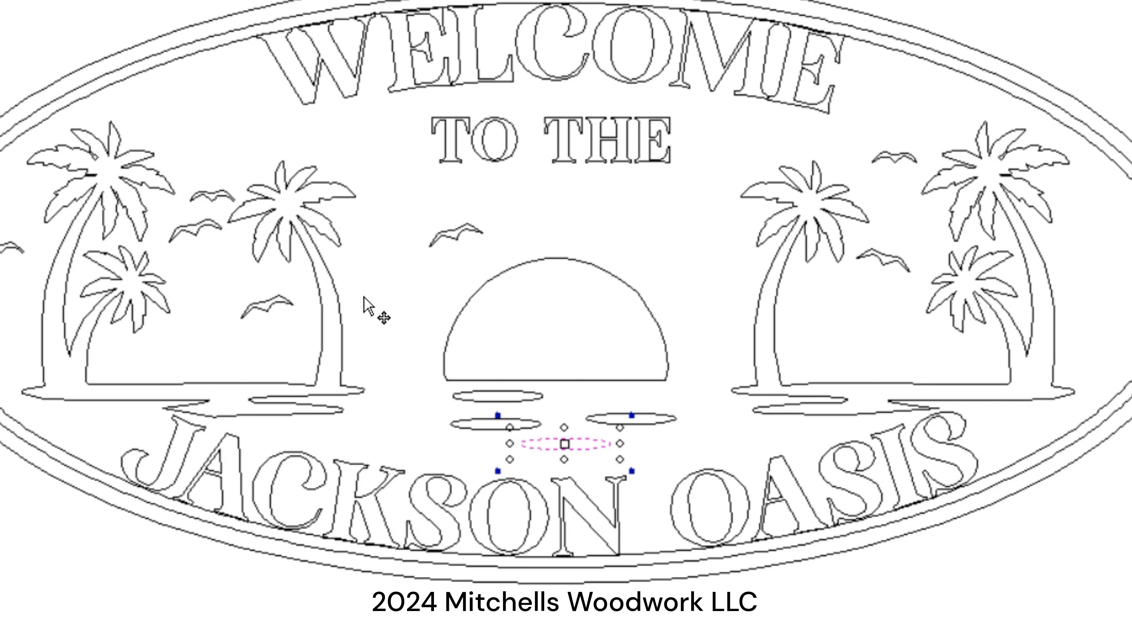
key("Up")
key("Up")
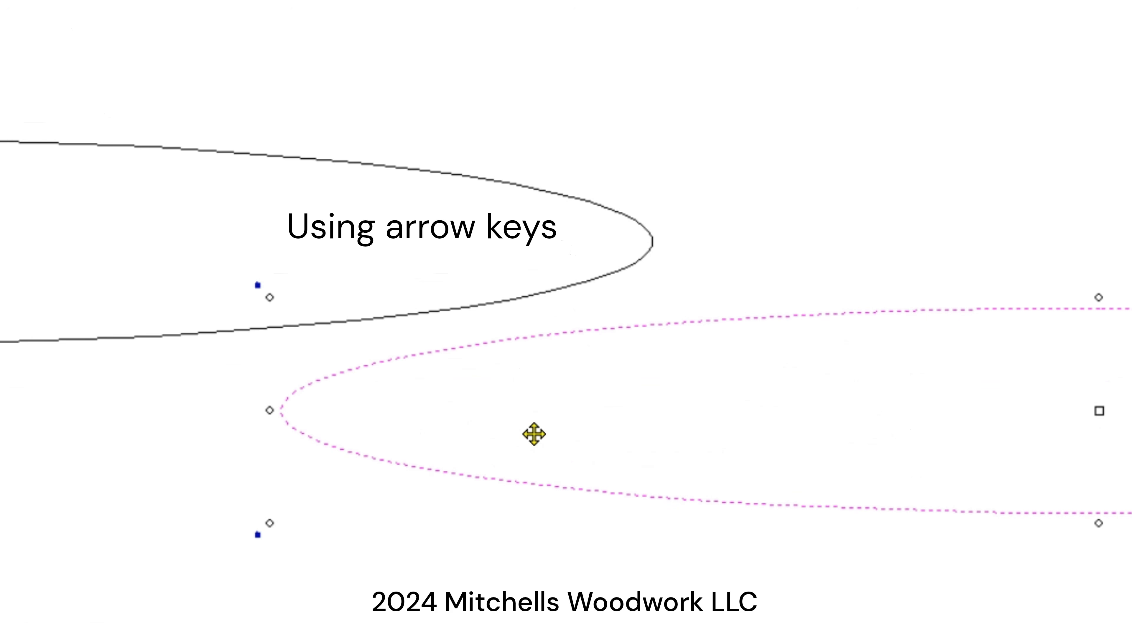
key("Up")
key("Up")
key("Up")
key("Left")
key("Left")
key("Left")
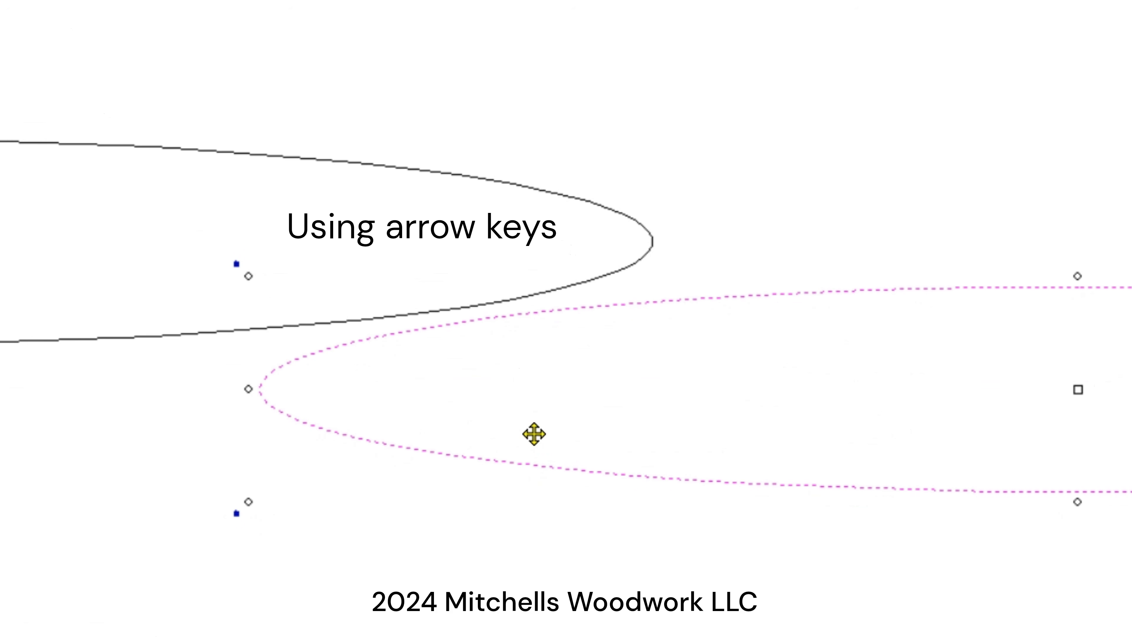
key("Left")
key("Up")
key("Up")
key("Up")
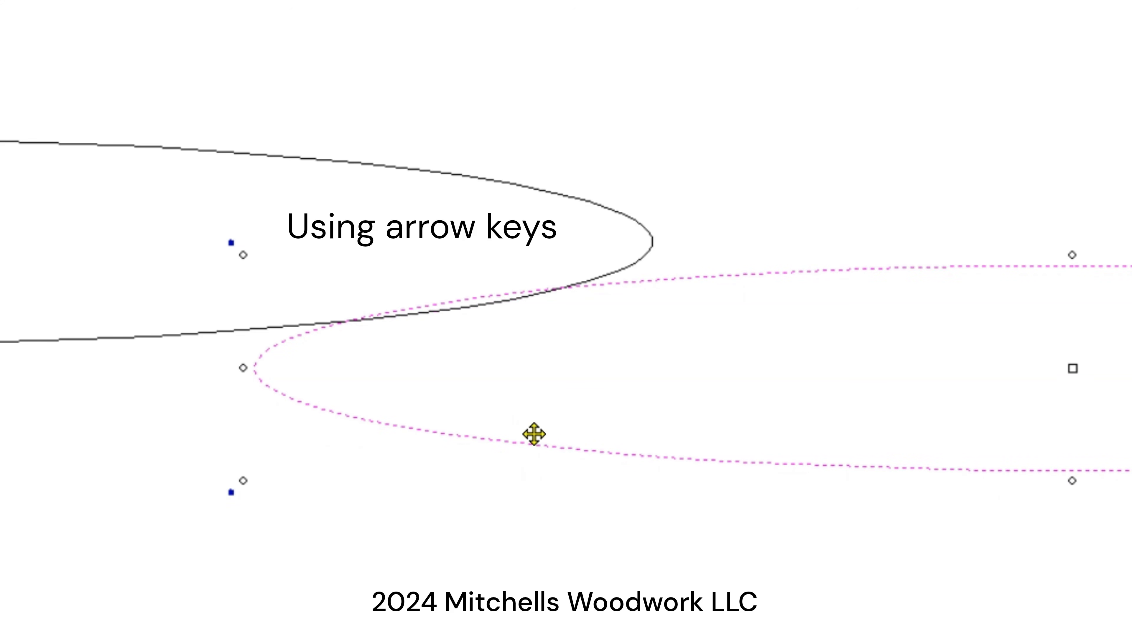
key("Up")
key("Up")
key("Up")
key("Up")
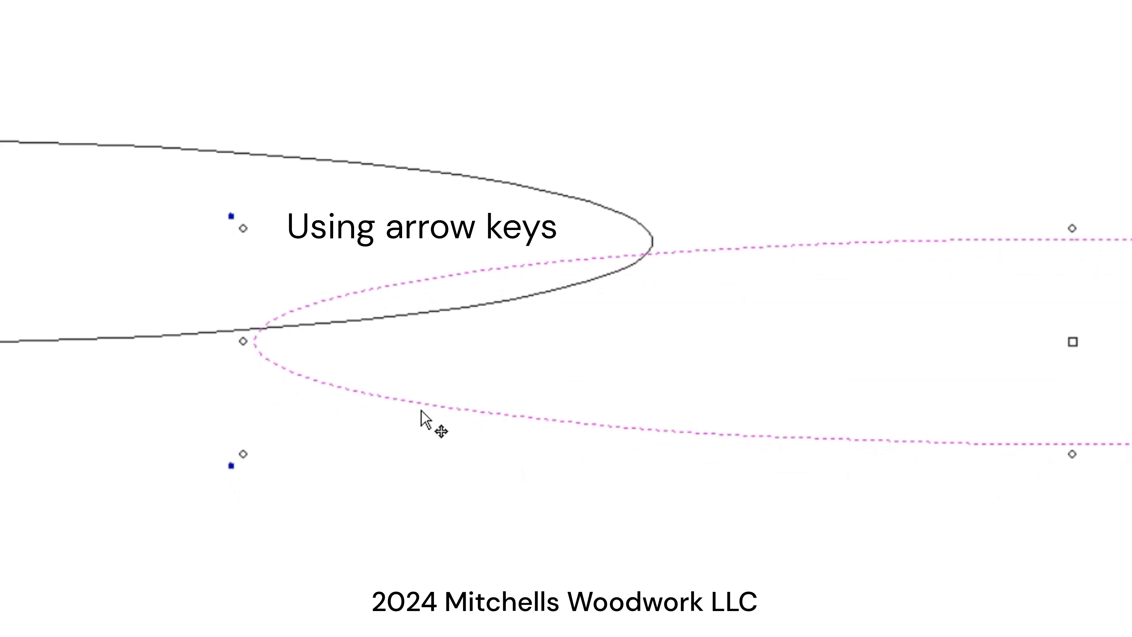
left_click(455, 462)
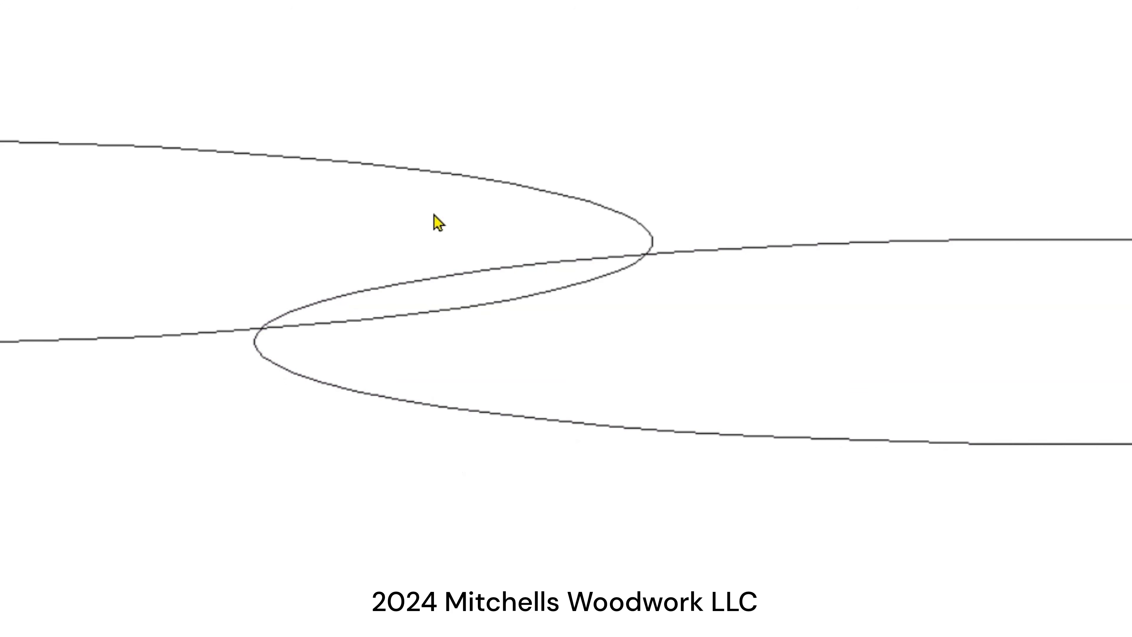
Trim away the overlapping sections of the two intersecting ripple ellipses with Interactive Vector Trim, rejoining them as one shape.
key("ctrl+a")
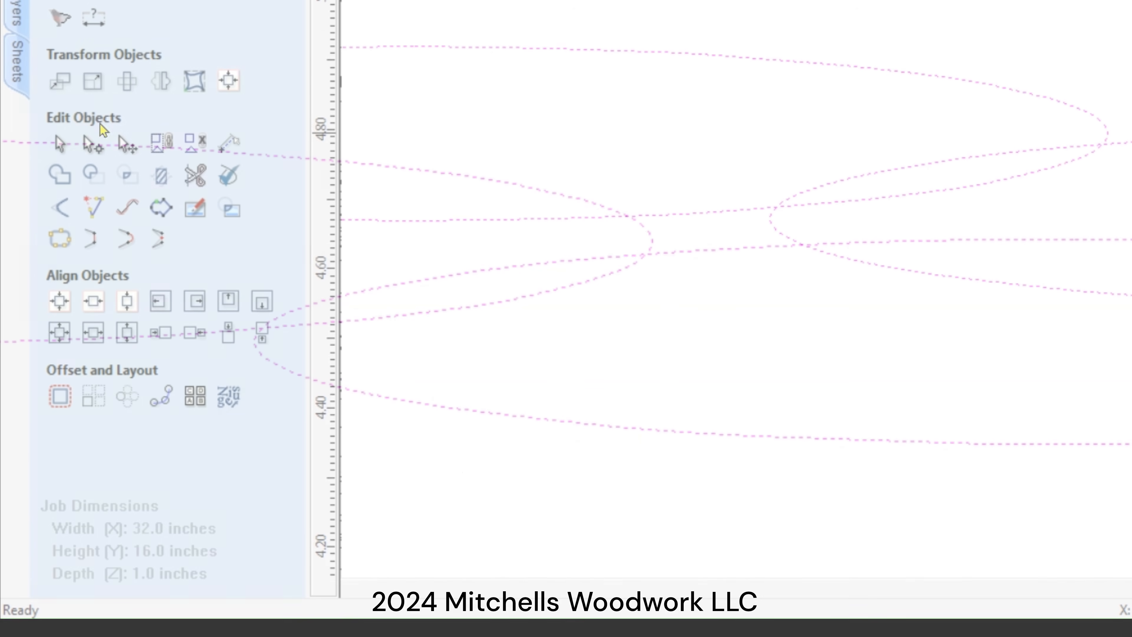
left_click(87, 143)
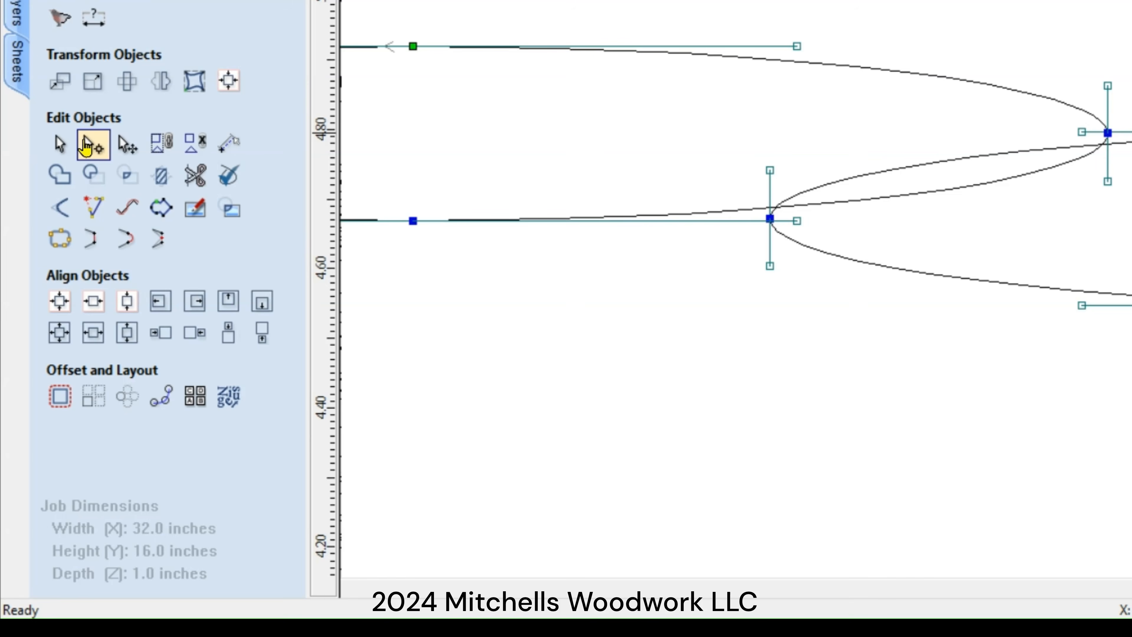
left_click(194, 175)
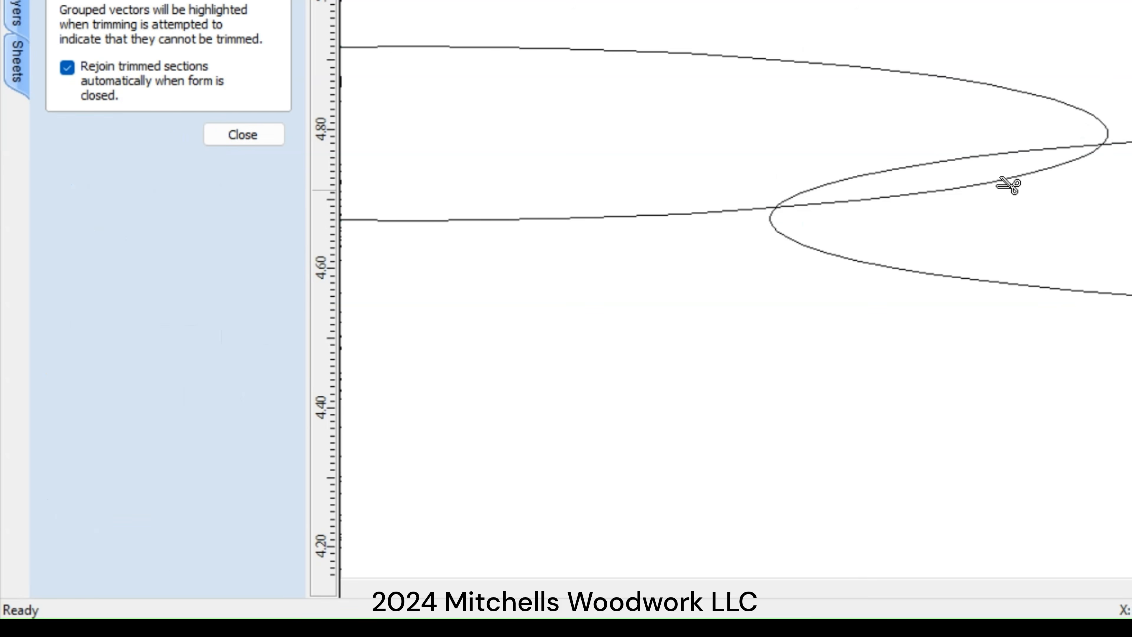
left_click(1003, 179)
left_click(992, 164)
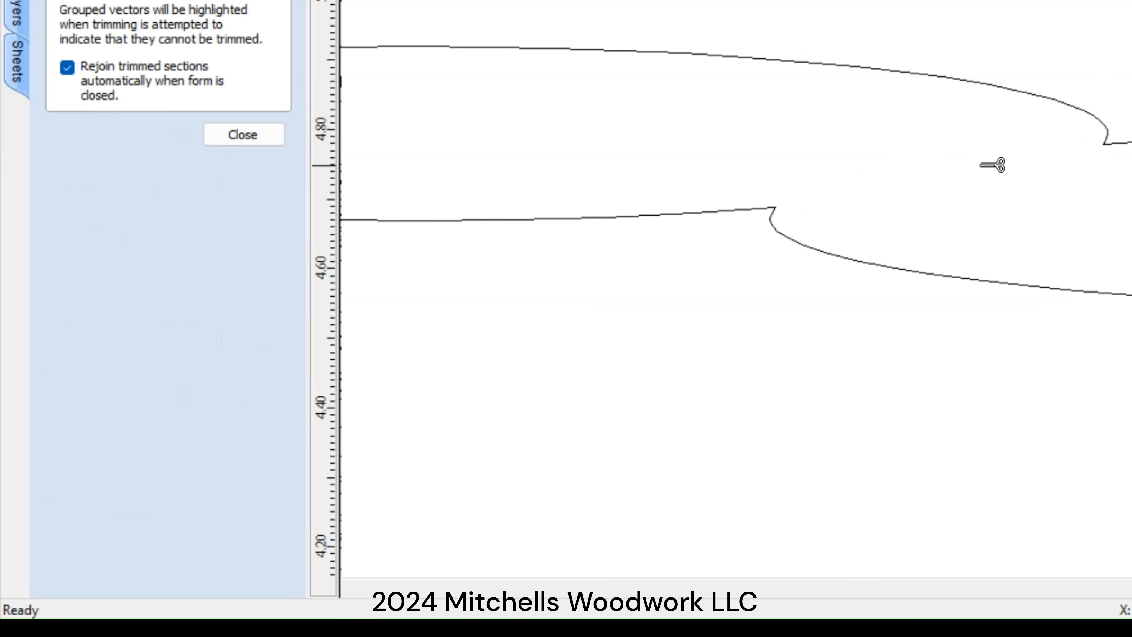
scroll(992, 165, "down", 3)
scroll(992, 165, "down", 3)
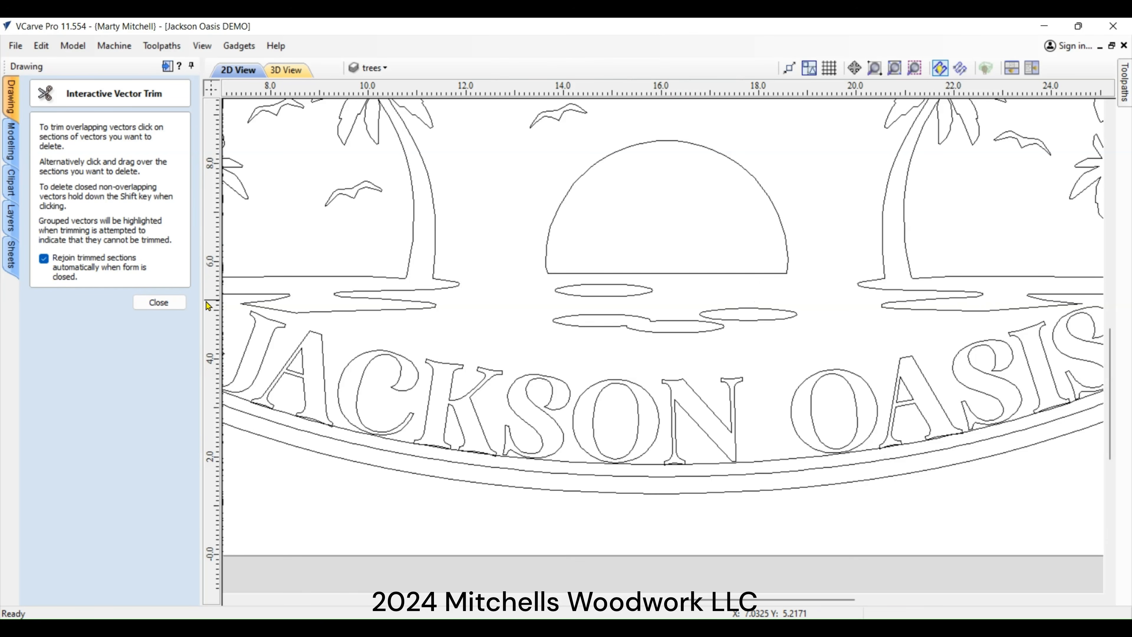
left_click(158, 302)
Copy and paste the right ripple ellipse, shrink the copy to about 1.36 by 0.17 inches, and place it just above the original.
left_click(764, 311)
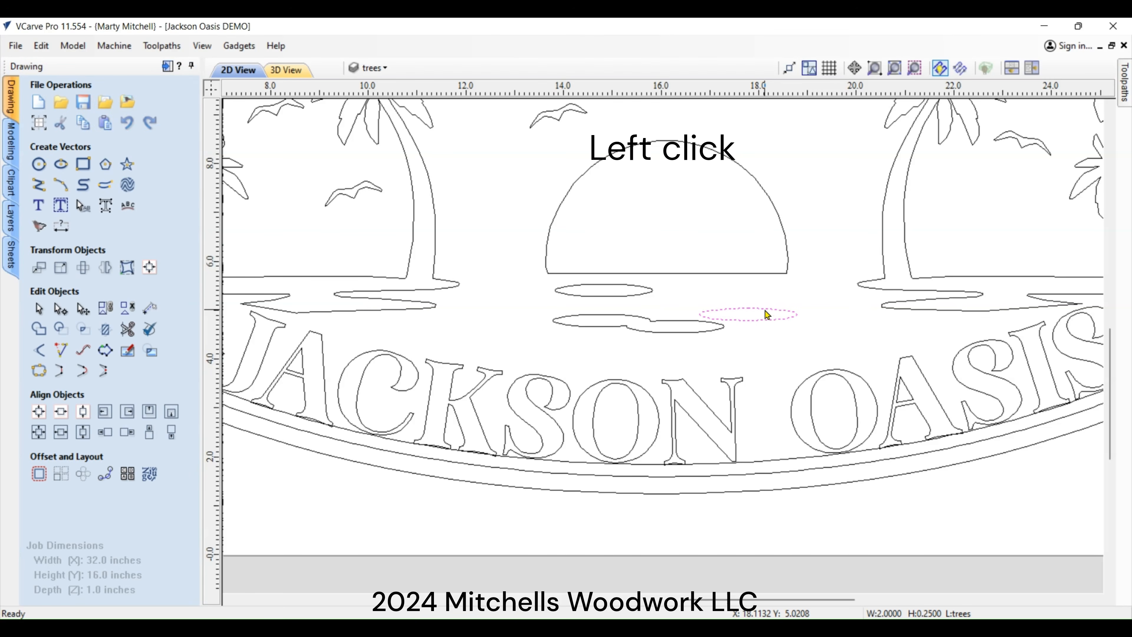
left_click(764, 311)
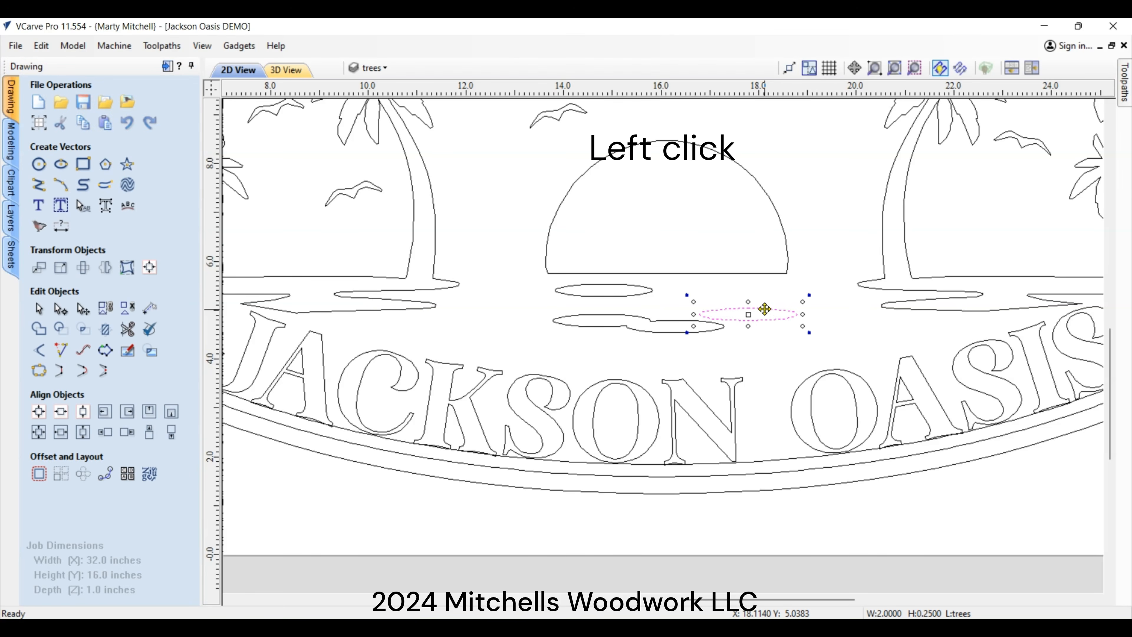
right_click(747, 317)
left_click(773, 334)
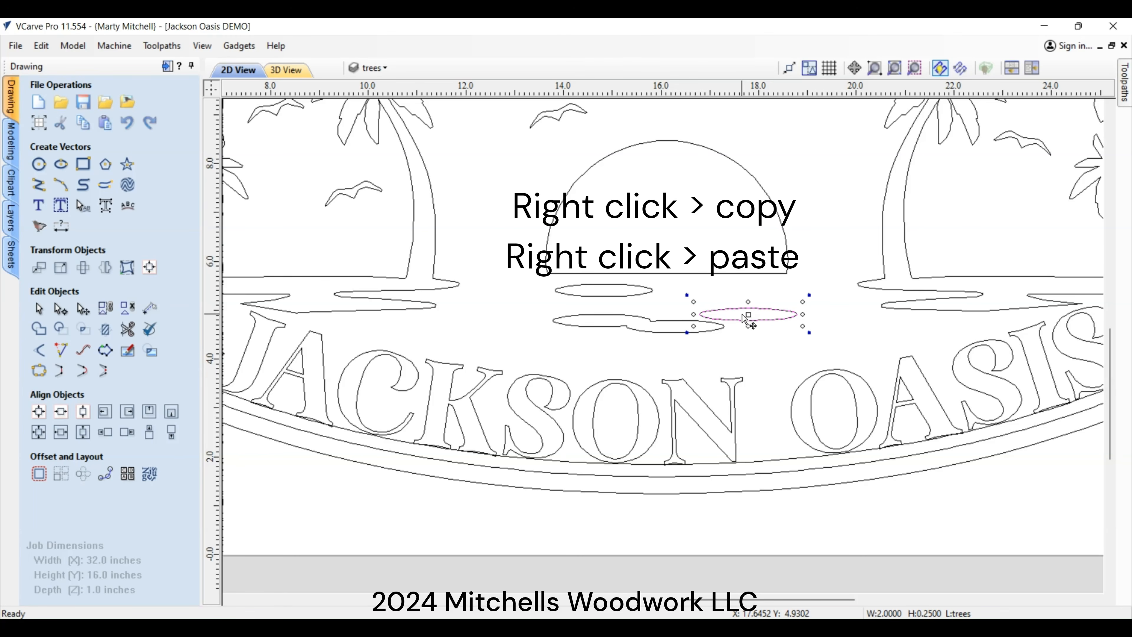
left_click_drag(748, 314, 703, 292)
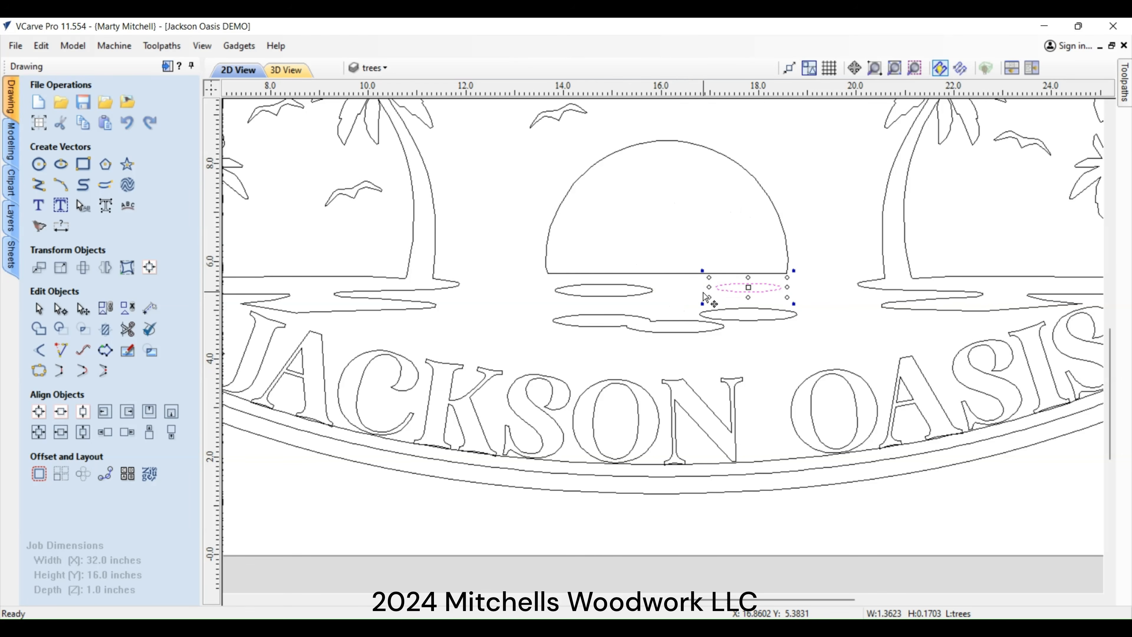
left_click(685, 295)
Shrink the original right ripple to about 1.12 by 0.14 inches and shift it left between the other ripples.
left_click(734, 311)
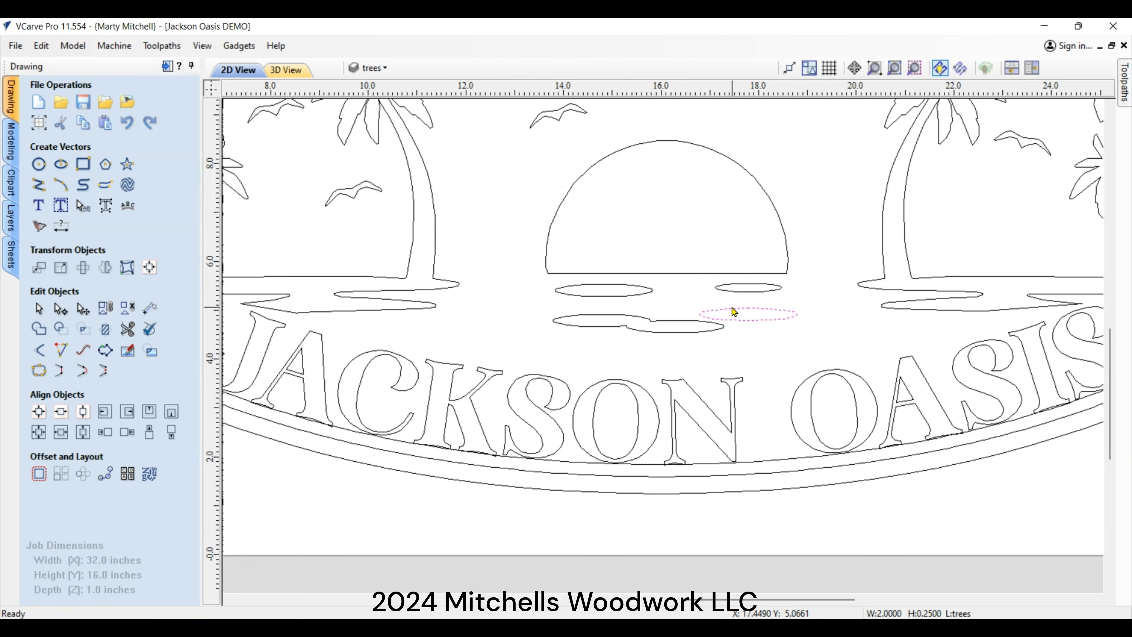
mouse_move(746, 316)
left_mouse_down()
mouse_move(734, 305)
mouse_move(765, 309)
mouse_move(732, 305)
left_mouse_up()
left_click(779, 330)
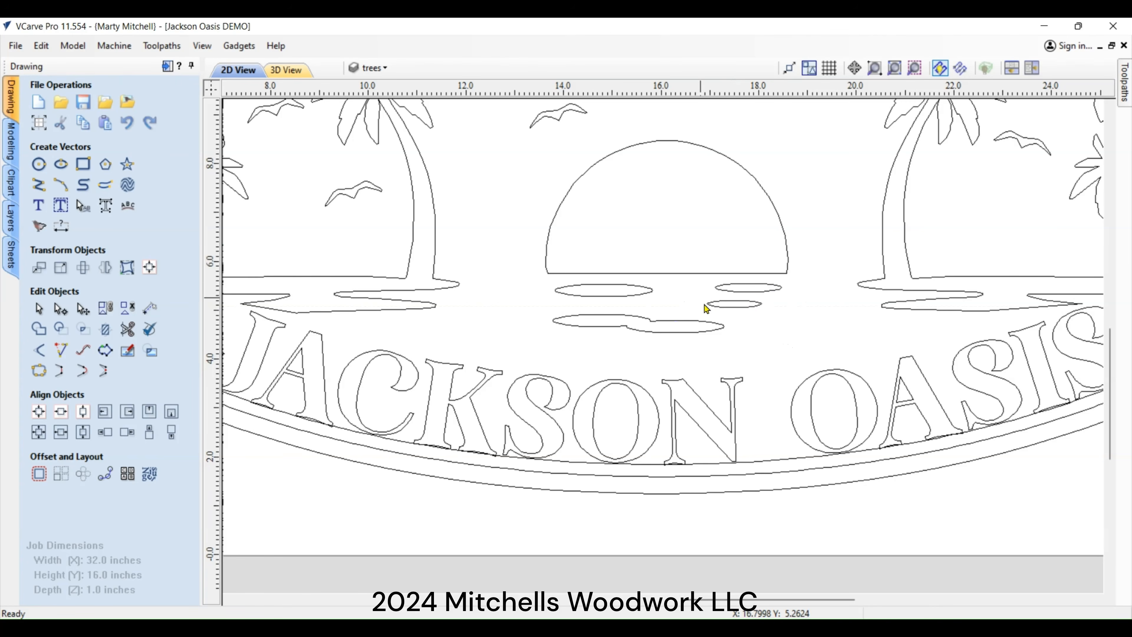
left_click(733, 306)
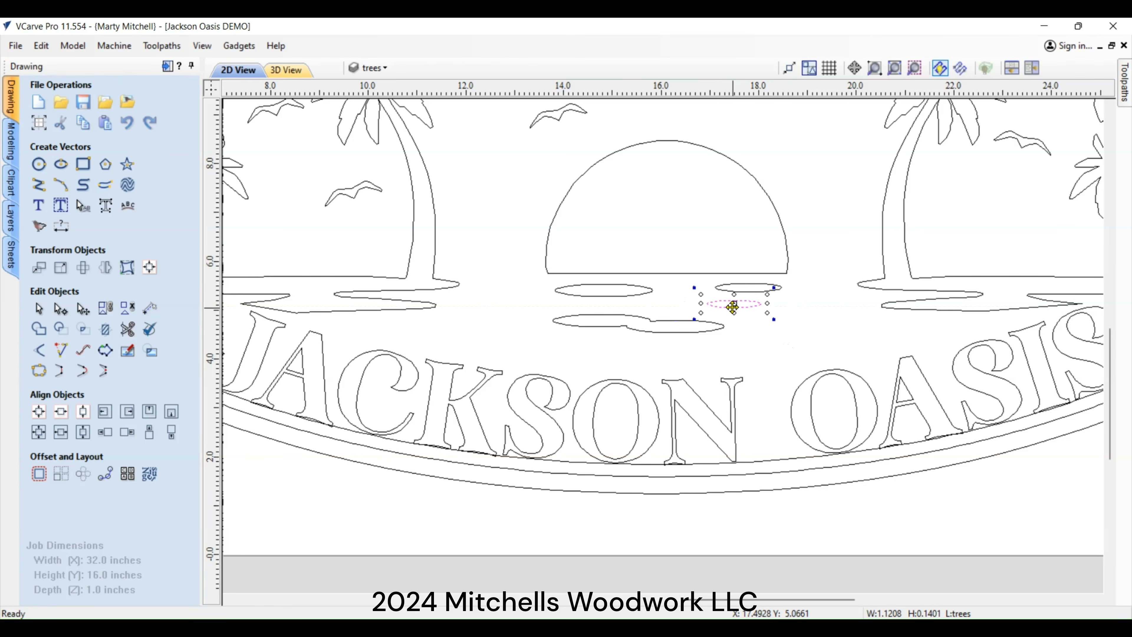
left_click_drag(739, 299, 712, 299)
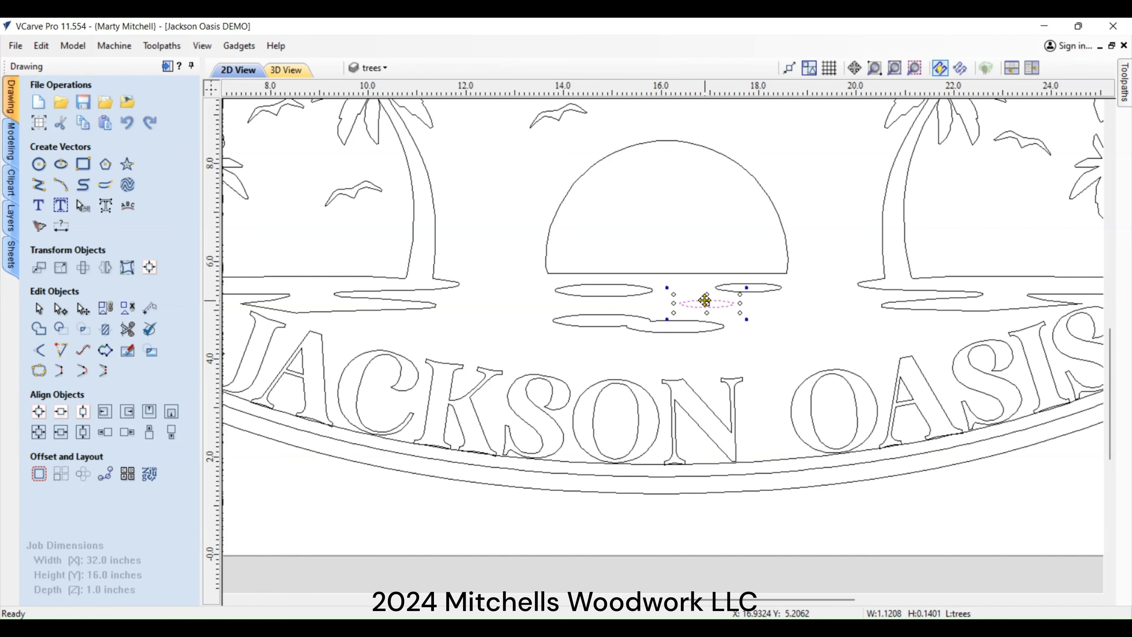
left_click(787, 330)
scroll(787, 330, "down", 4)
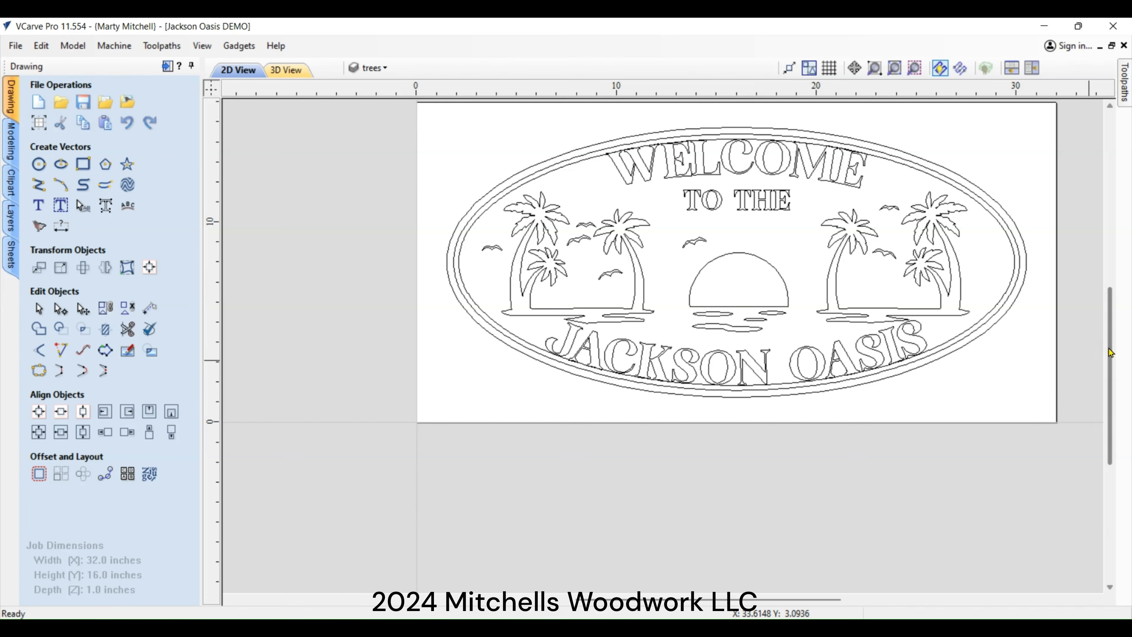
left_click_drag(1112, 353, 1112, 332)
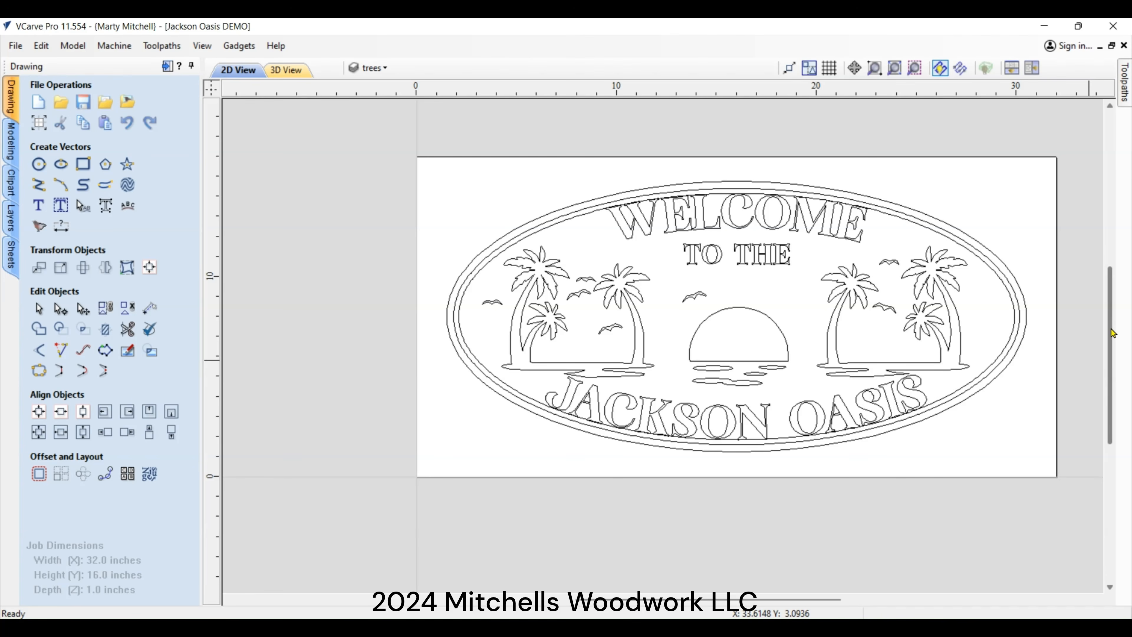
left_click_drag(709, 599, 740, 615)
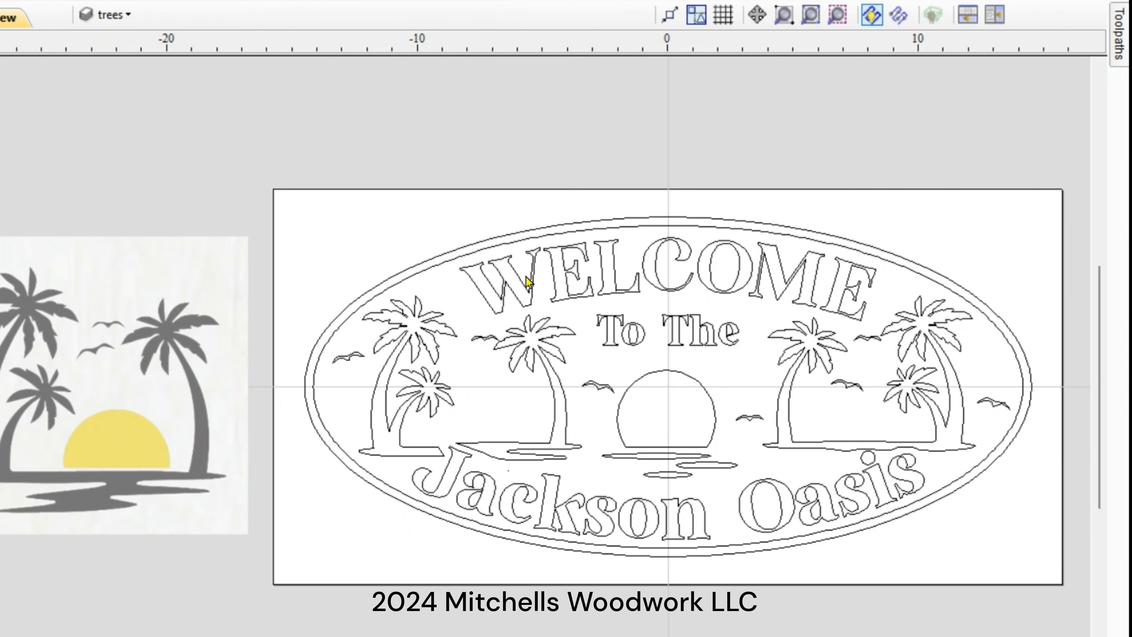
Bring up the job's toolpath list and display the text [Clear 1] toolpath over the lettering vectors.
scroll(532, 387, "right", 2)
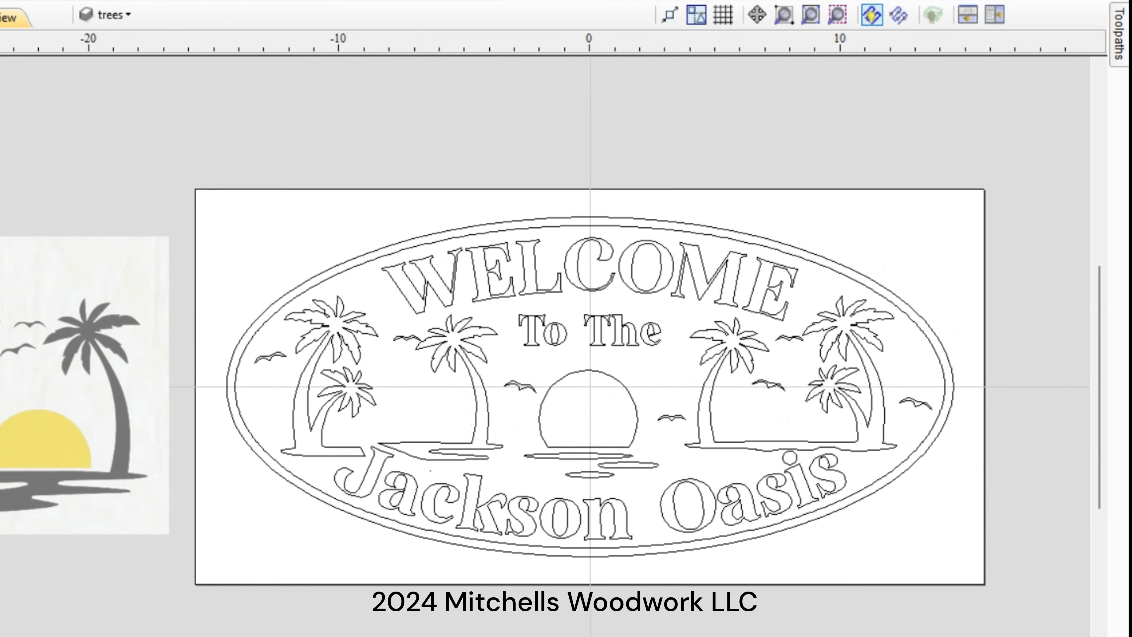
scroll(544, 387, "right", 4)
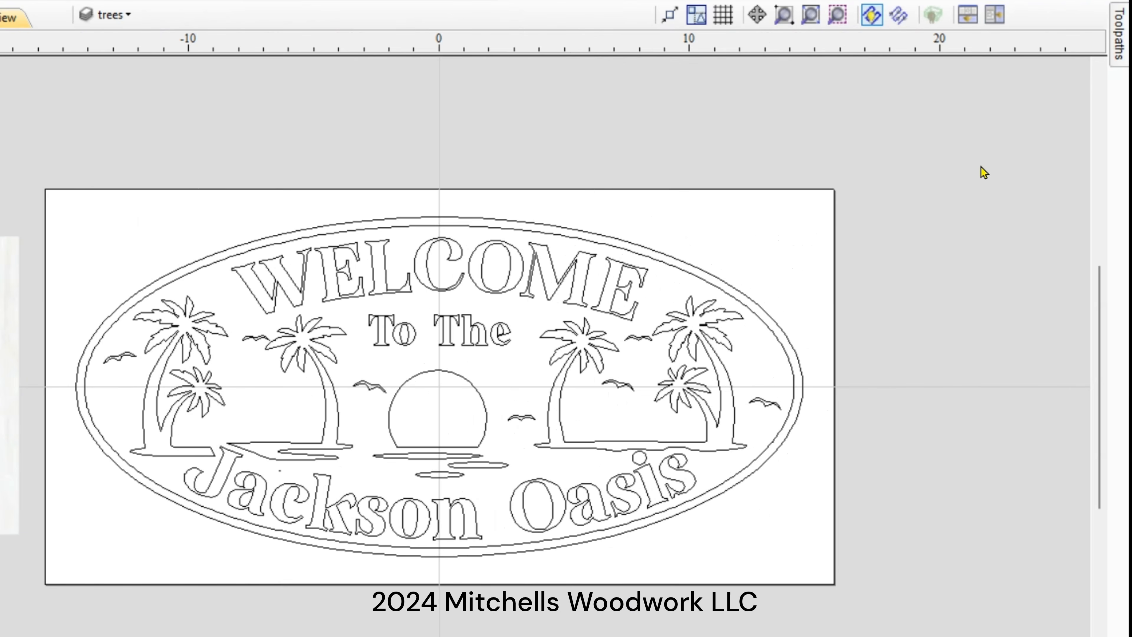
left_click(1115, 44)
left_click(1117, 12)
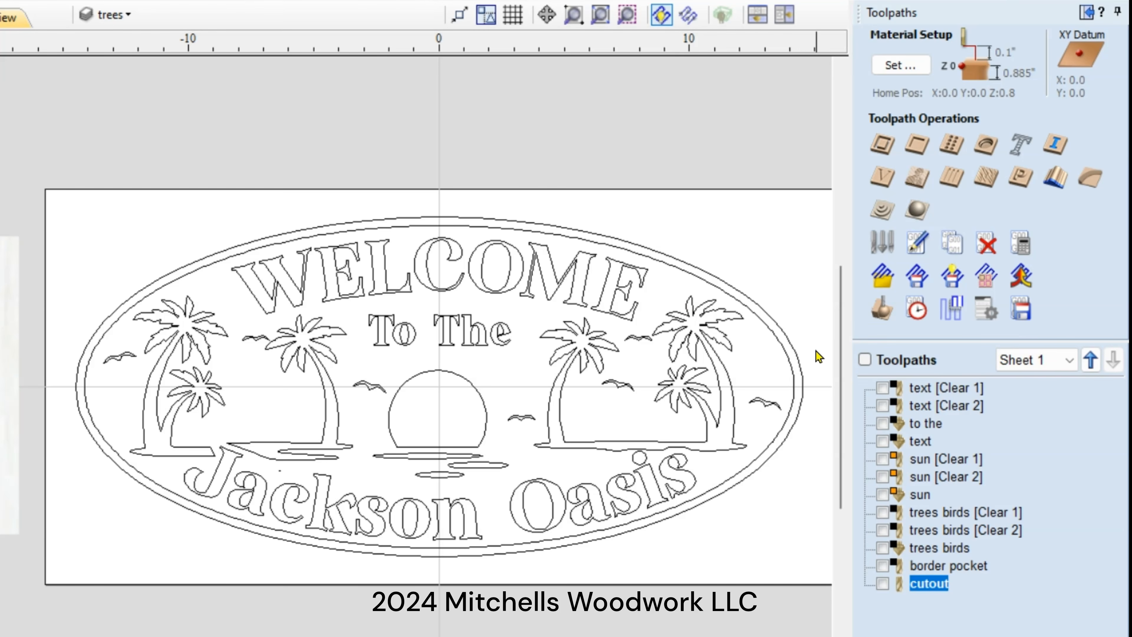
left_click(883, 387)
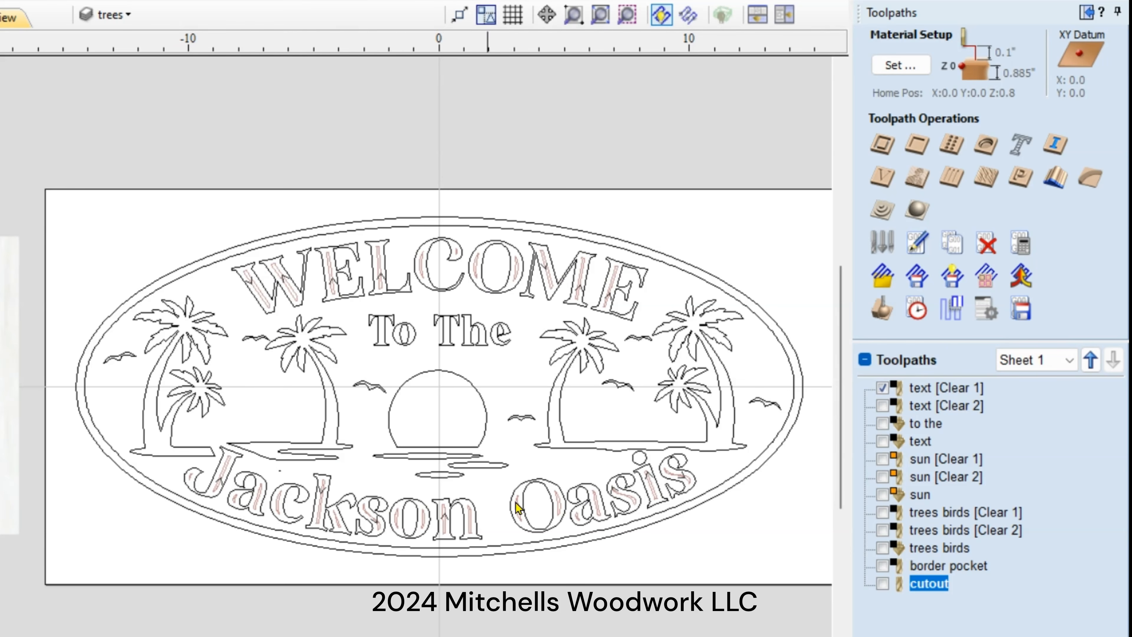
In the text V-carve toolpath, replace the 5 End Mill 1/8" DC Slim Jen clearance tool with 6 End Mill 1/8" DT Jen and recalculate.
double_click(915, 396)
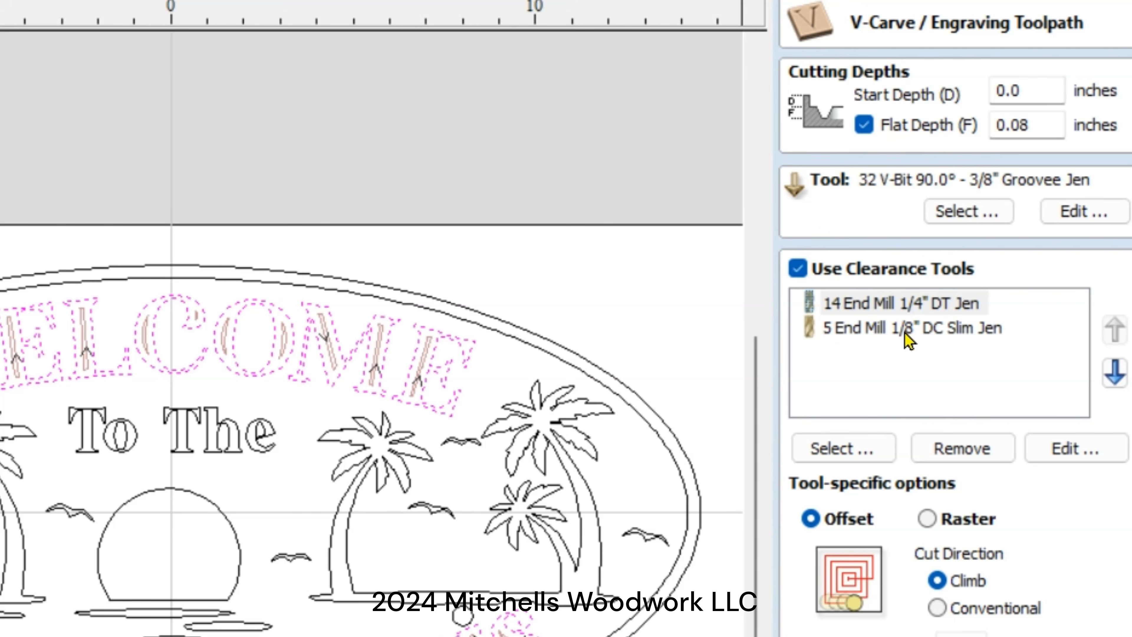
left_click(974, 341)
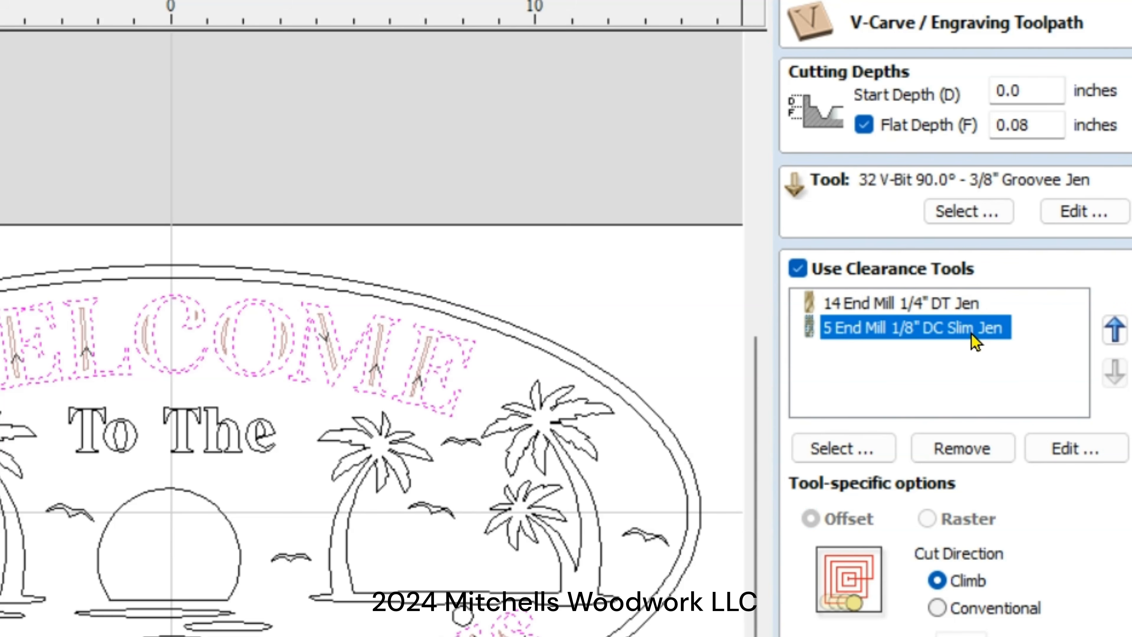
left_click(968, 460)
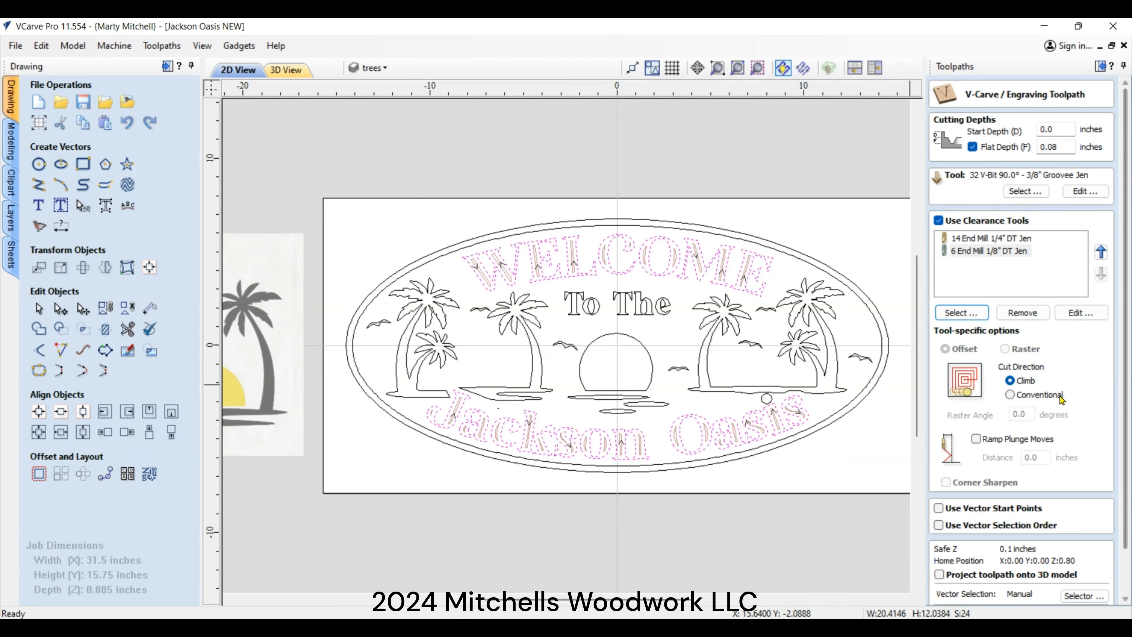
scroll(1060, 398, "down", 2)
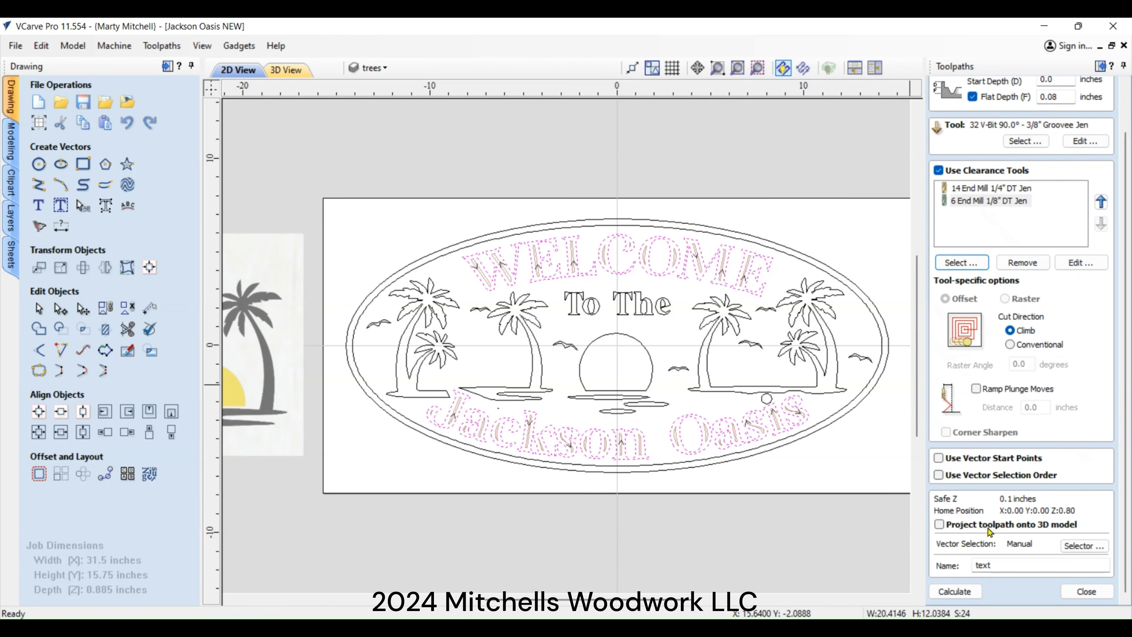
left_click(954, 591)
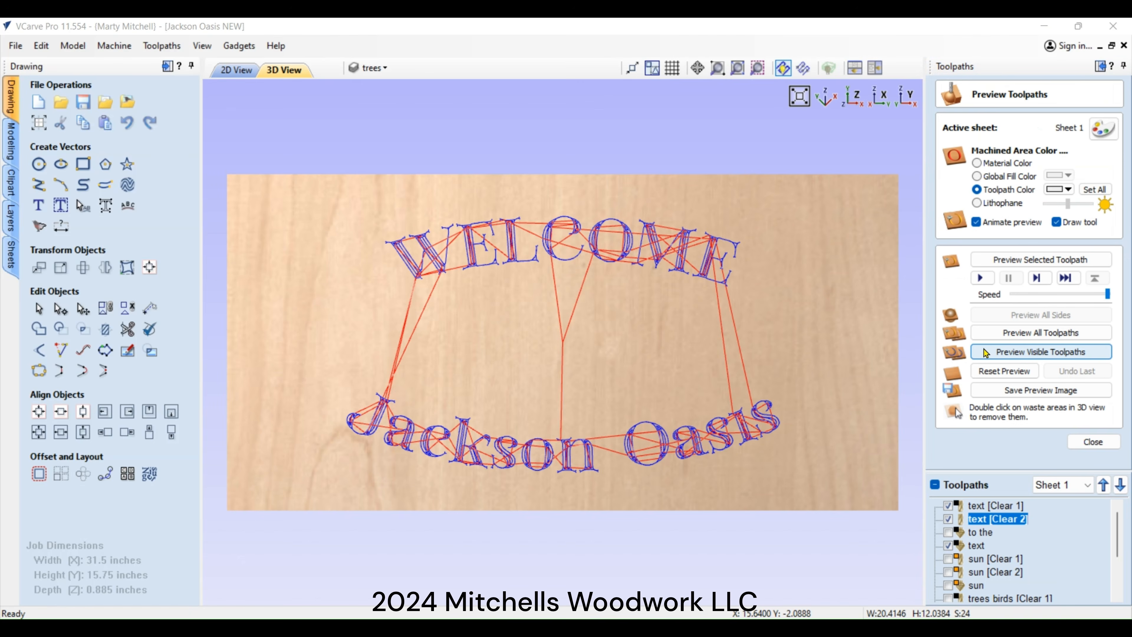
Preview all toolpaths in 3D and review the text toolpath's clearance tools, closing its settings without changes.
left_click(1025, 334)
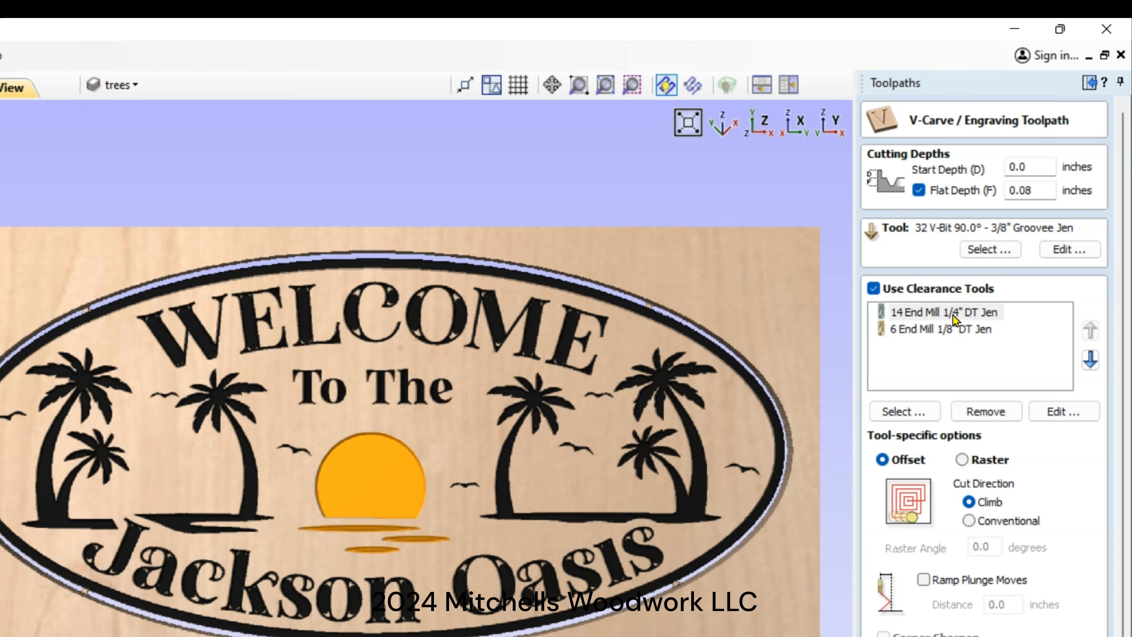
scroll(980, 419, "down", 2)
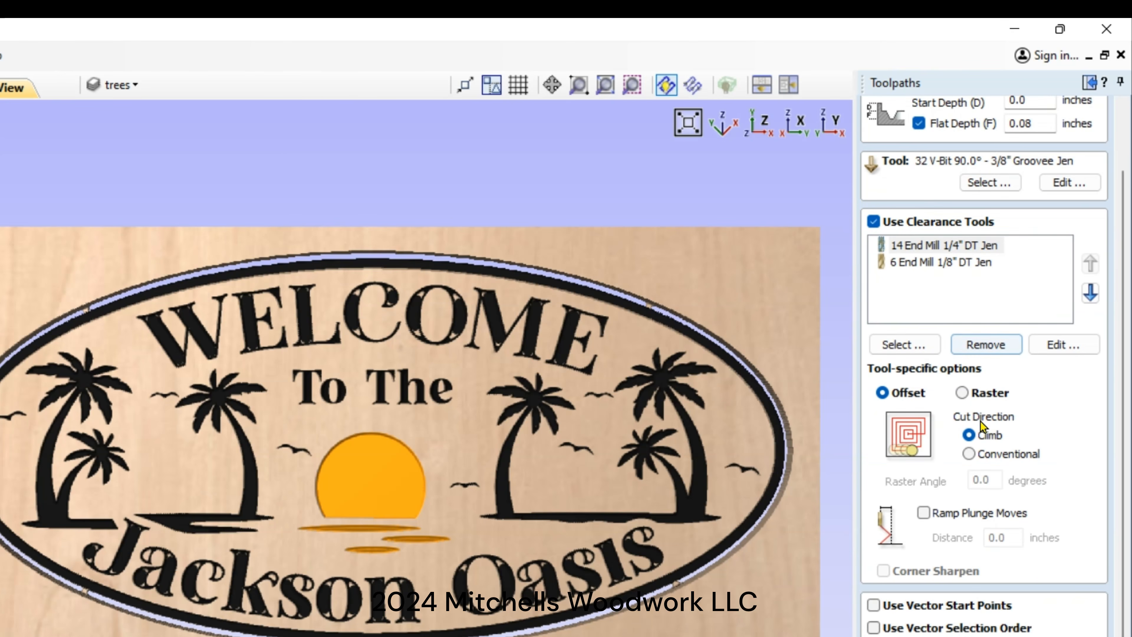
left_click(1025, 636)
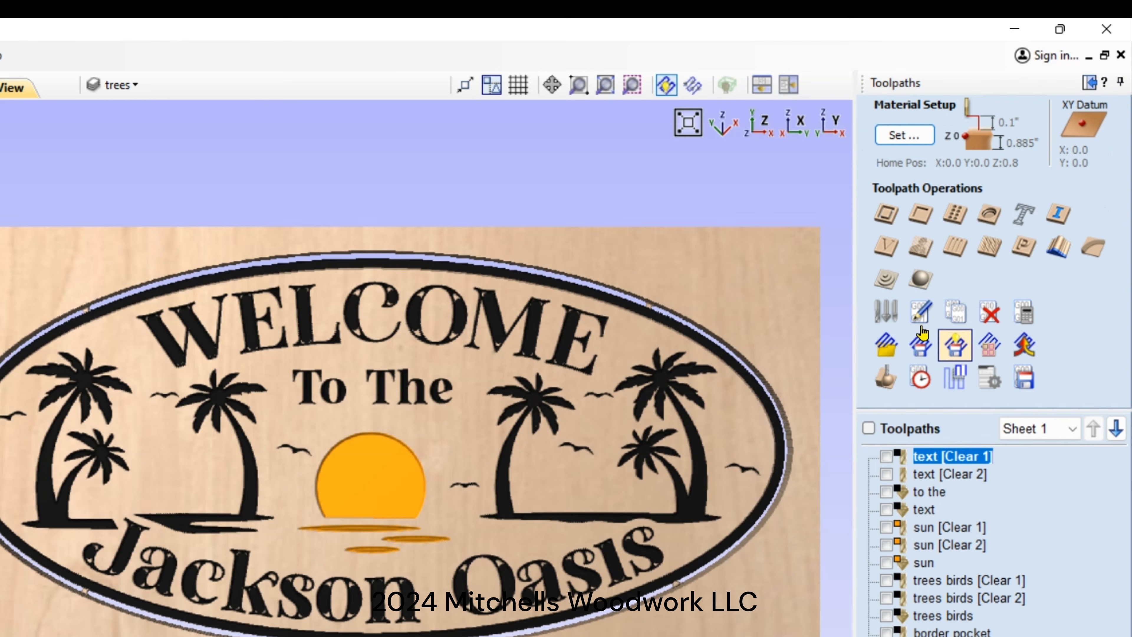
Reset the 3D preview and simulate only the text V-bit toolpath on the blank board.
left_click(886, 377)
left_click(965, 489)
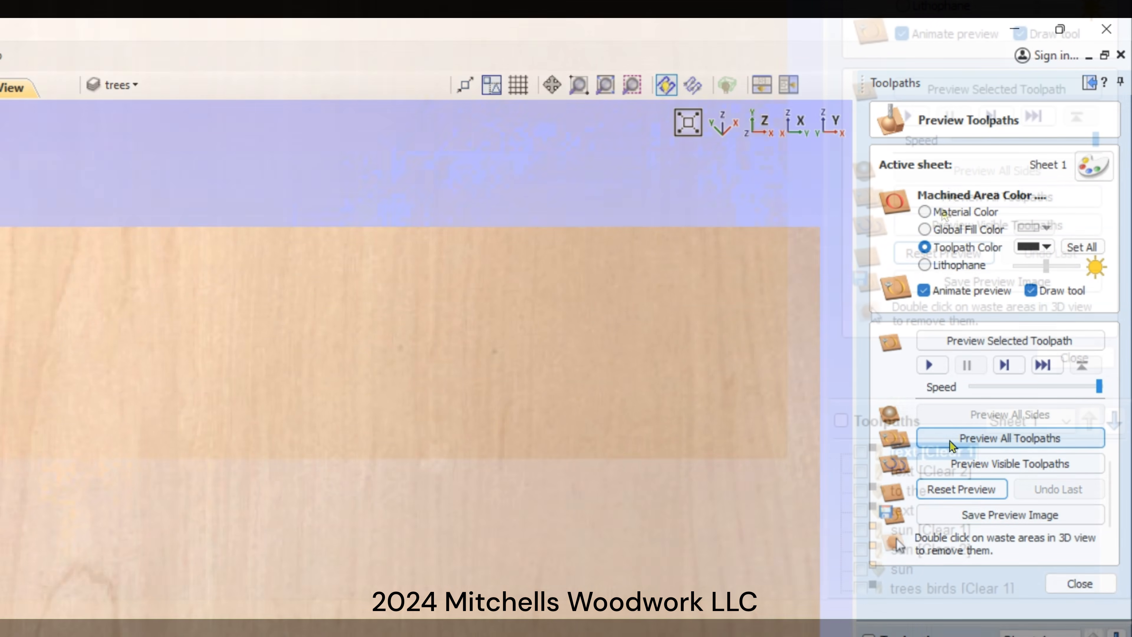
left_click(949, 442)
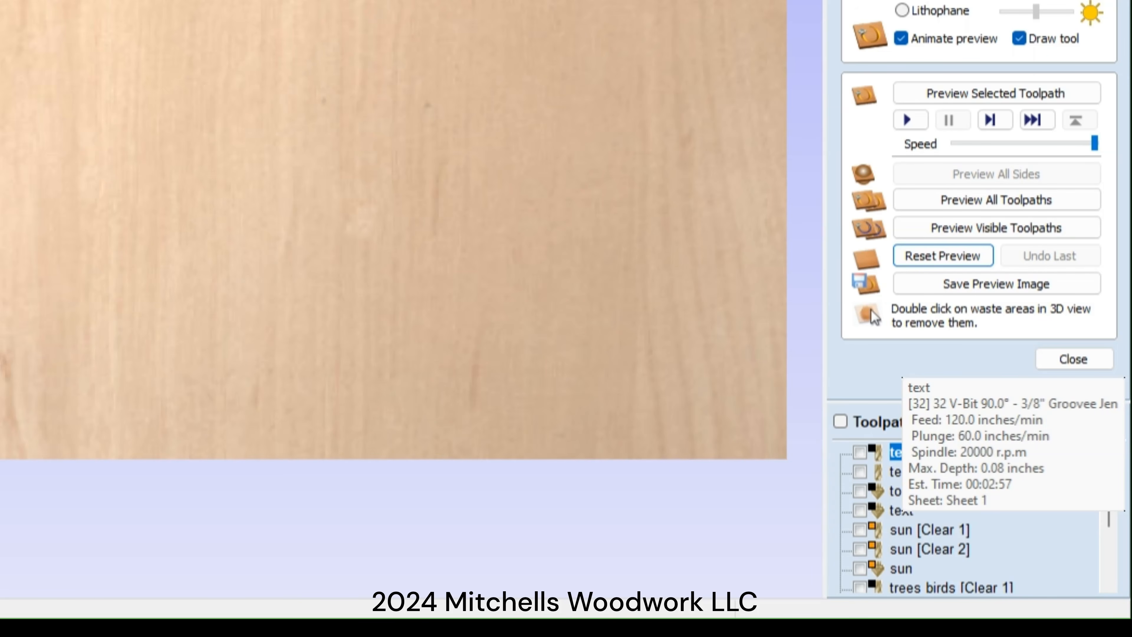
left_click(905, 509)
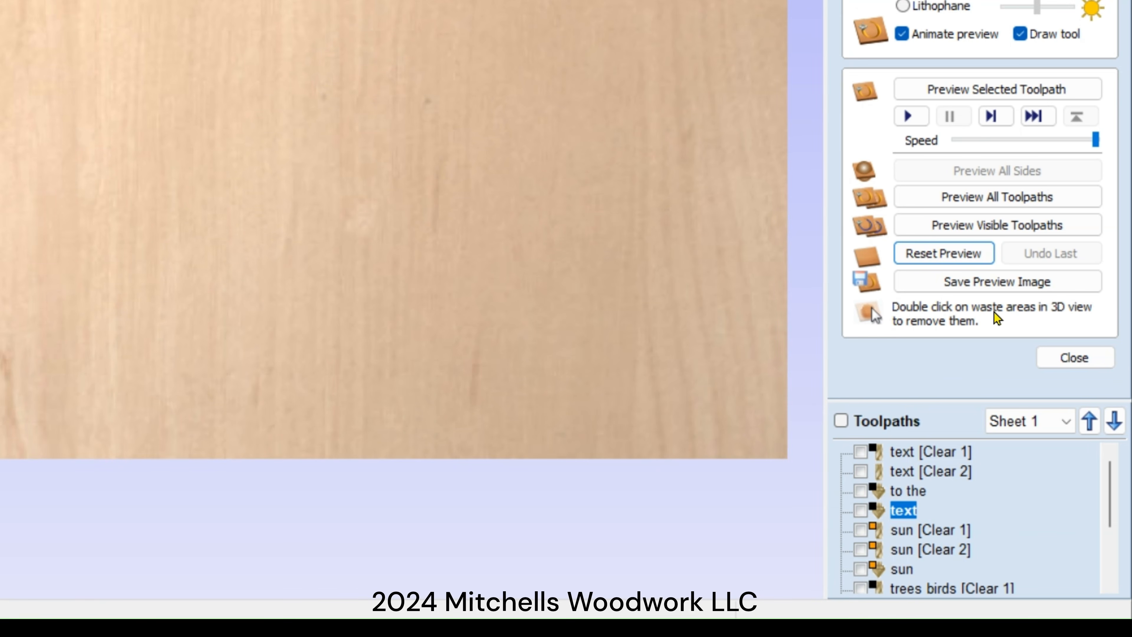
left_click(992, 217)
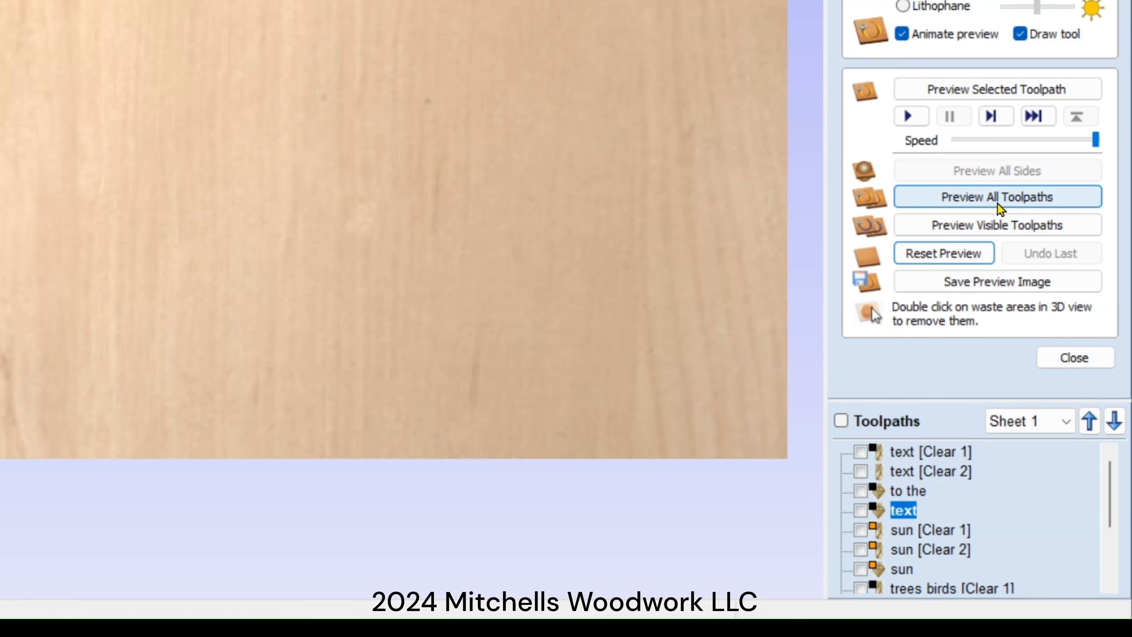
left_click(988, 85)
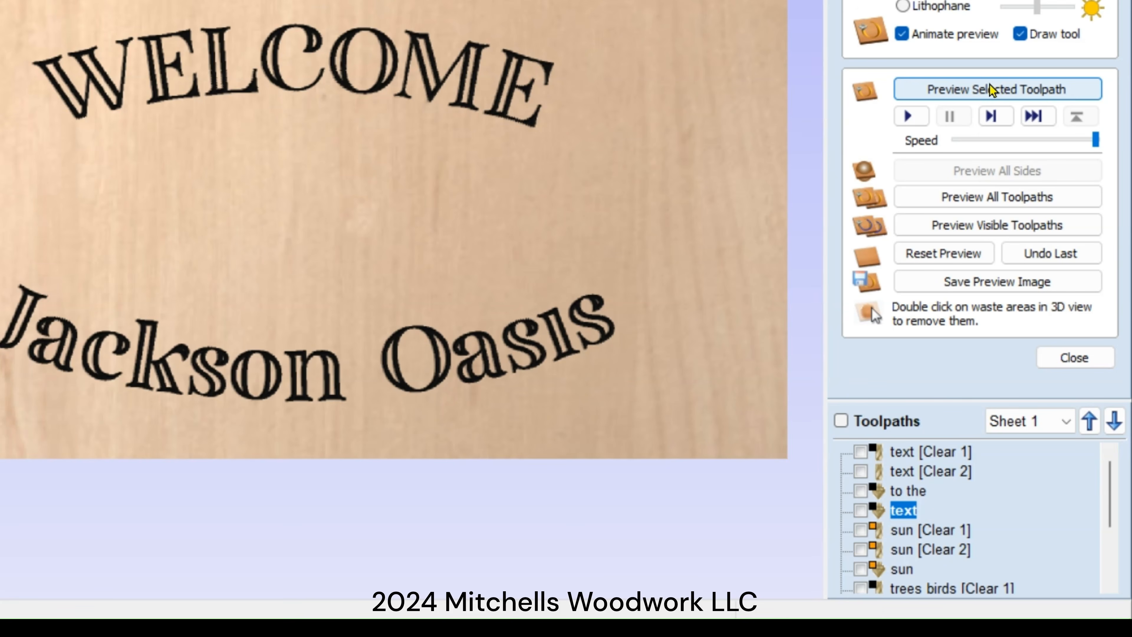
Reset the preview and simulate only the text [Clear 2] clearance toolpath.
left_click(942, 472)
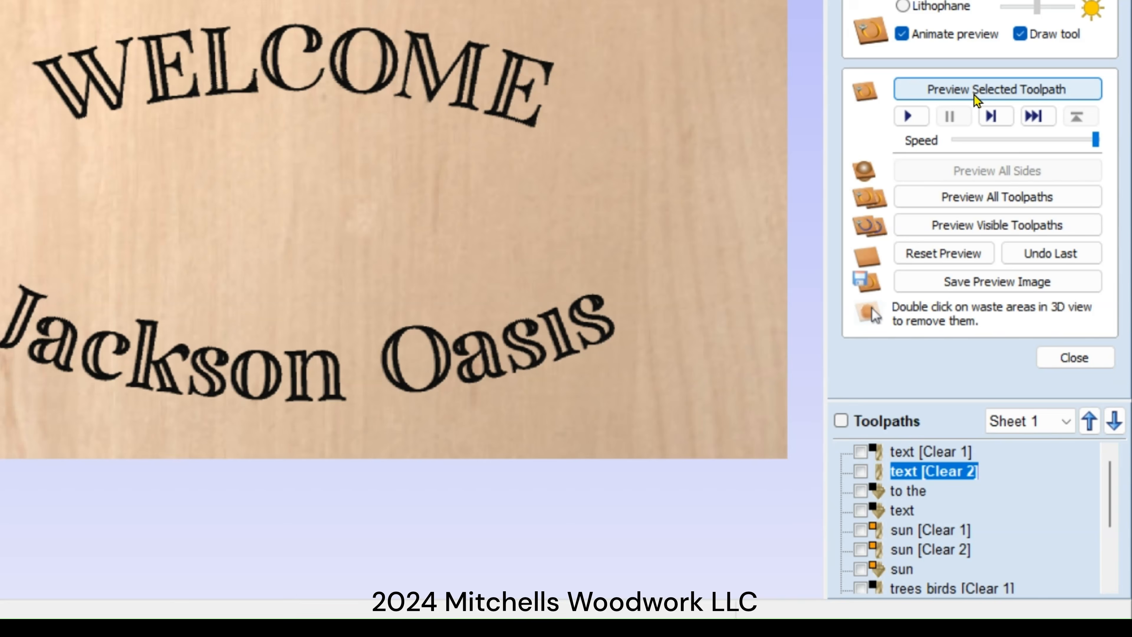
left_click(932, 253)
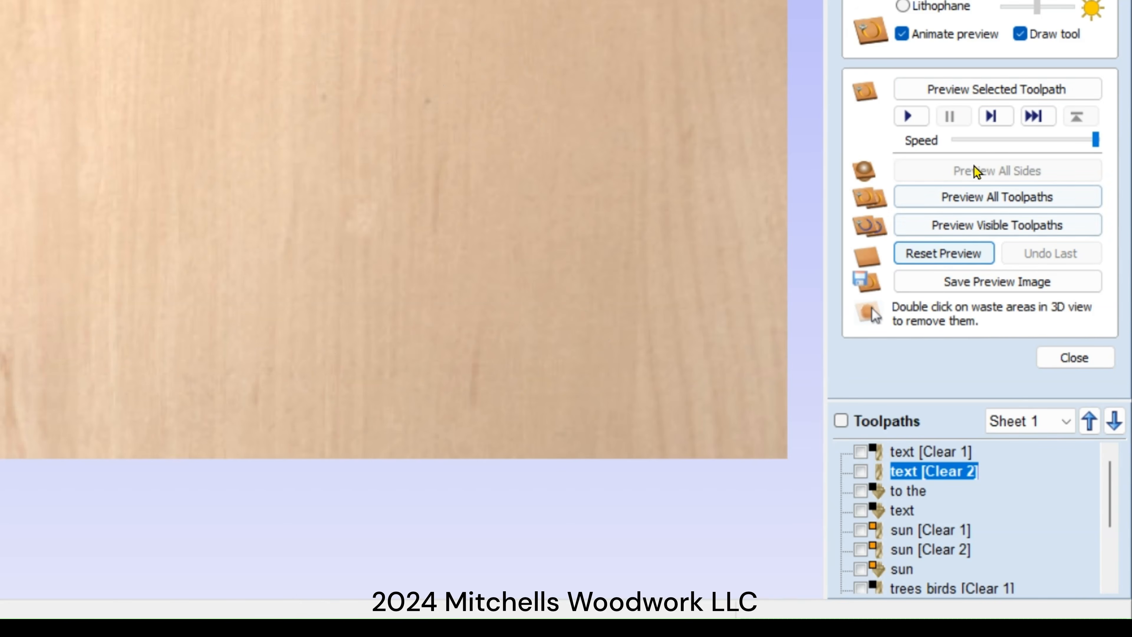
left_click(1002, 91)
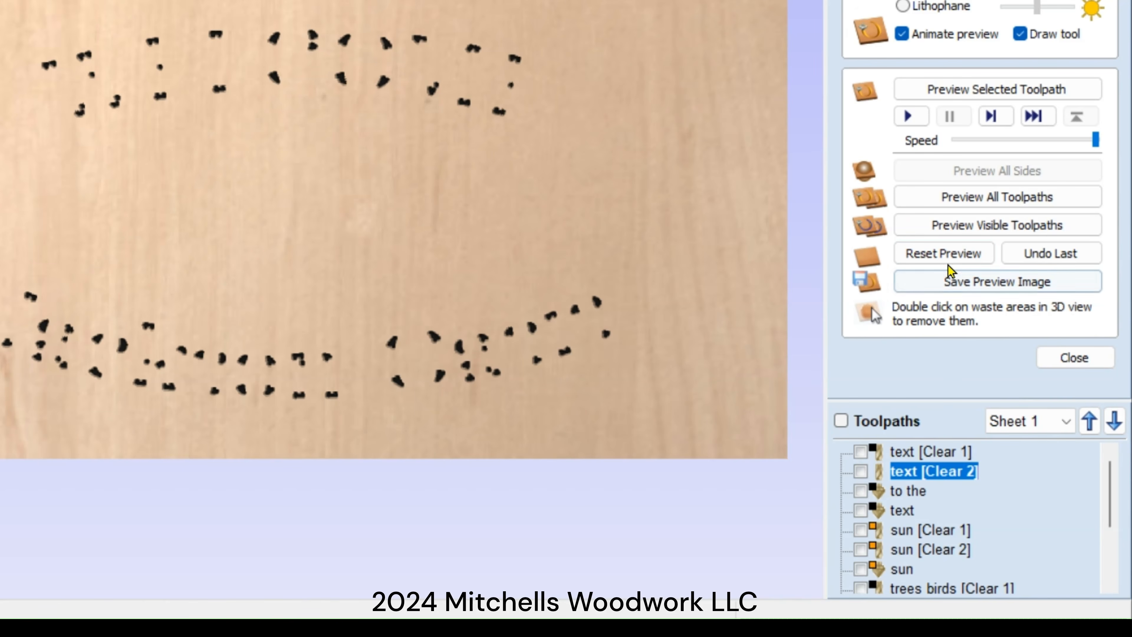
Reset the preview and simulate only the text [Clear 1] clearance toolpath.
left_click(942, 253)
left_click(916, 456)
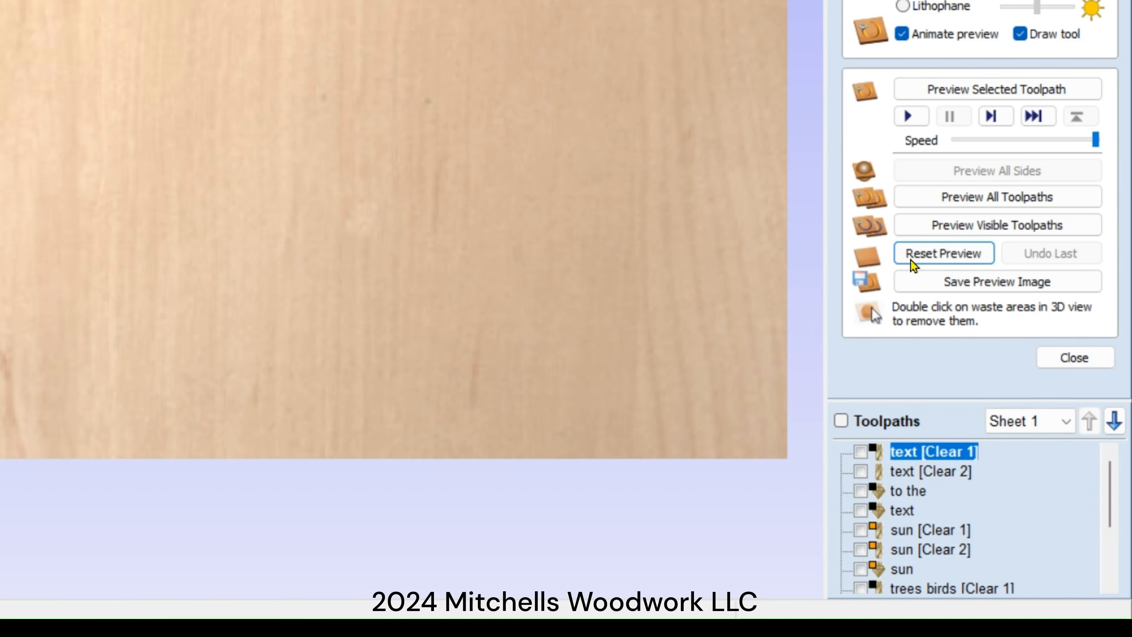
left_click(974, 92)
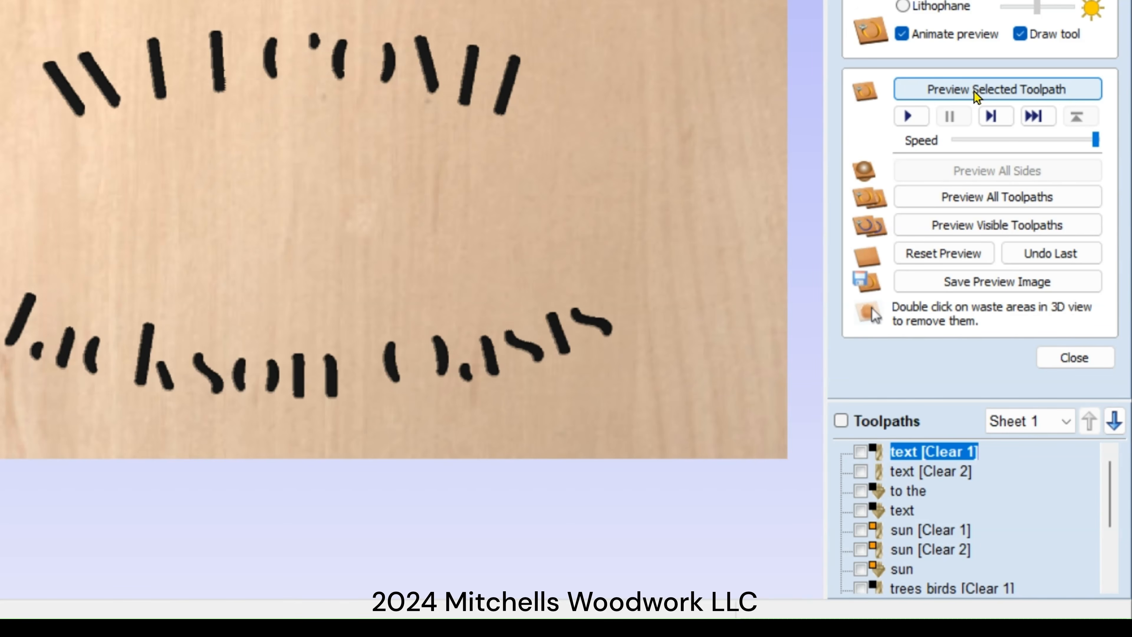
Simulate the text [Clear 2] toolpath on top of the first clearance pass in the preview.
left_click(919, 469)
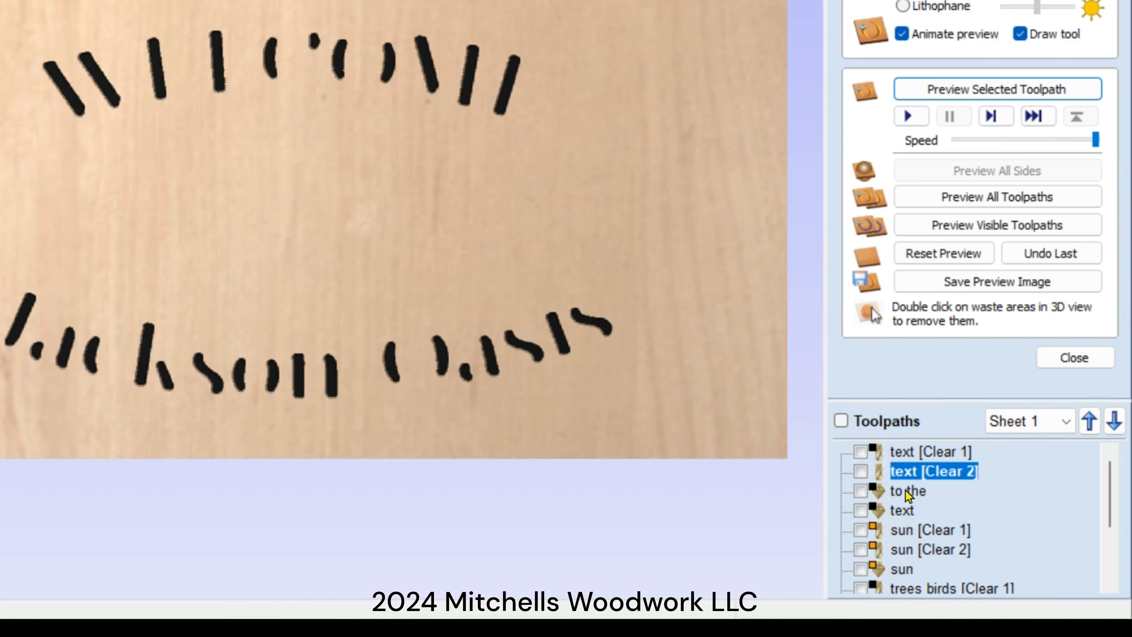
left_click(901, 511)
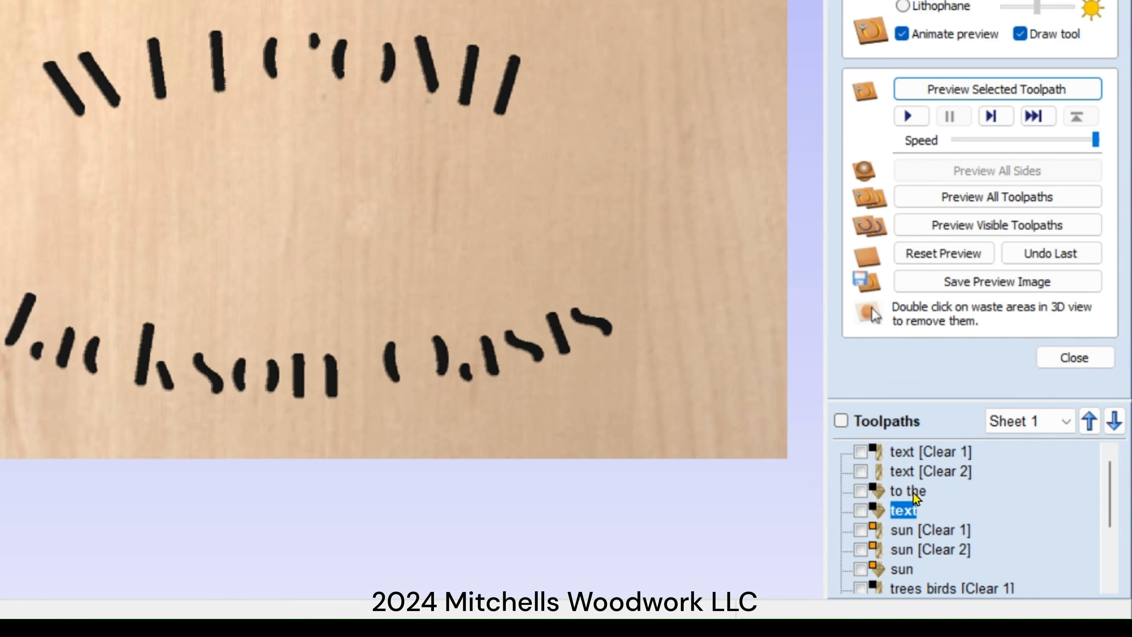
left_click(917, 470)
left_click(972, 93)
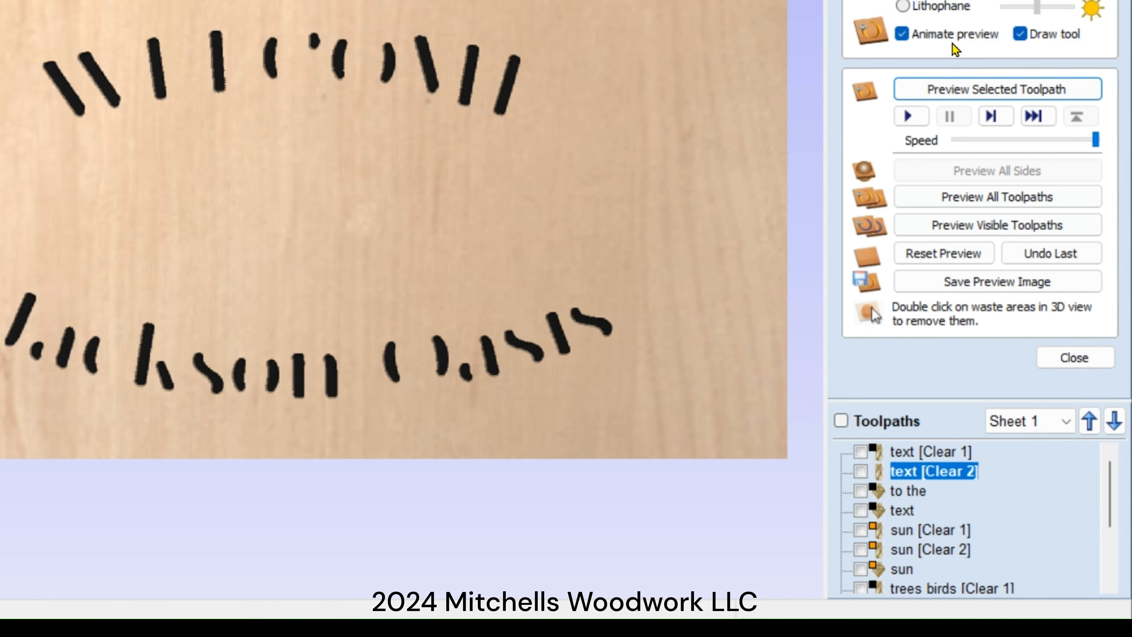
left_click(981, 91)
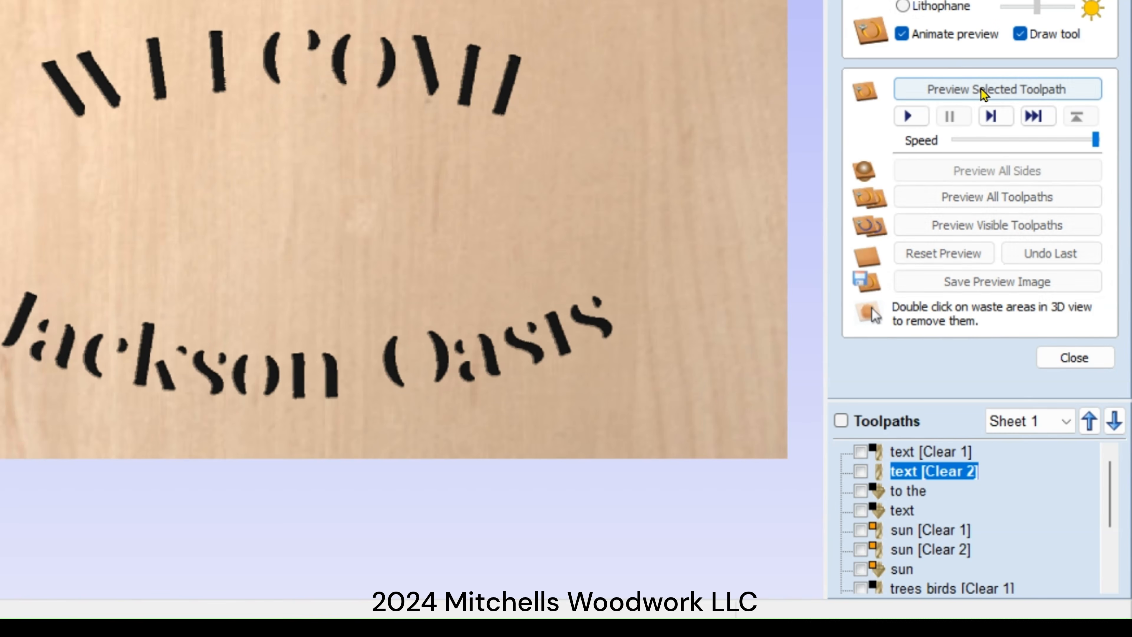
Simulate the text [Clear 1] toolpath again, followed by the text V-bit toolpath over both clearance passes.
left_click(923, 451)
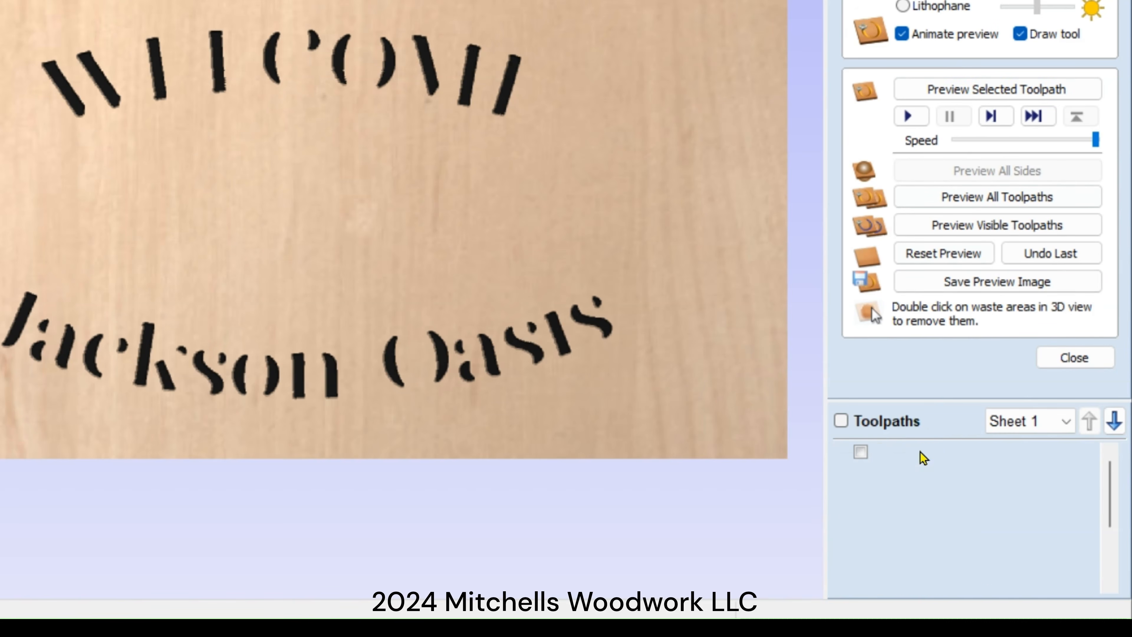
left_click(967, 96)
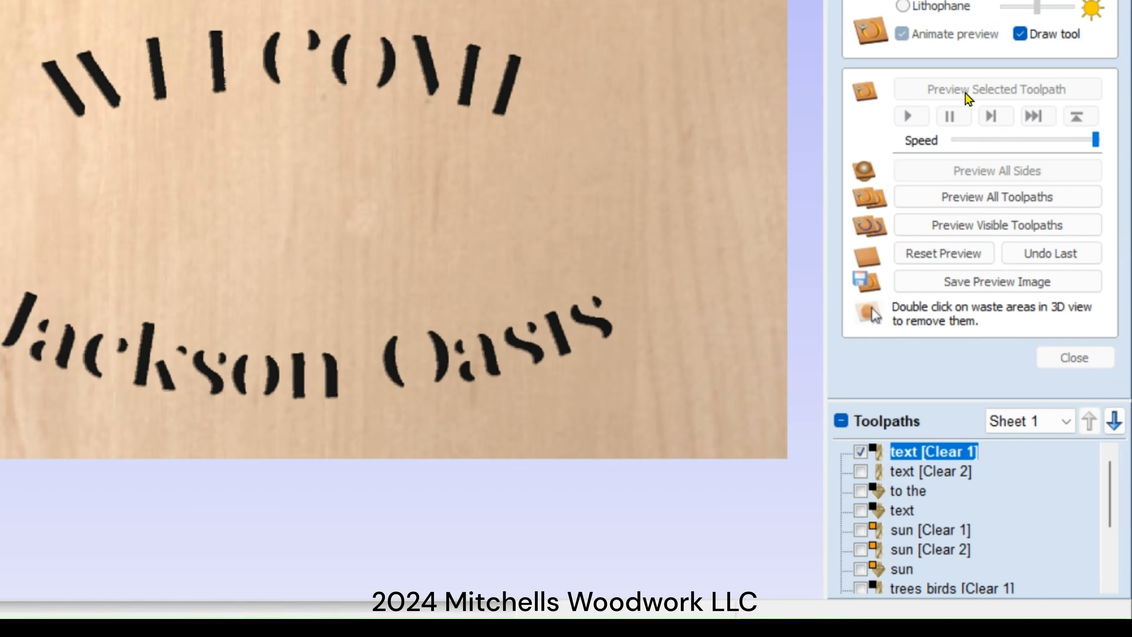
left_click(905, 512)
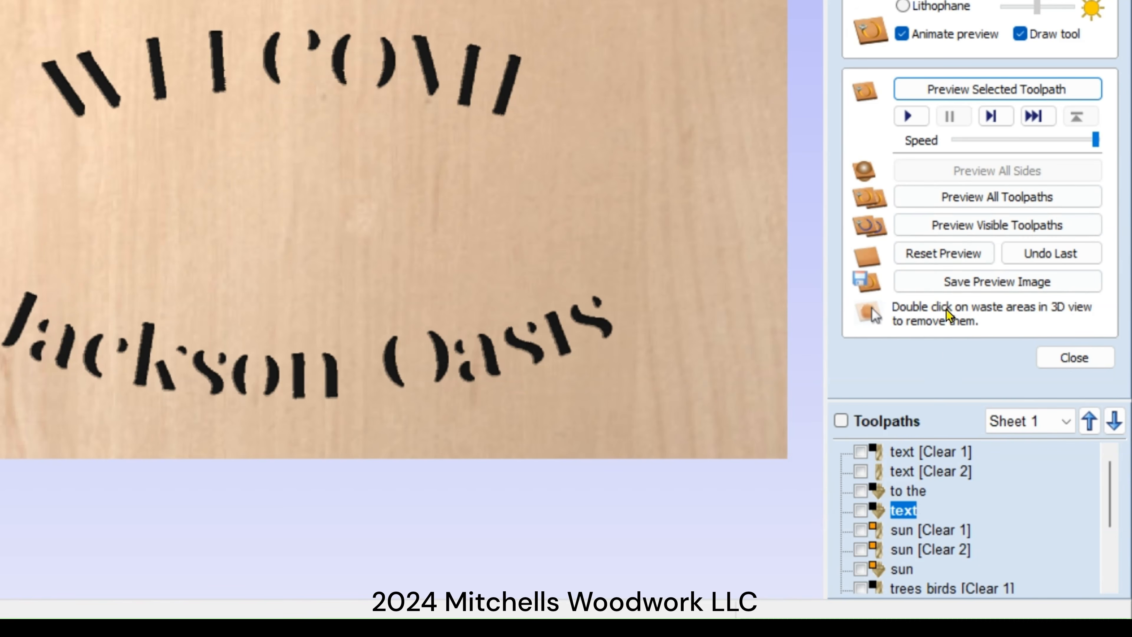
left_click(980, 94)
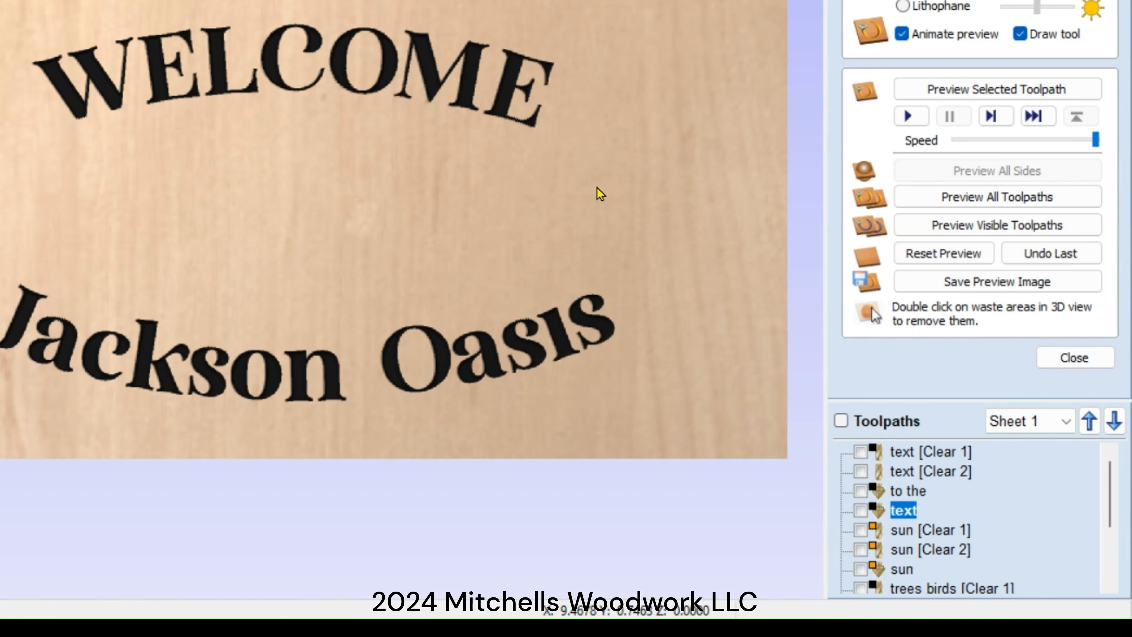
Reset the preview and simulate all toolpaths for the complete sign.
left_click(918, 254)
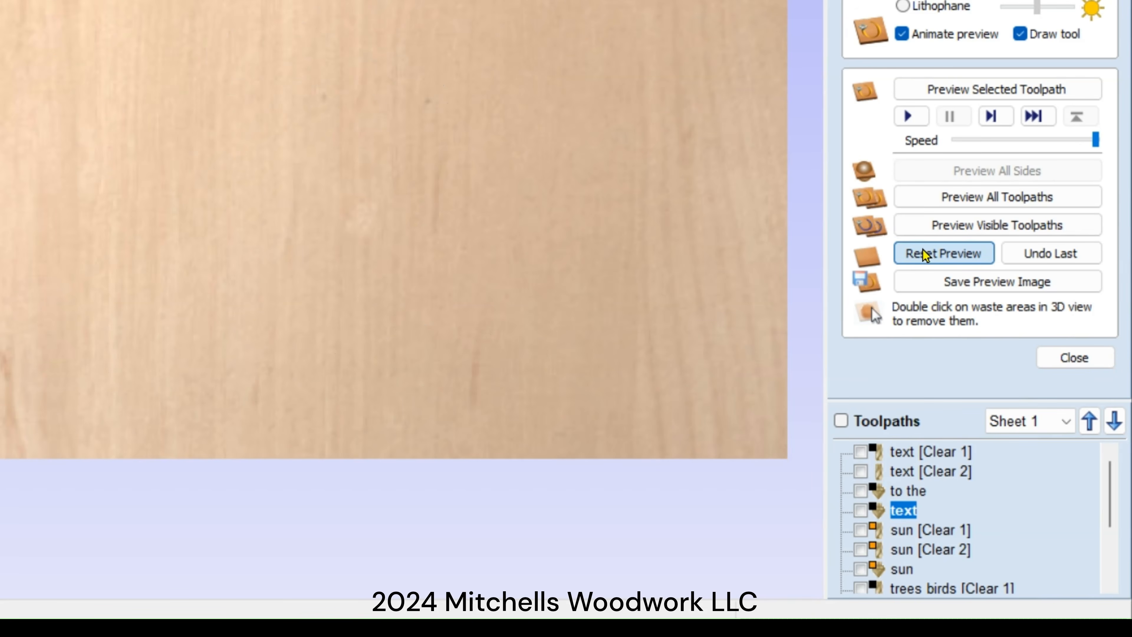
left_click(967, 198)
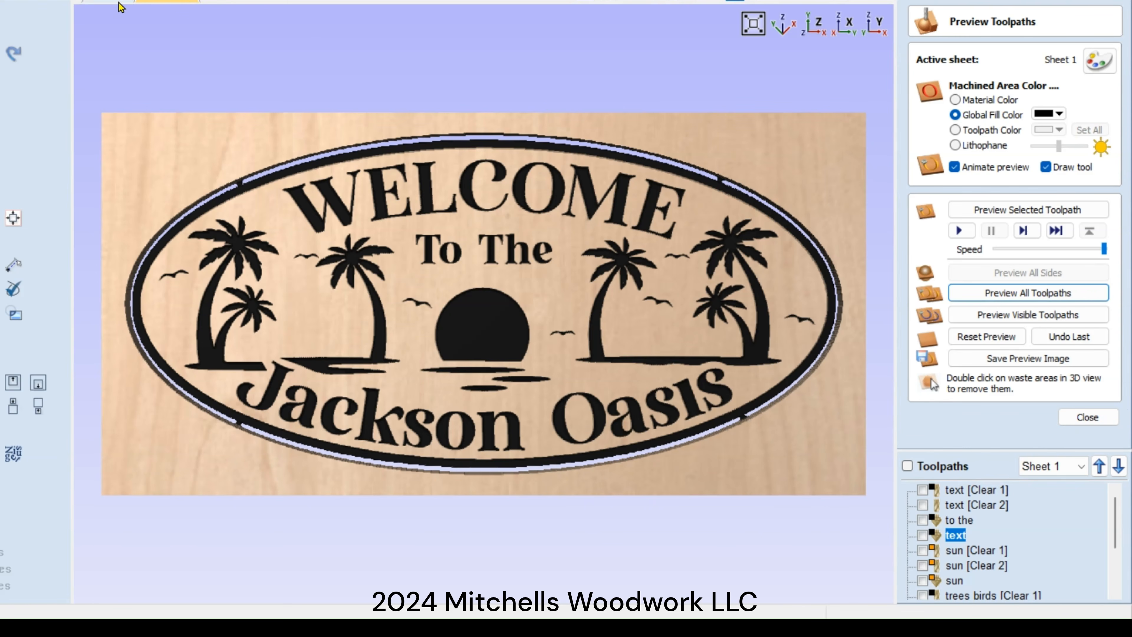
Review the V-carve settings of the "to the" toolpath and close them without changes.
left_click(962, 521)
double_click(963, 521)
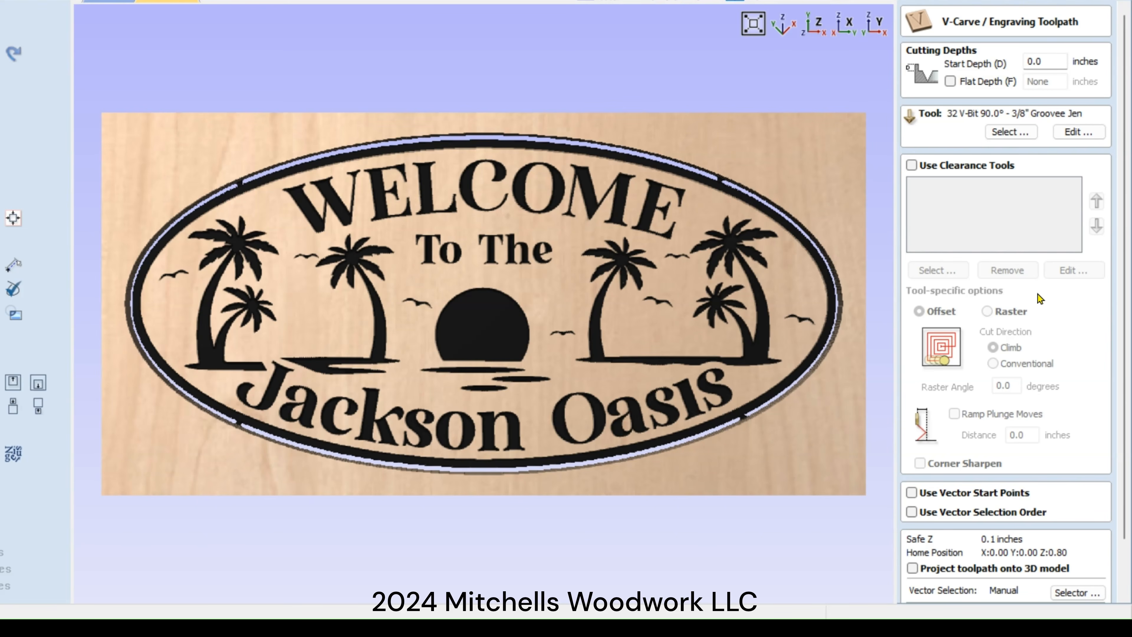
scroll(1036, 299, "down", 2)
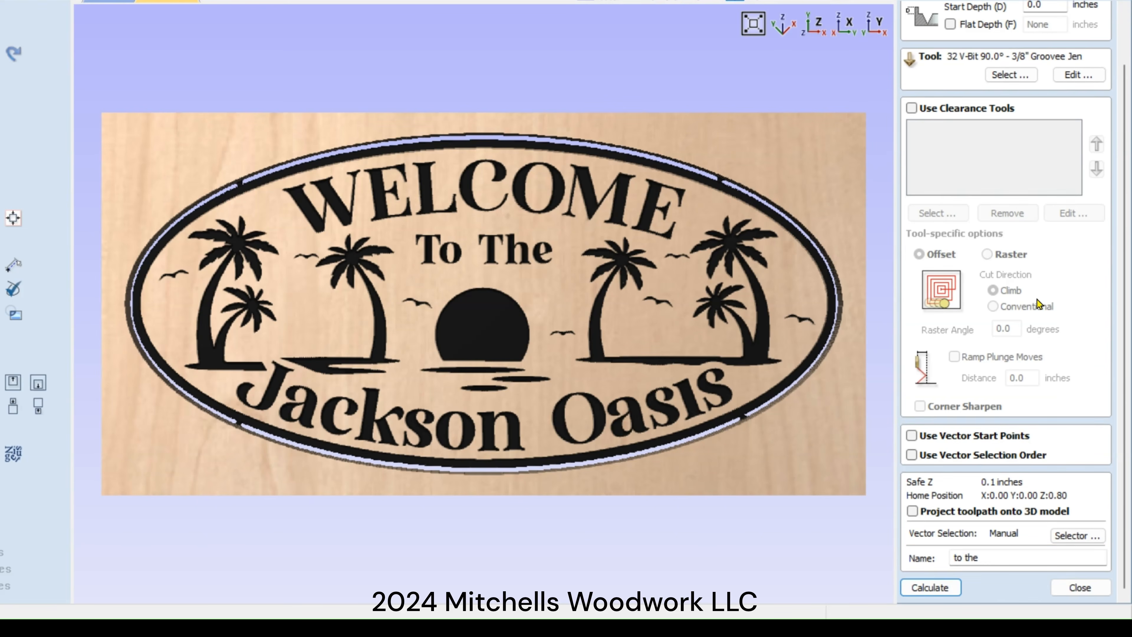
left_click(1077, 589)
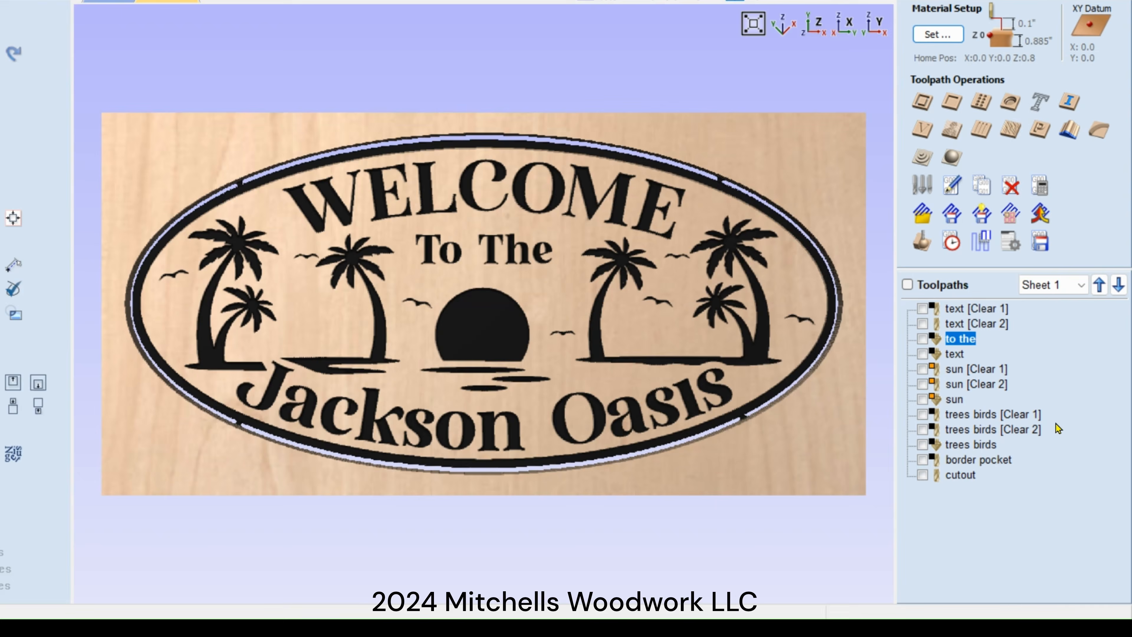
Open the V-carve settings of the sun [Clear 1] toolpath.
double_click(970, 370)
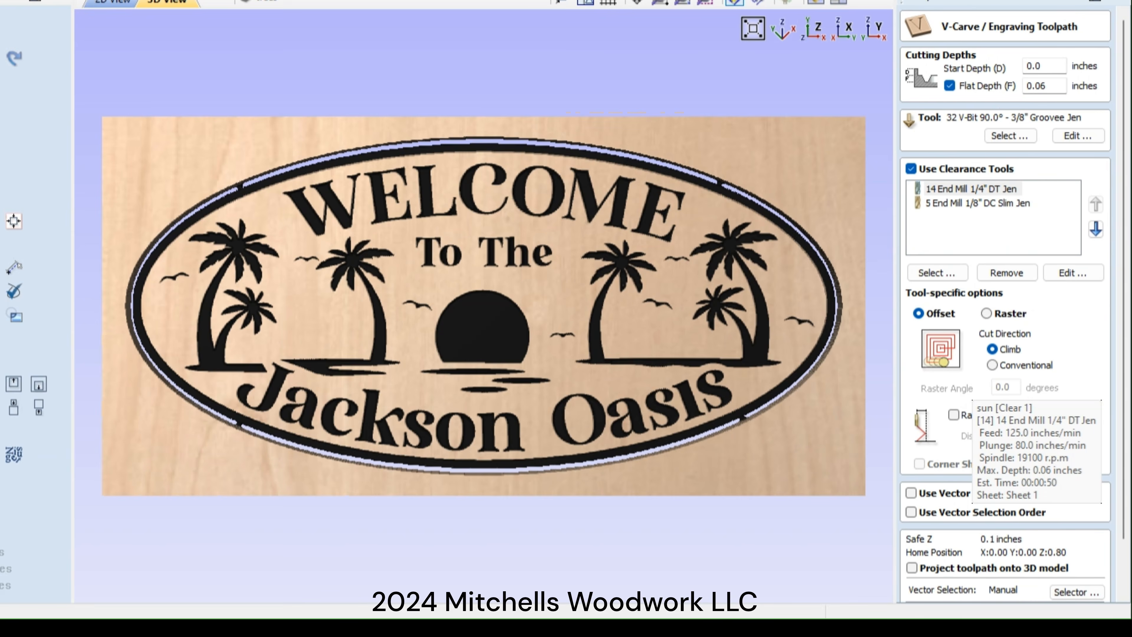